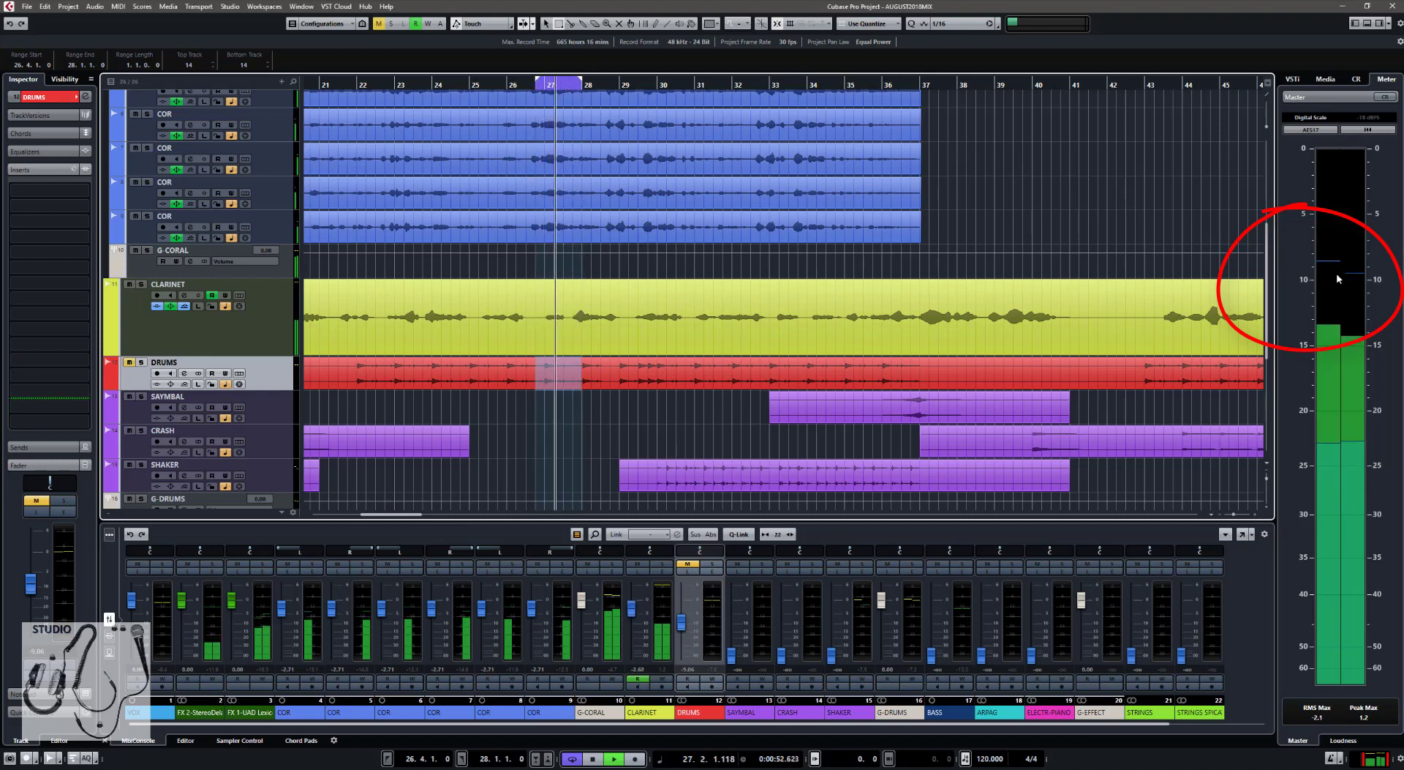
Unmute the DRUMS track and set its fader to -4.87 while auditioning the loop against the master level meter.
{"action": "key", "text": "space"}
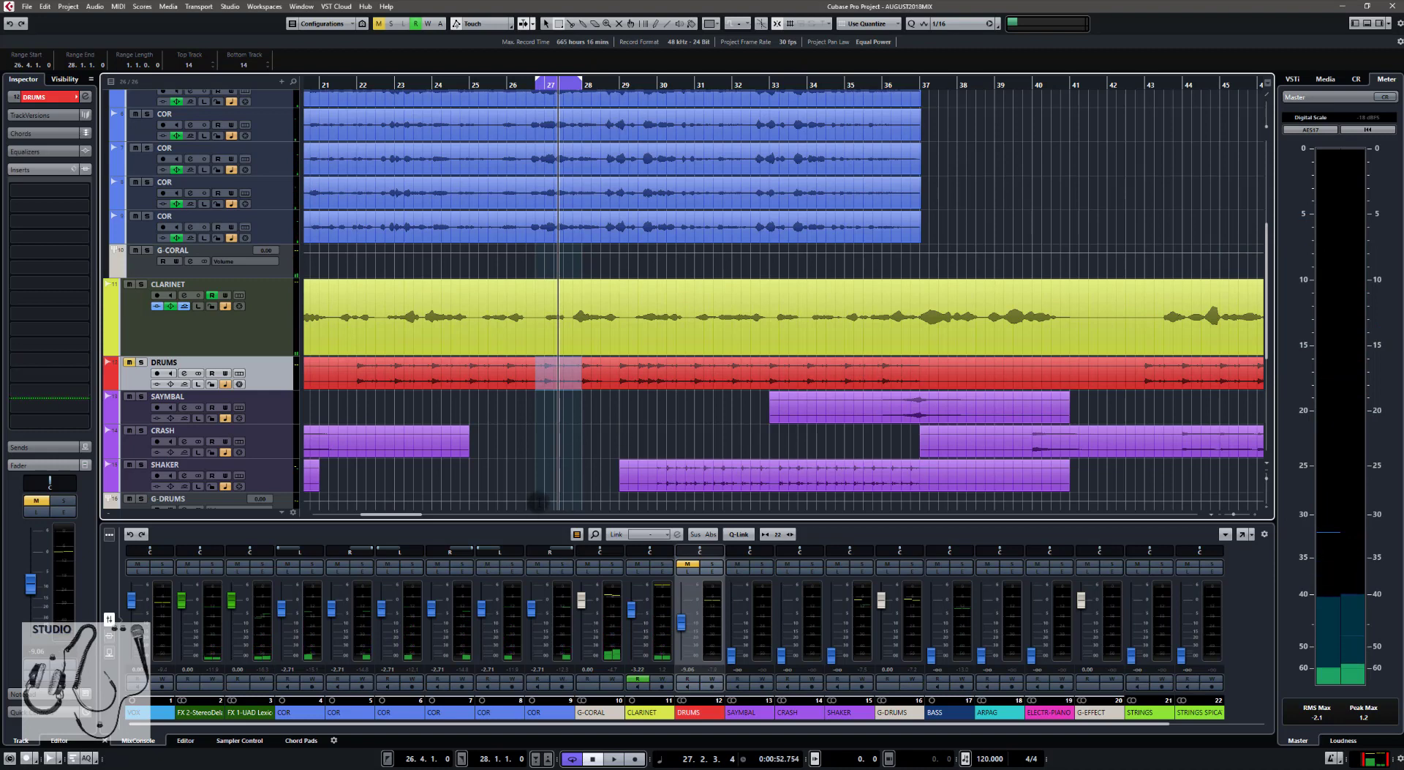
{"action": "left_click", "coordinate": [130, 362]}
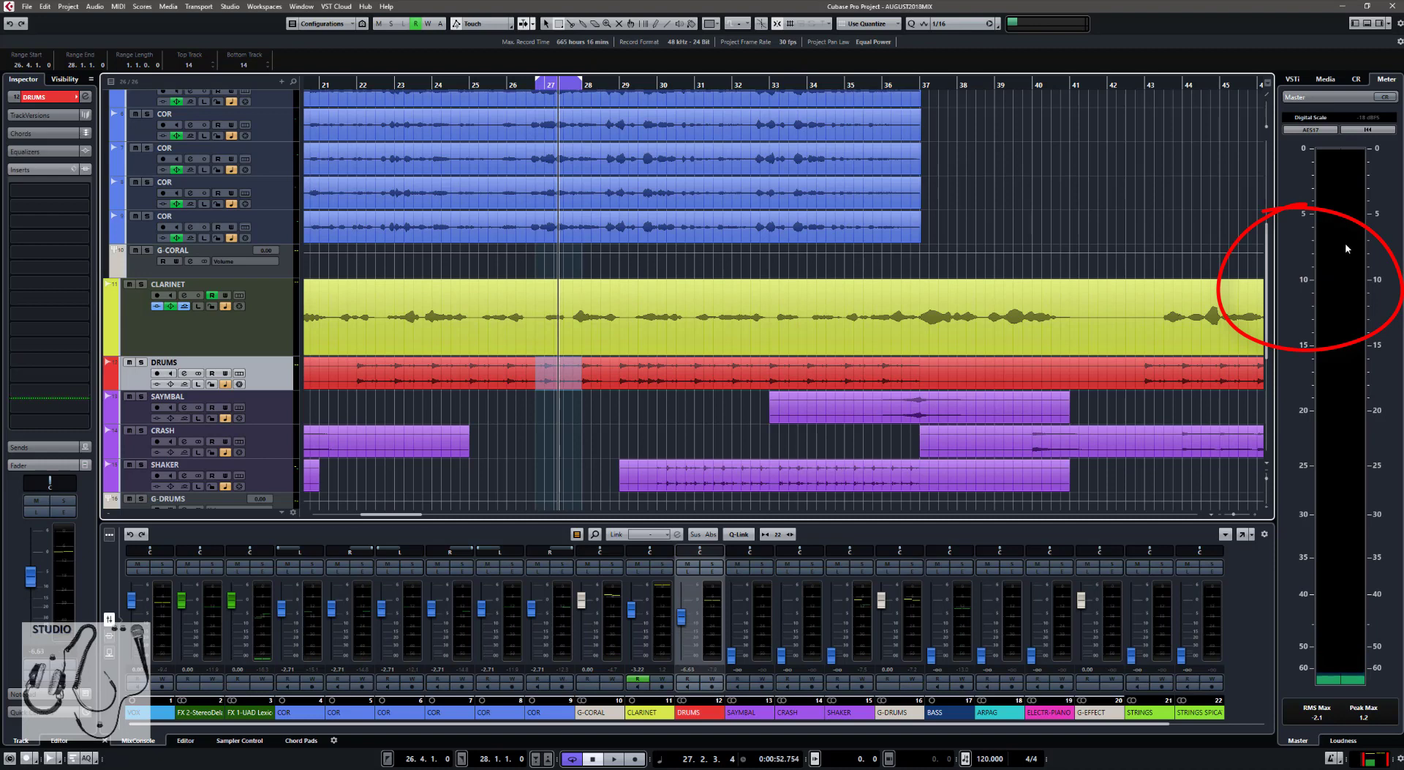
{"action": "key", "text": "space"}
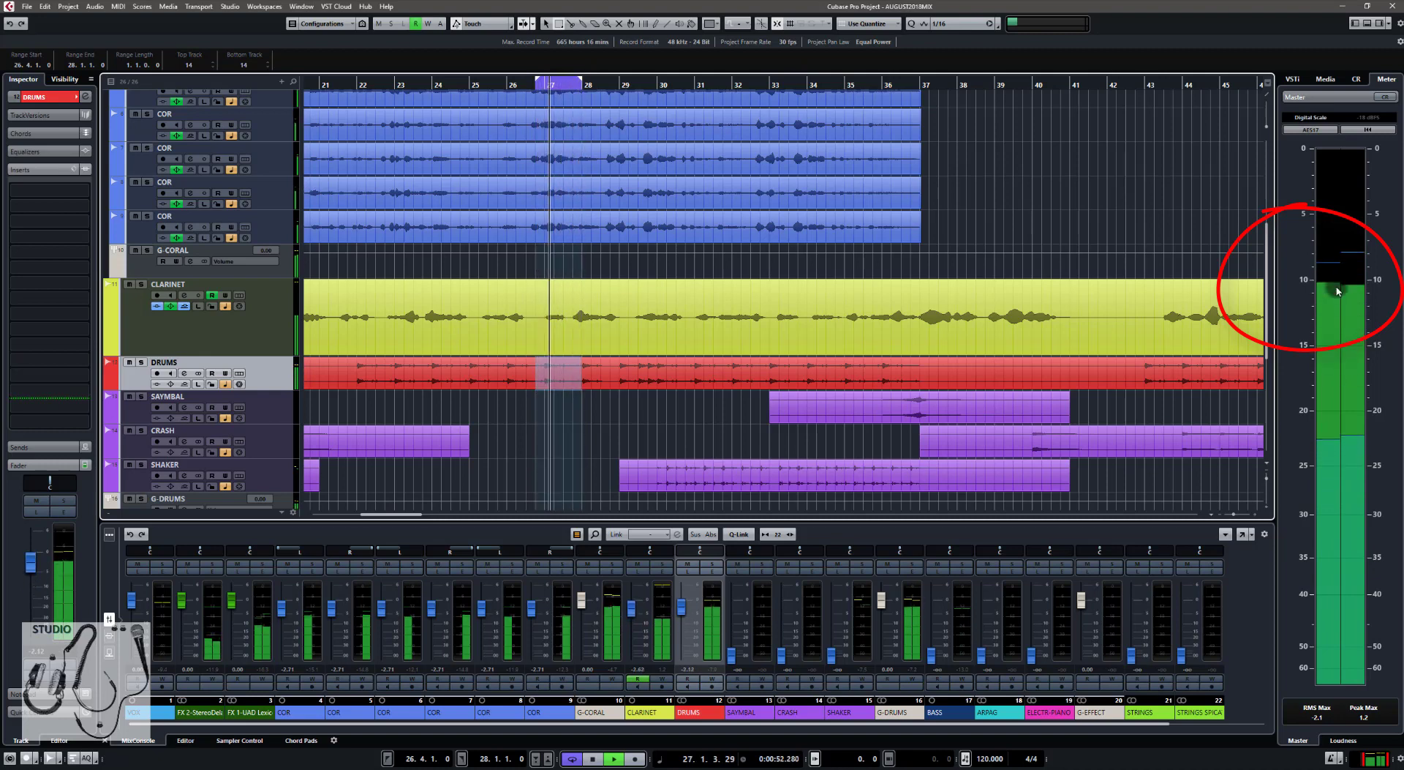
{"action": "key", "text": "space"}
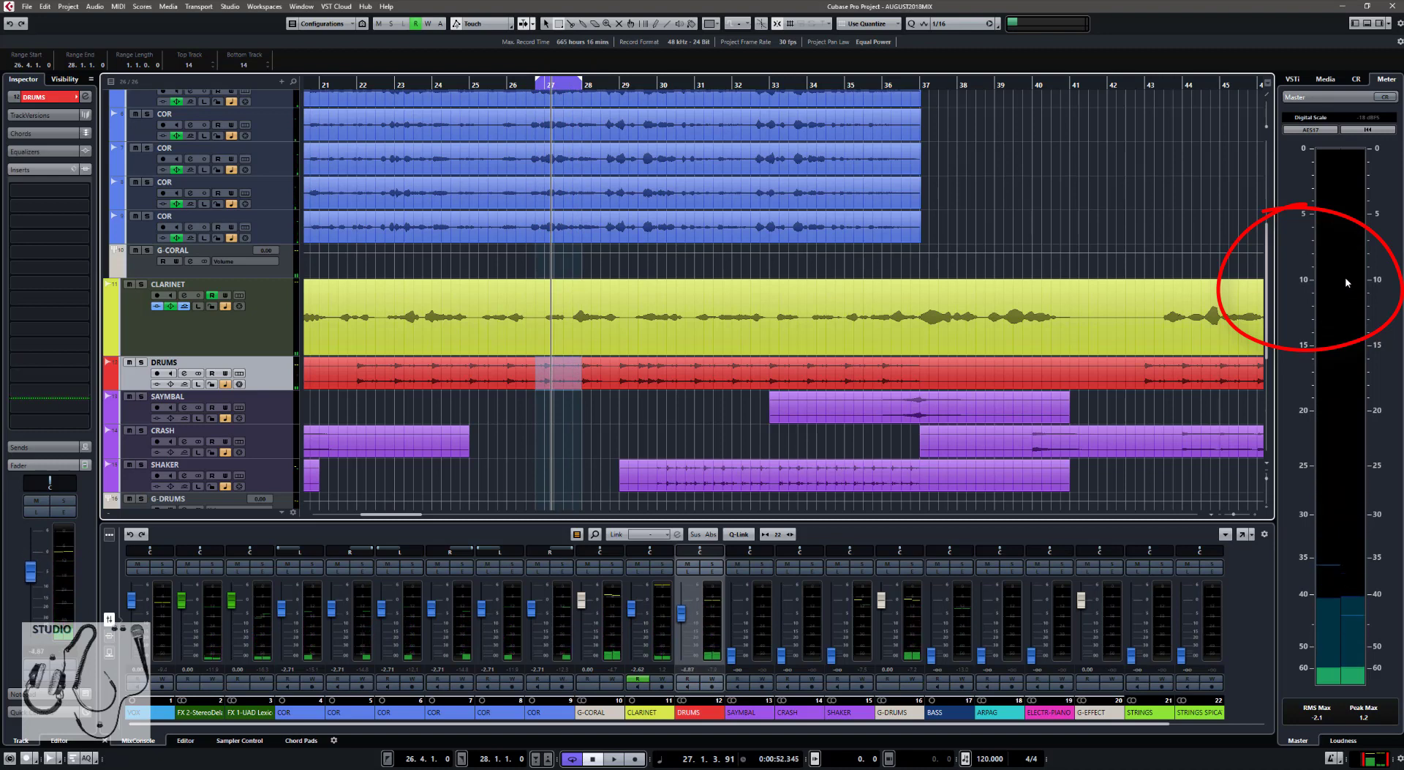
{"action": "key", "text": "space"}
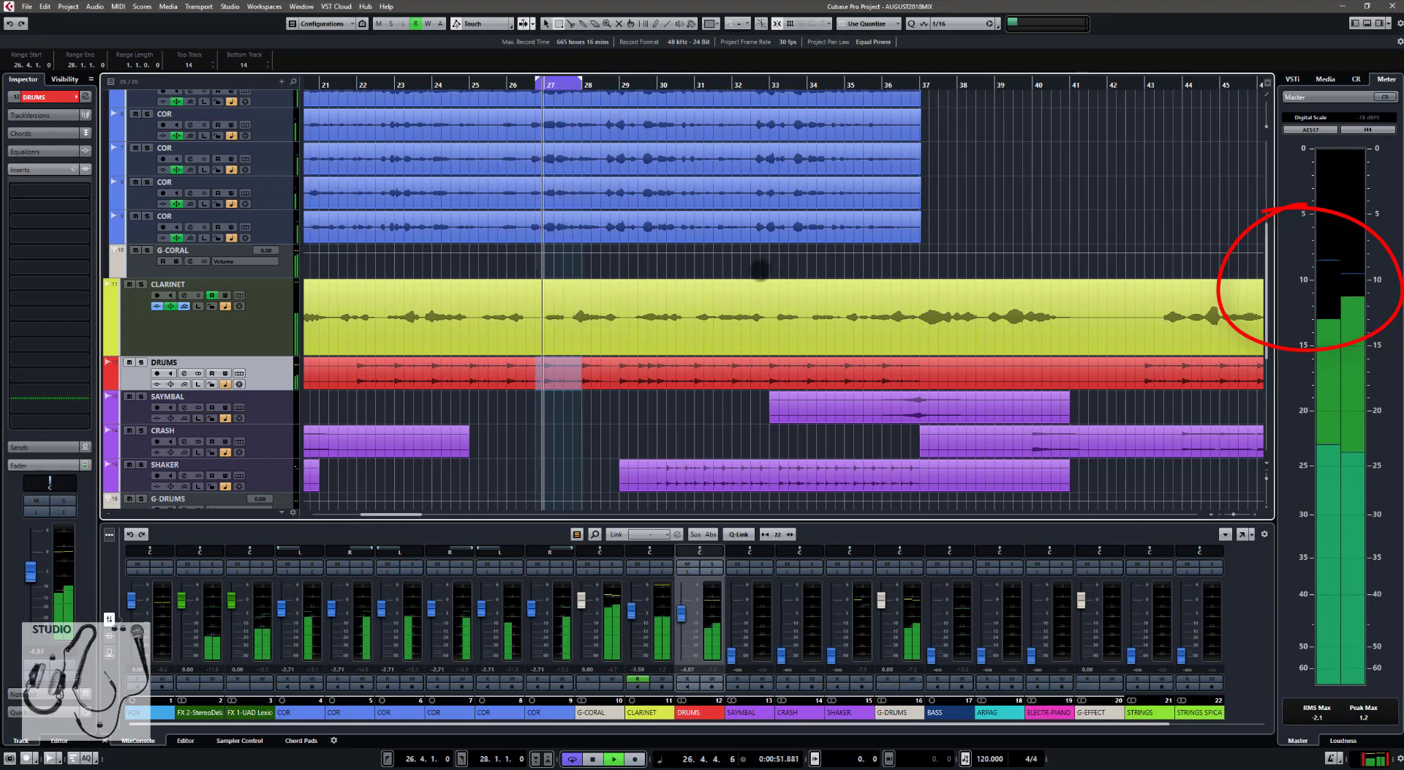
{"action": "key", "text": "space"}
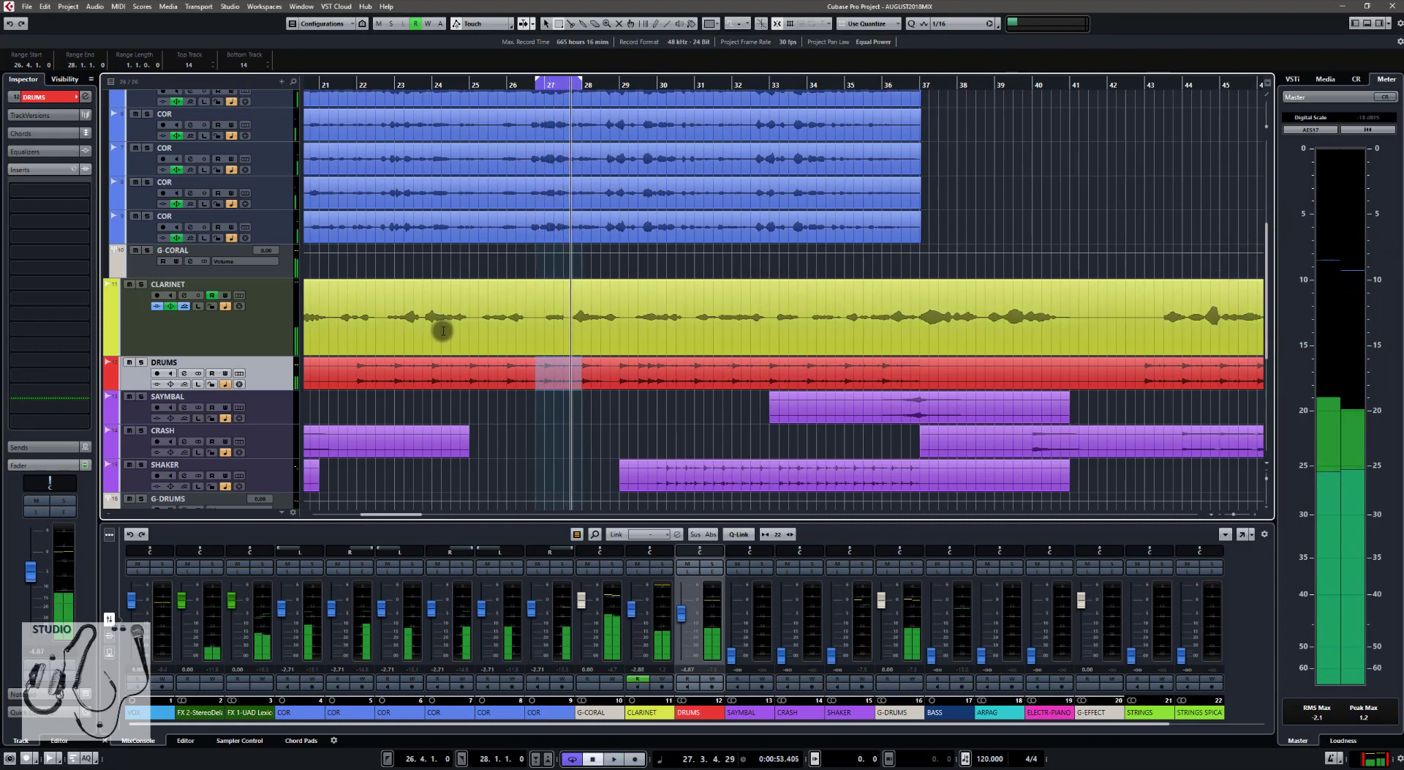
Turn off looping, play the song from about bar 21 on the DRUMS track, and pan the DRUMS channel to R14.
{"action": "key", "text": "g"}
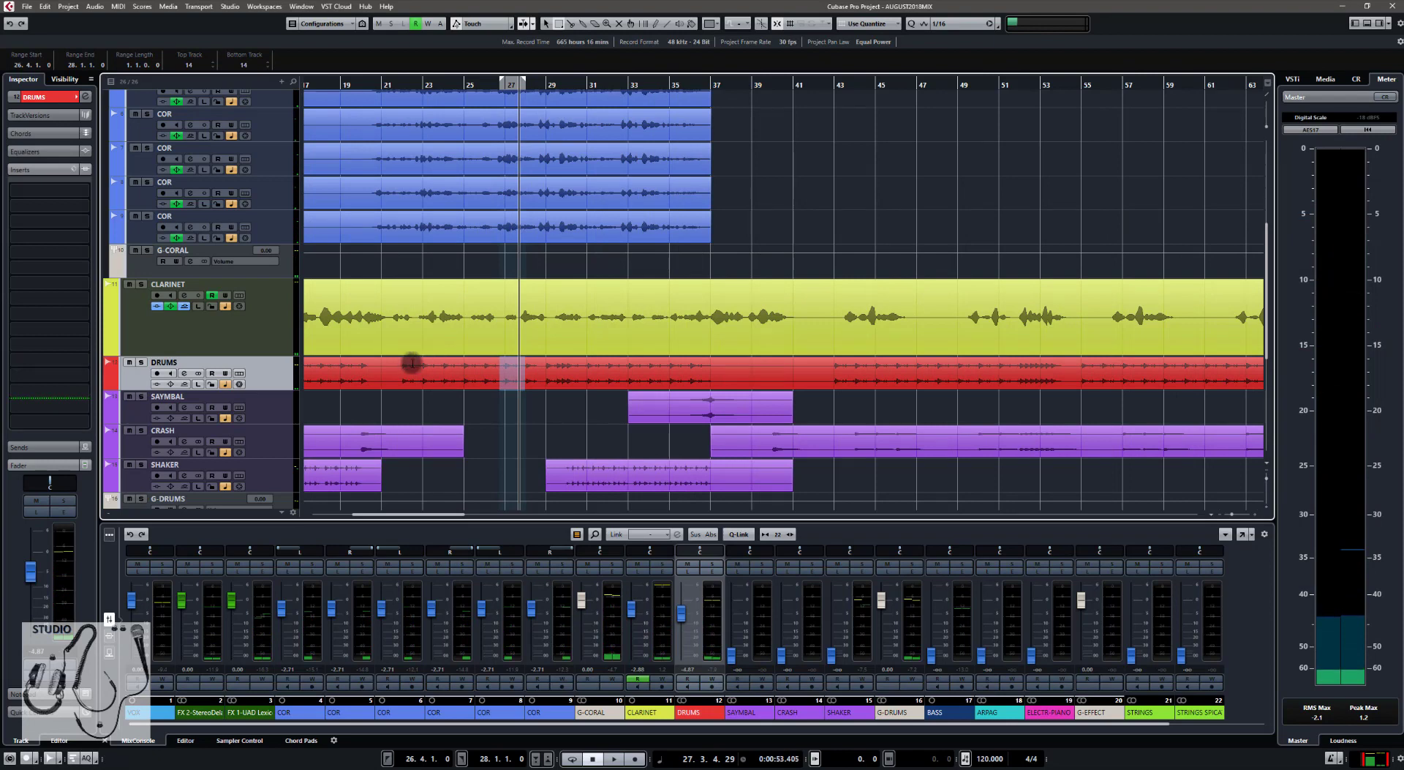
{"action": "left_click", "coordinate": [400, 370]}
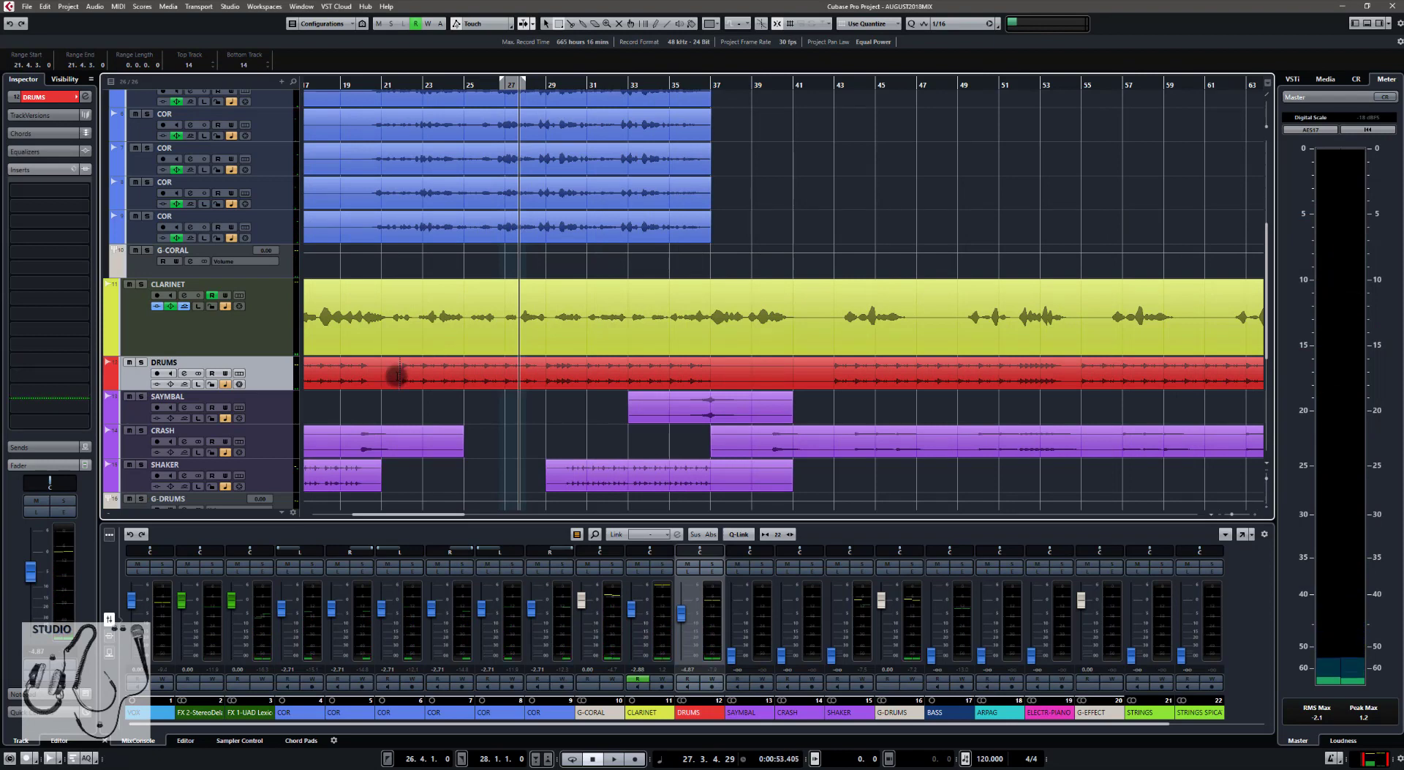
{"action": "left_click", "coordinate": [397, 375]}
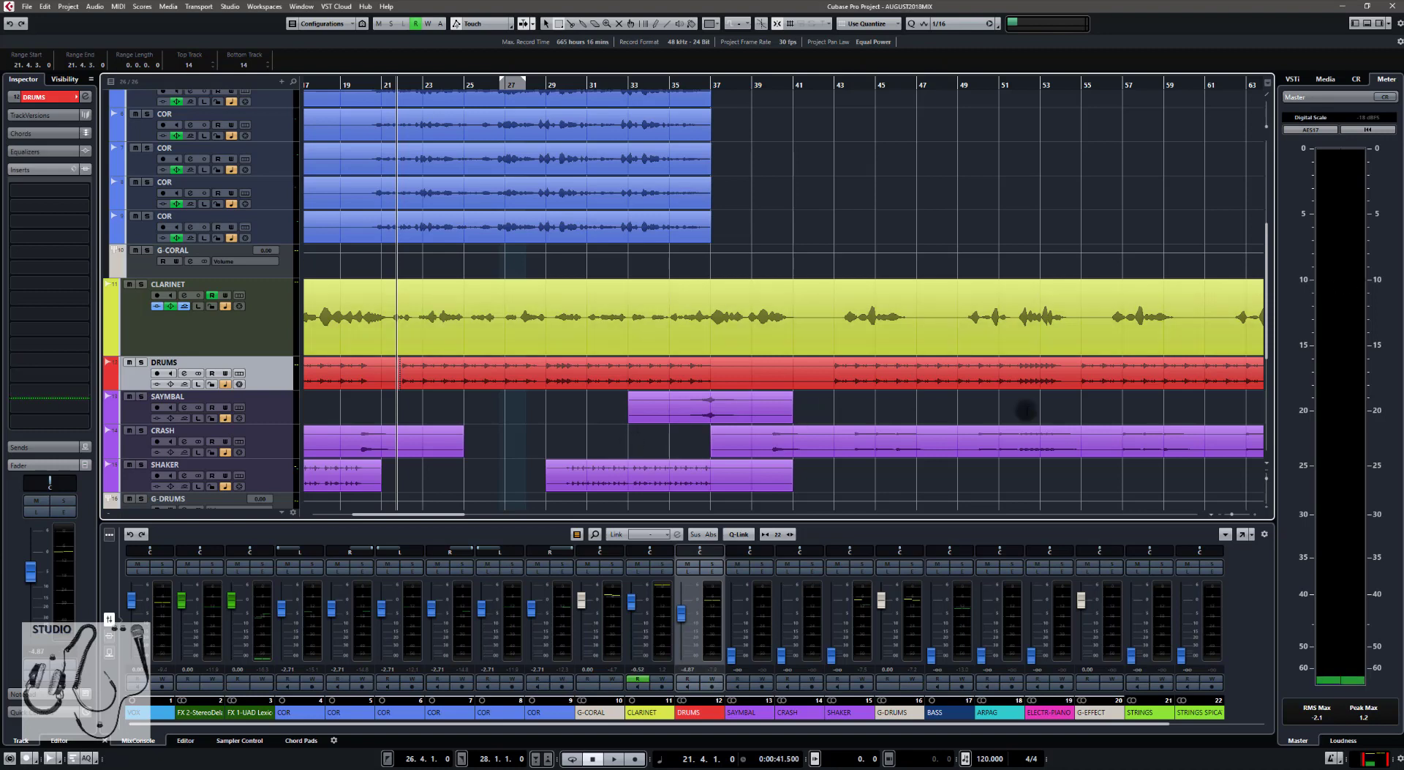
{"action": "key", "text": "space"}
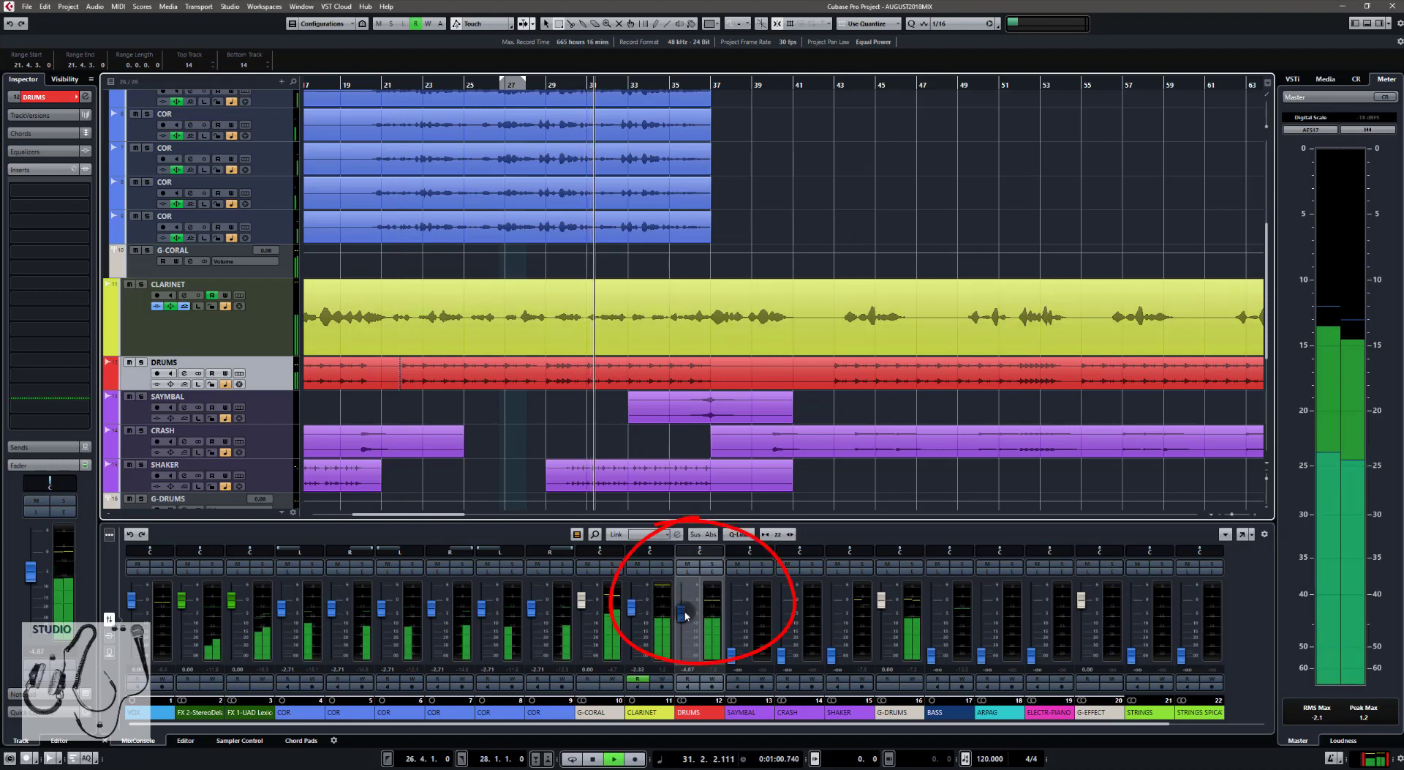
{"action": "key", "text": "space"}
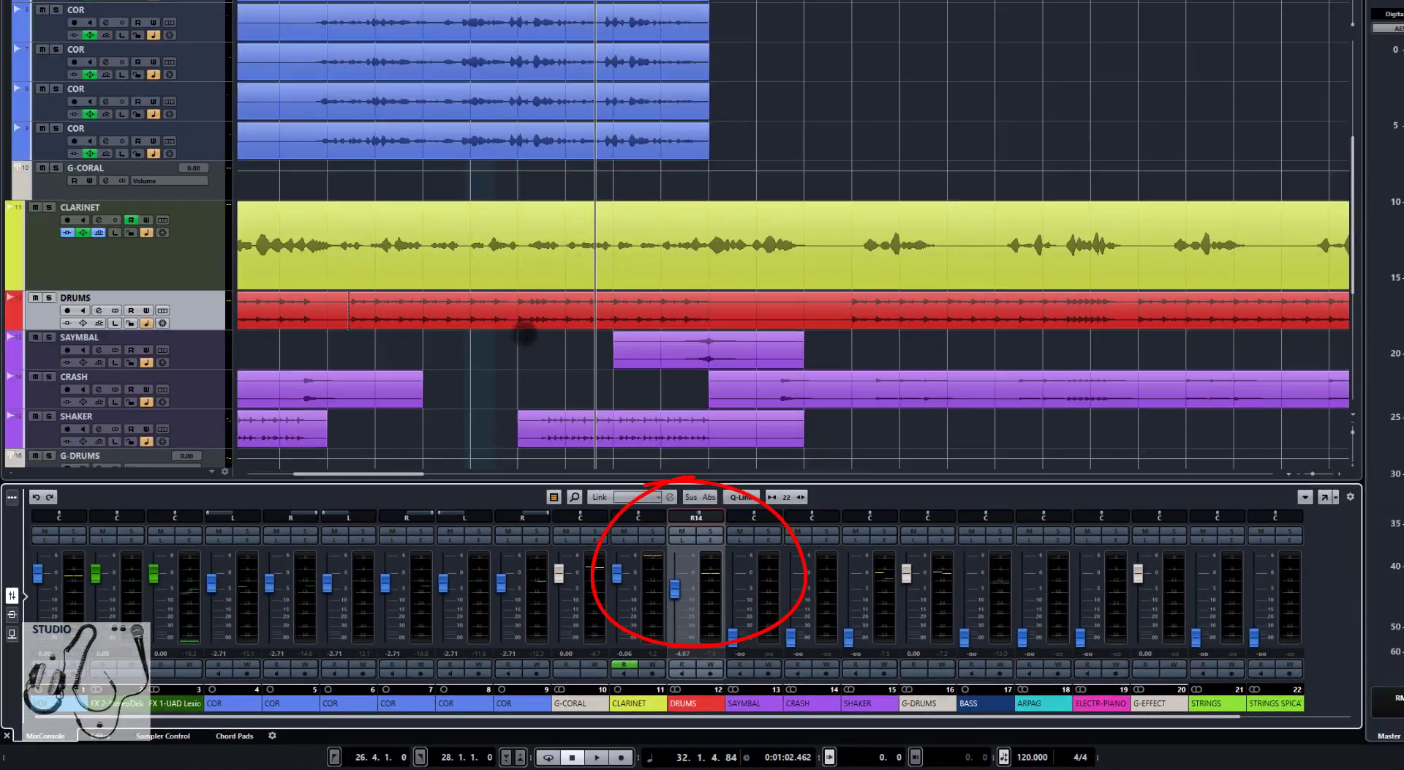
Pan the BASS channel to L12 and raise its fader to -9.43 while playing the mix.
{"action": "scroll", "coordinate": [472, 375], "scroll_direction": "left", "scroll_amount": 5}
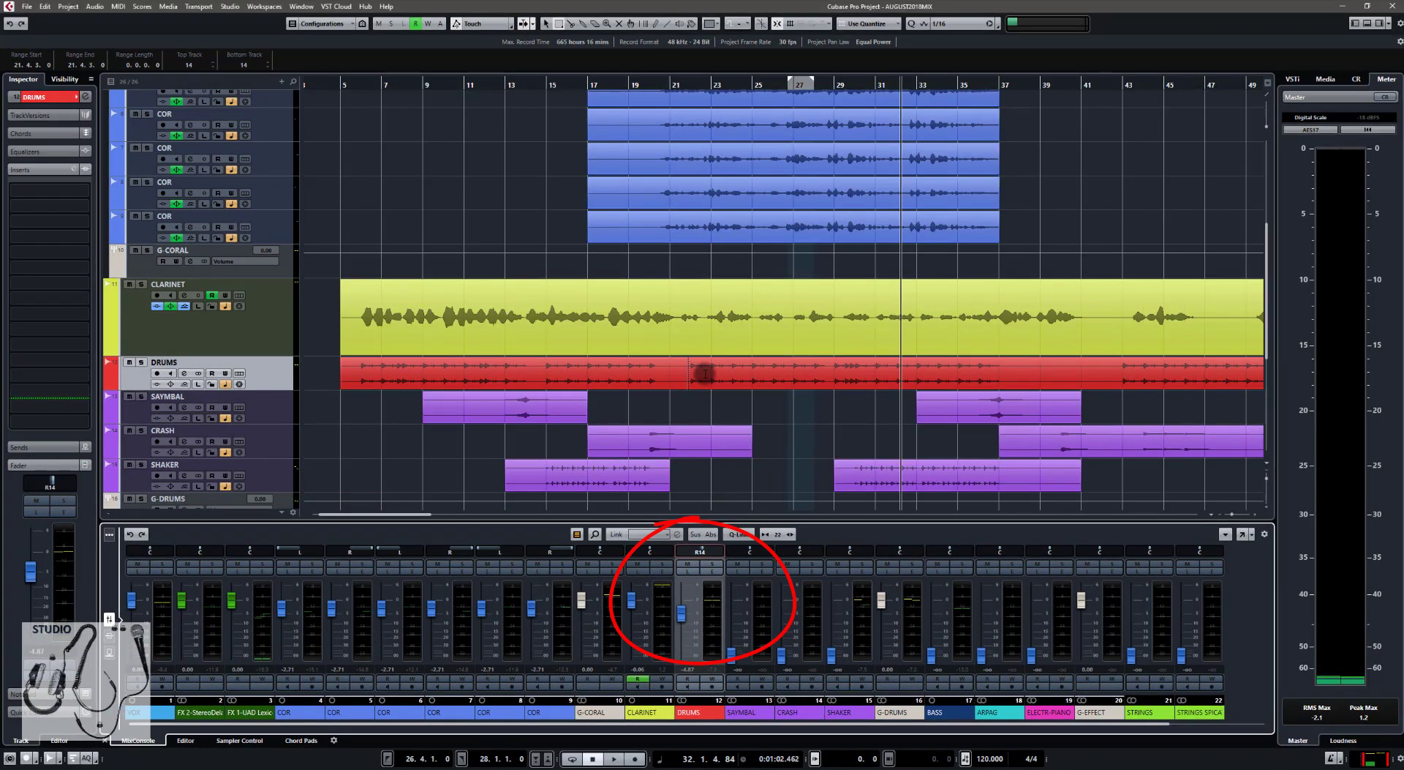
{"action": "scroll", "coordinate": [705, 374], "scroll_direction": "down", "scroll_amount": 5}
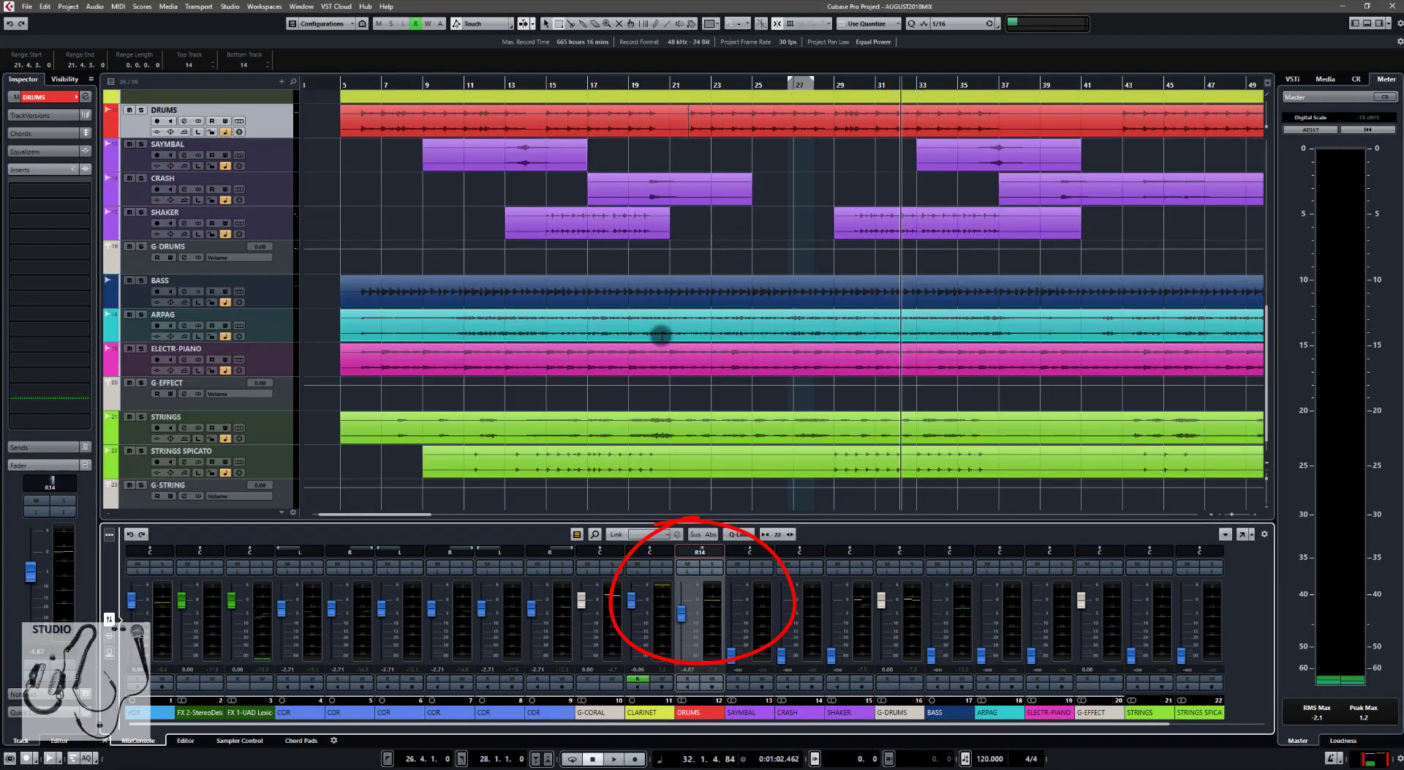
{"action": "left_click", "coordinate": [280, 285]}
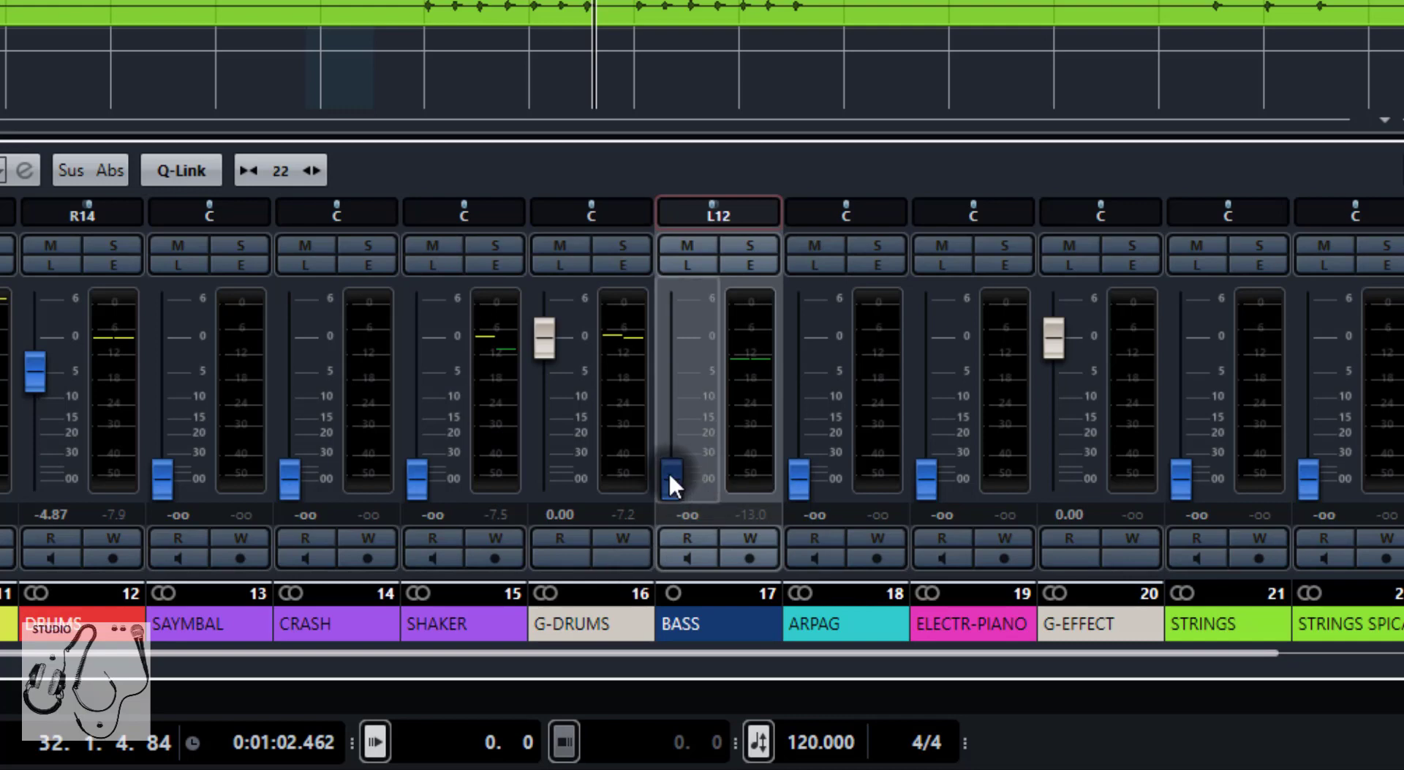
{"action": "key", "text": "space"}
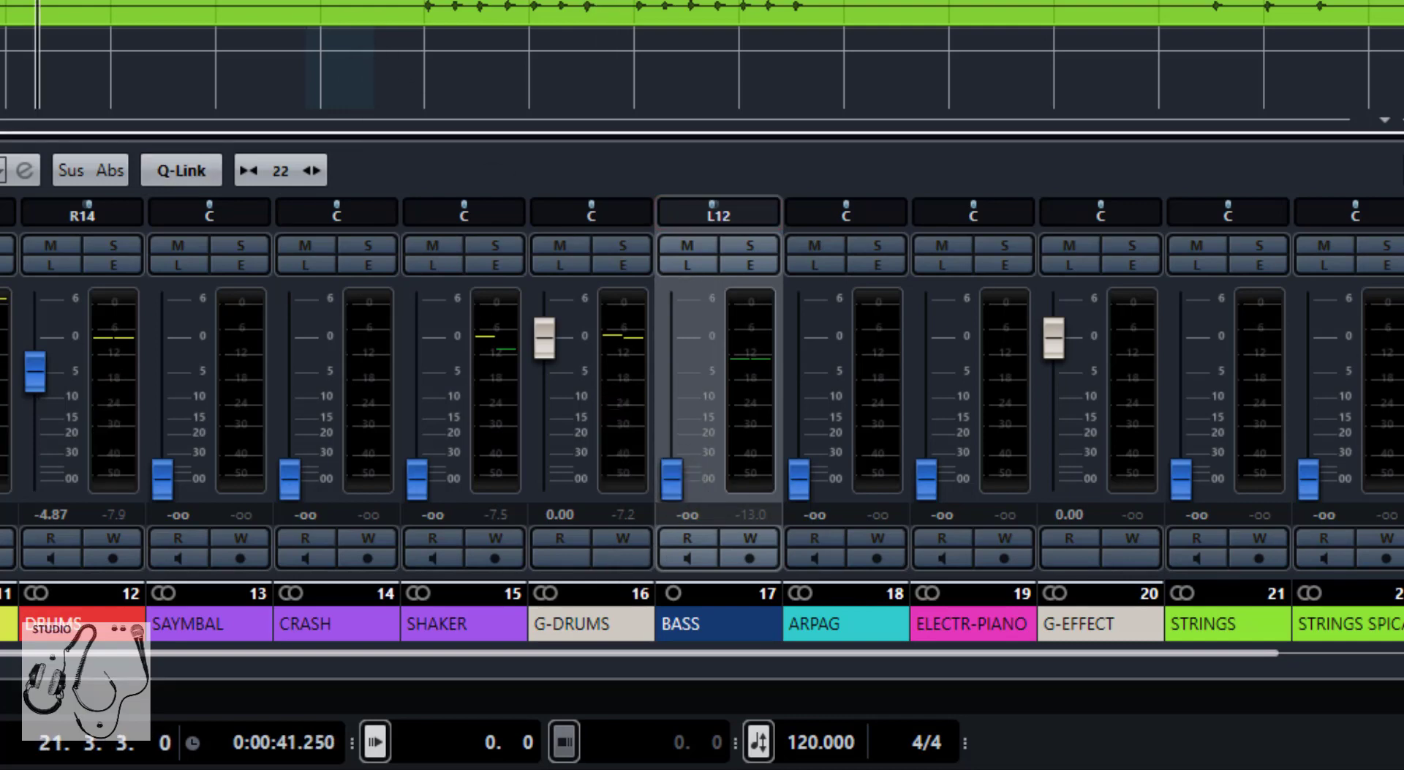
{"action": "left_click_drag", "start_coordinate": [662, 481], "coordinate": [669, 400]}
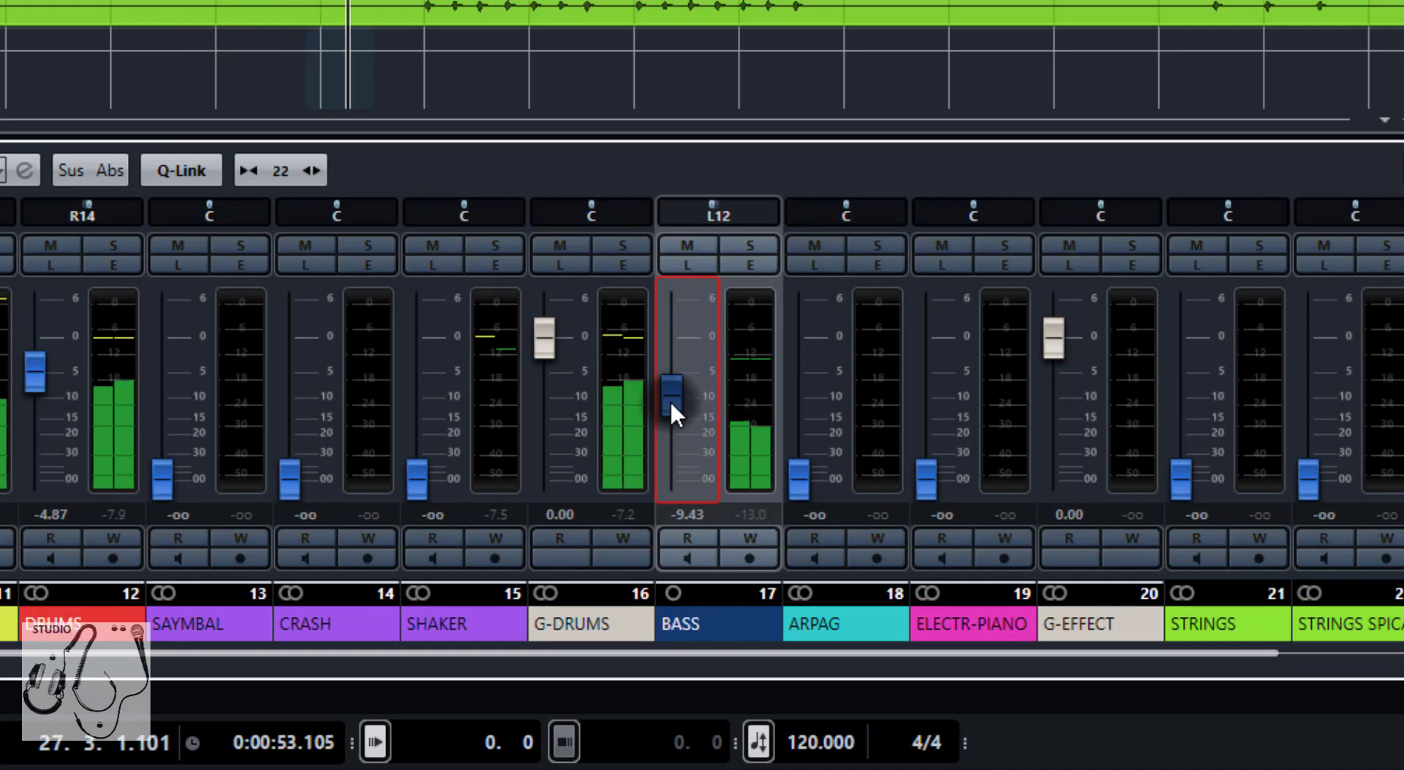
{"action": "key", "text": "space"}
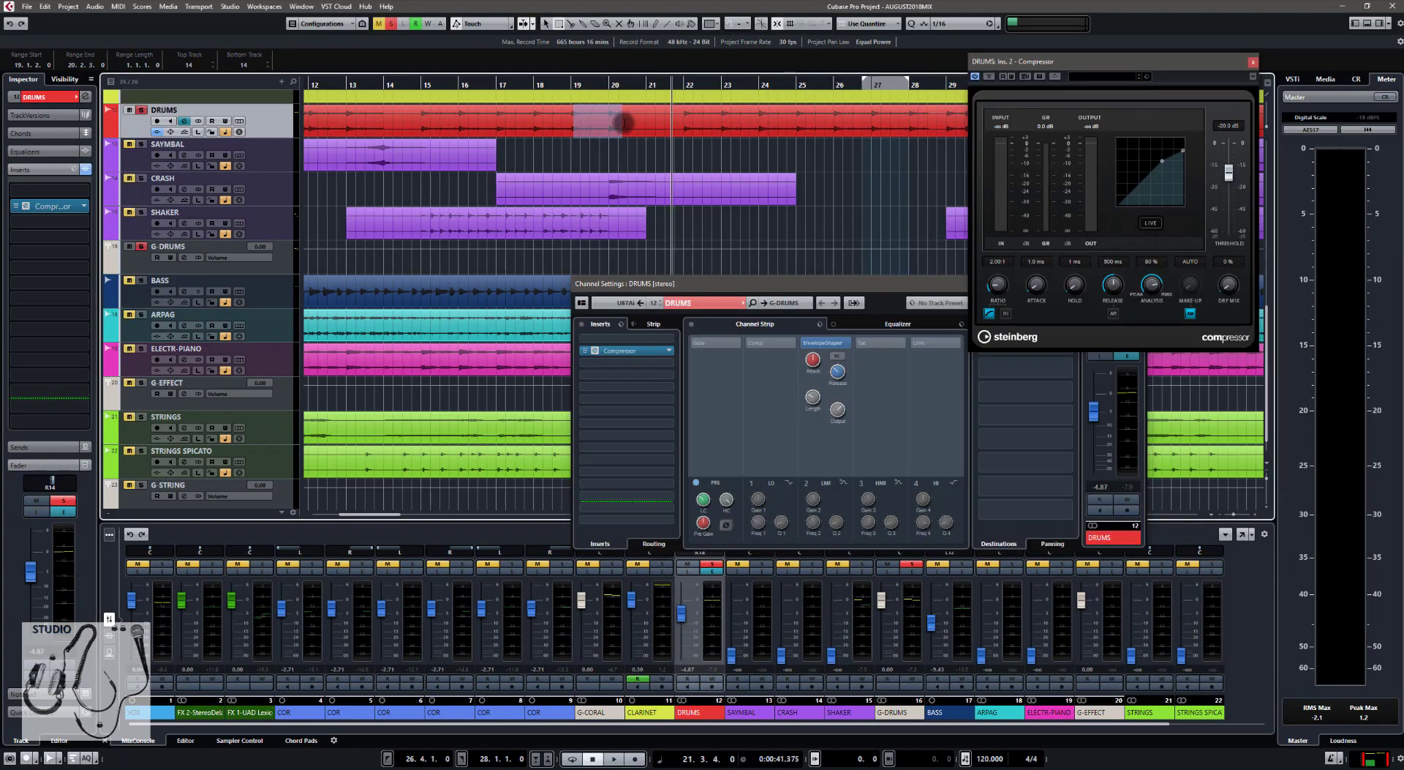
Select the DRUMS range from 19.1.1 to 20.2.1 and play it as a loop.
{"action": "scroll", "coordinate": [567, 130], "scroll_direction": "up", "scroll_amount": 2}
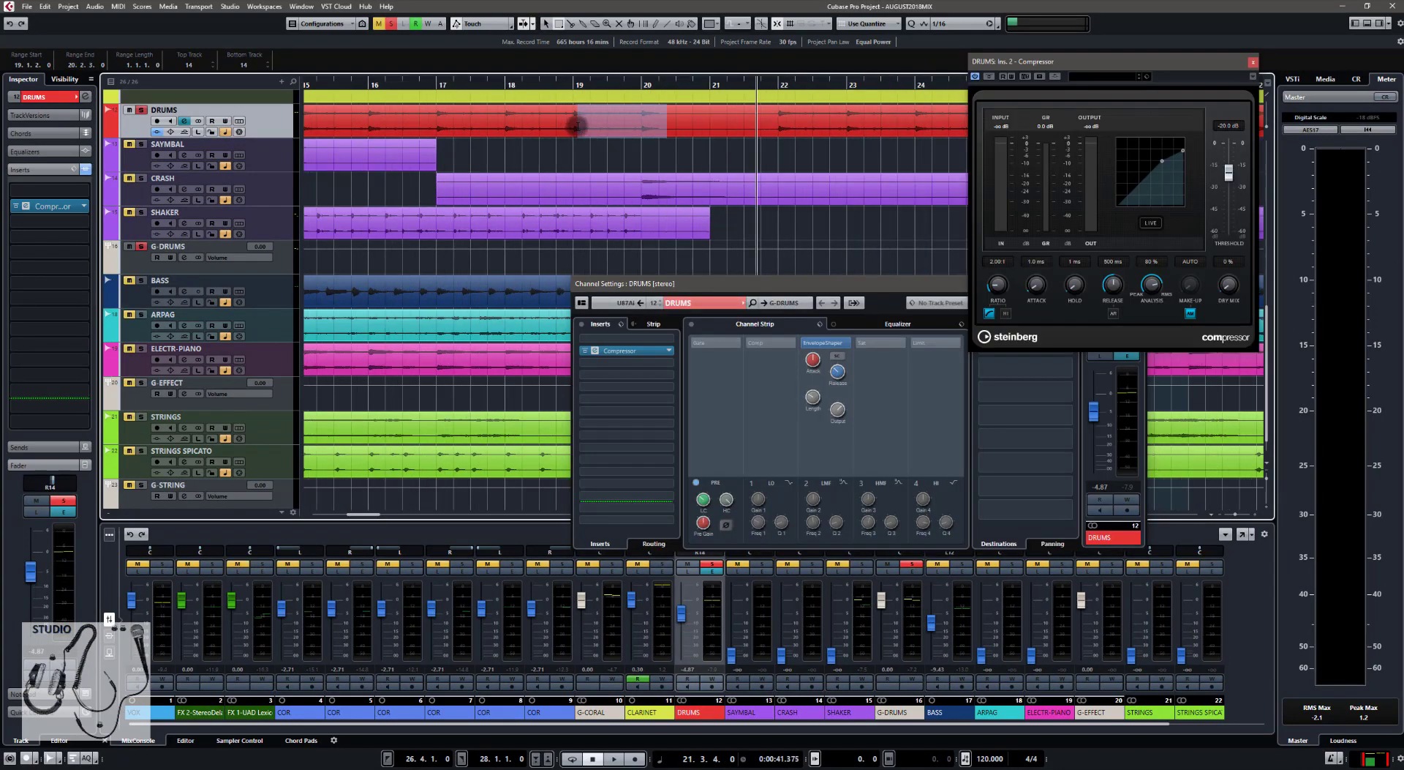
{"action": "left_click_drag", "start_coordinate": [577, 126], "coordinate": [643, 130]}
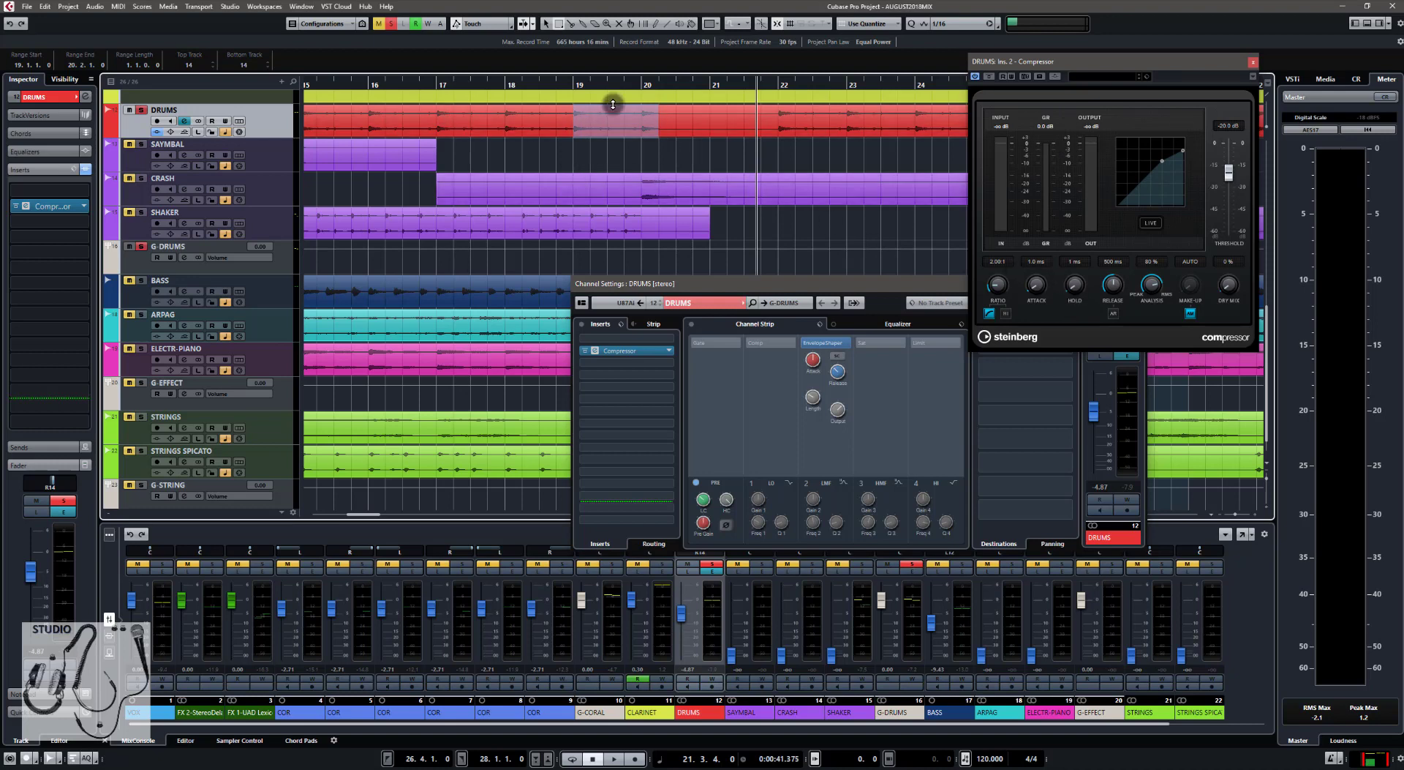
{"action": "key", "text": "shift+g"}
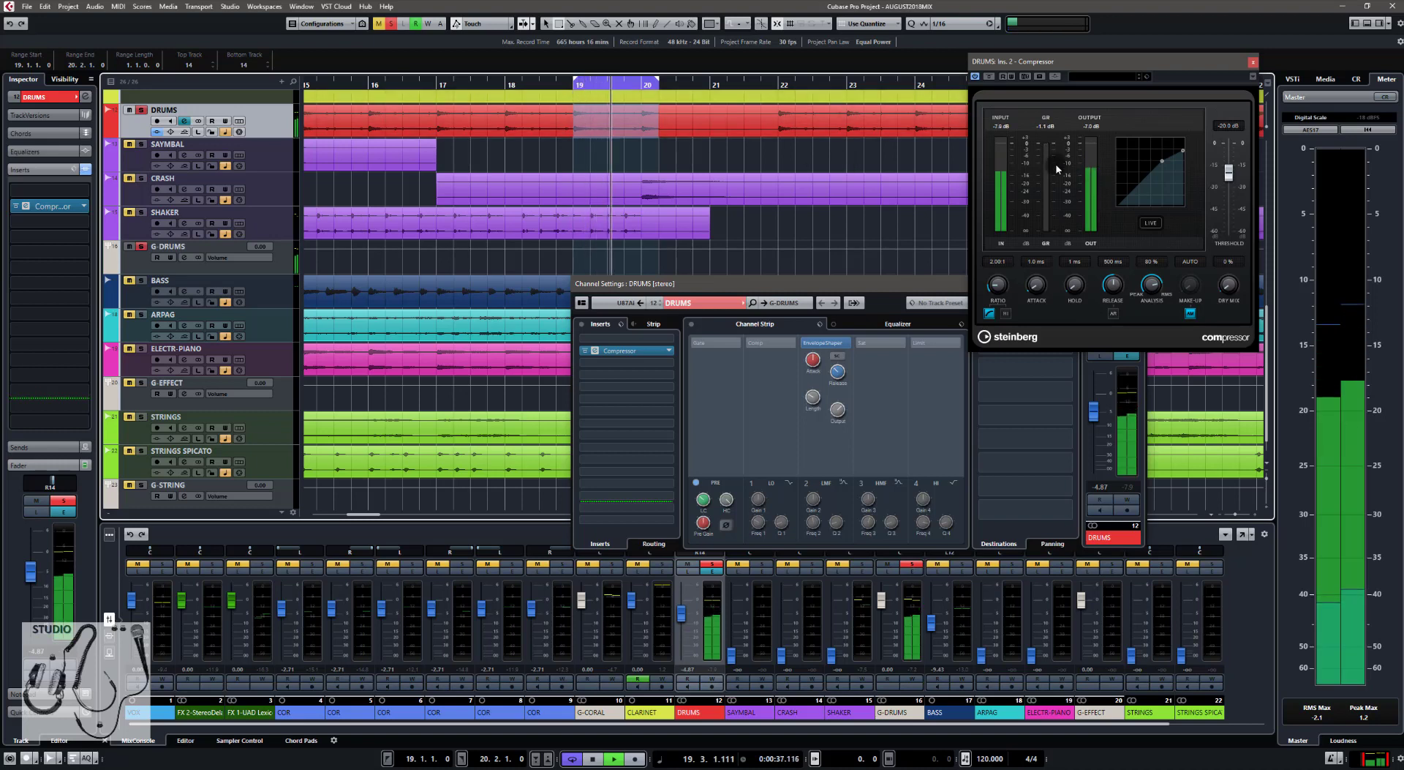
On the DRUMS compressor, disable automatic make-up, set the ratio to about 5:1, lower the threshold and raise the make-up gain.
{"action": "left_click", "coordinate": [1190, 313]}
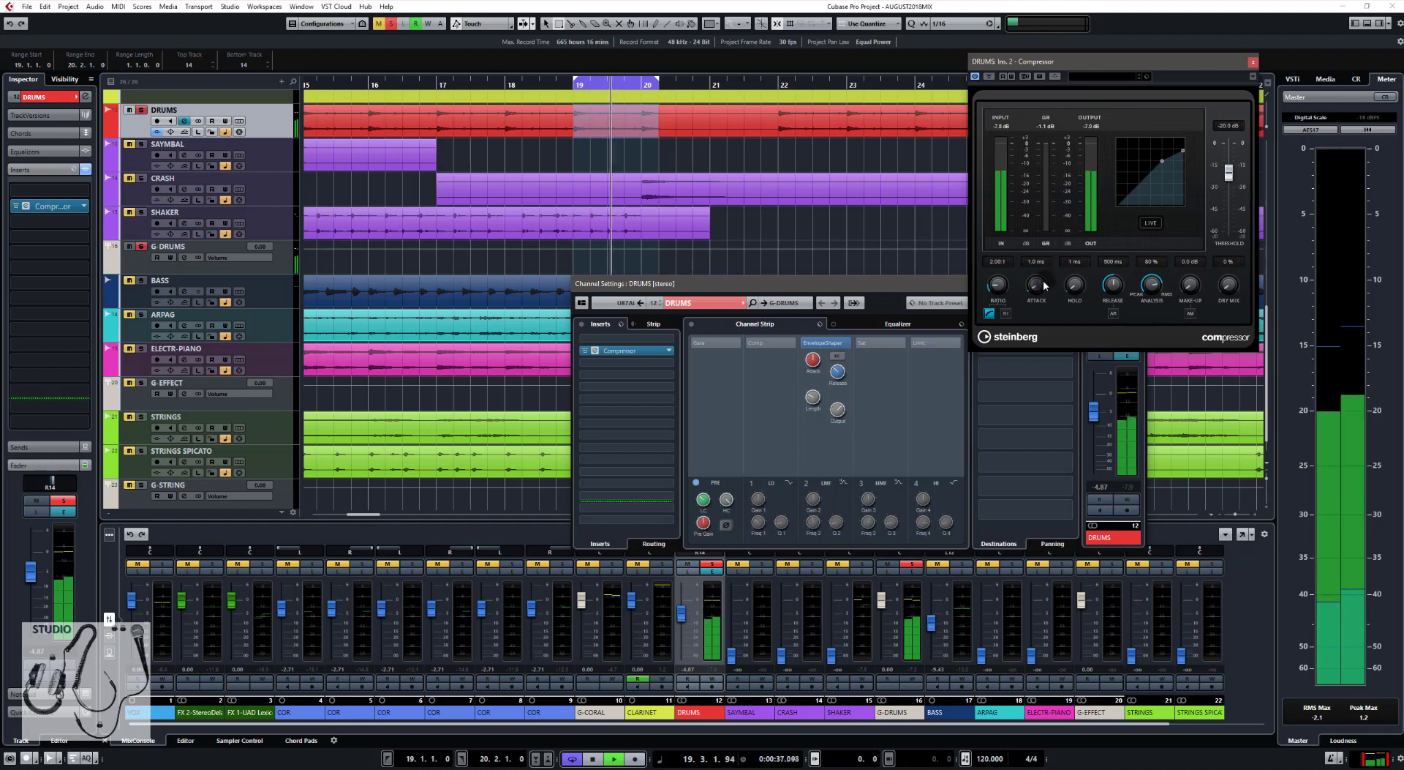
{"action": "scroll", "coordinate": [1004, 292], "scroll_direction": "up", "scroll_amount": 8}
{"action": "scroll", "coordinate": [1004, 292], "scroll_direction": "up", "scroll_amount": 10}
{"action": "scroll", "coordinate": [1193, 285], "scroll_direction": "up", "scroll_amount": 8}
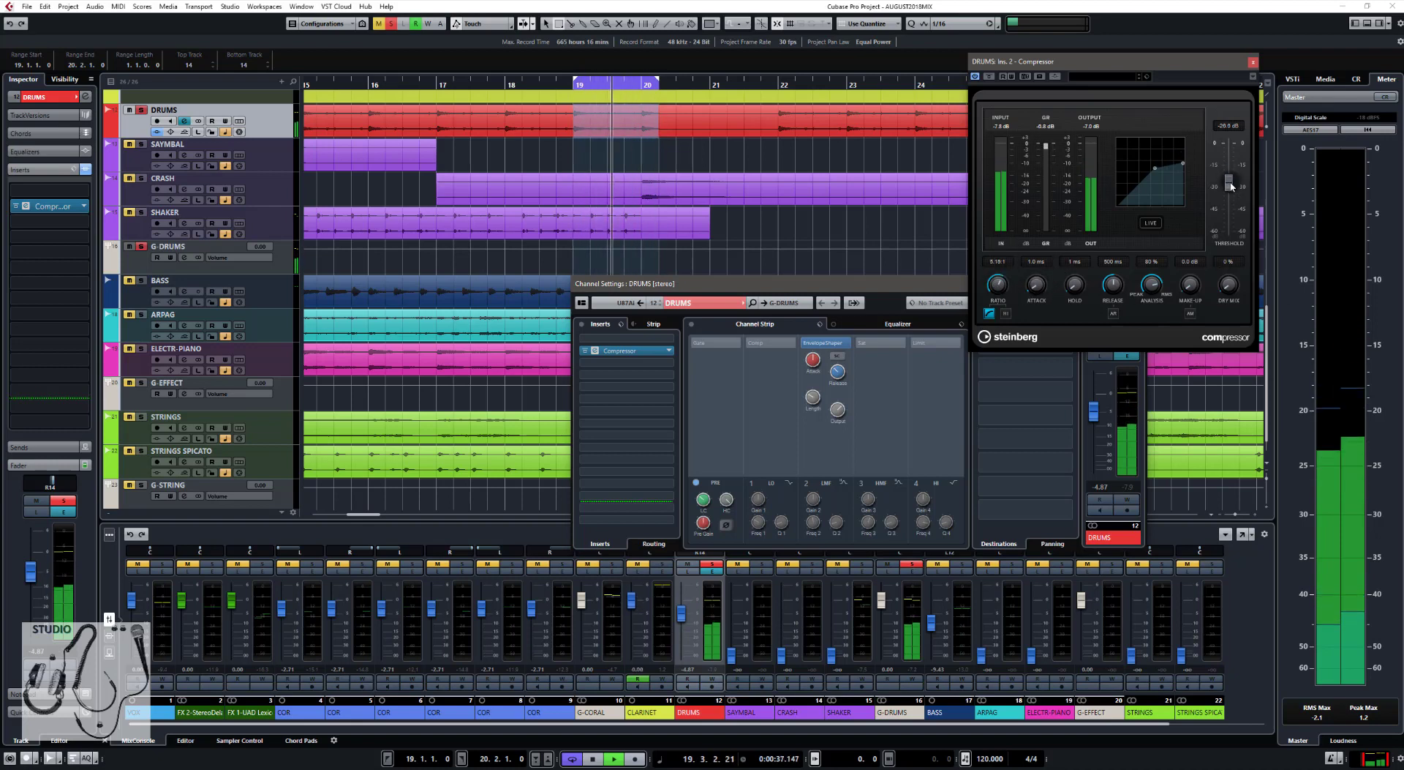
{"action": "scroll", "coordinate": [1193, 285], "scroll_direction": "up", "scroll_amount": 8}
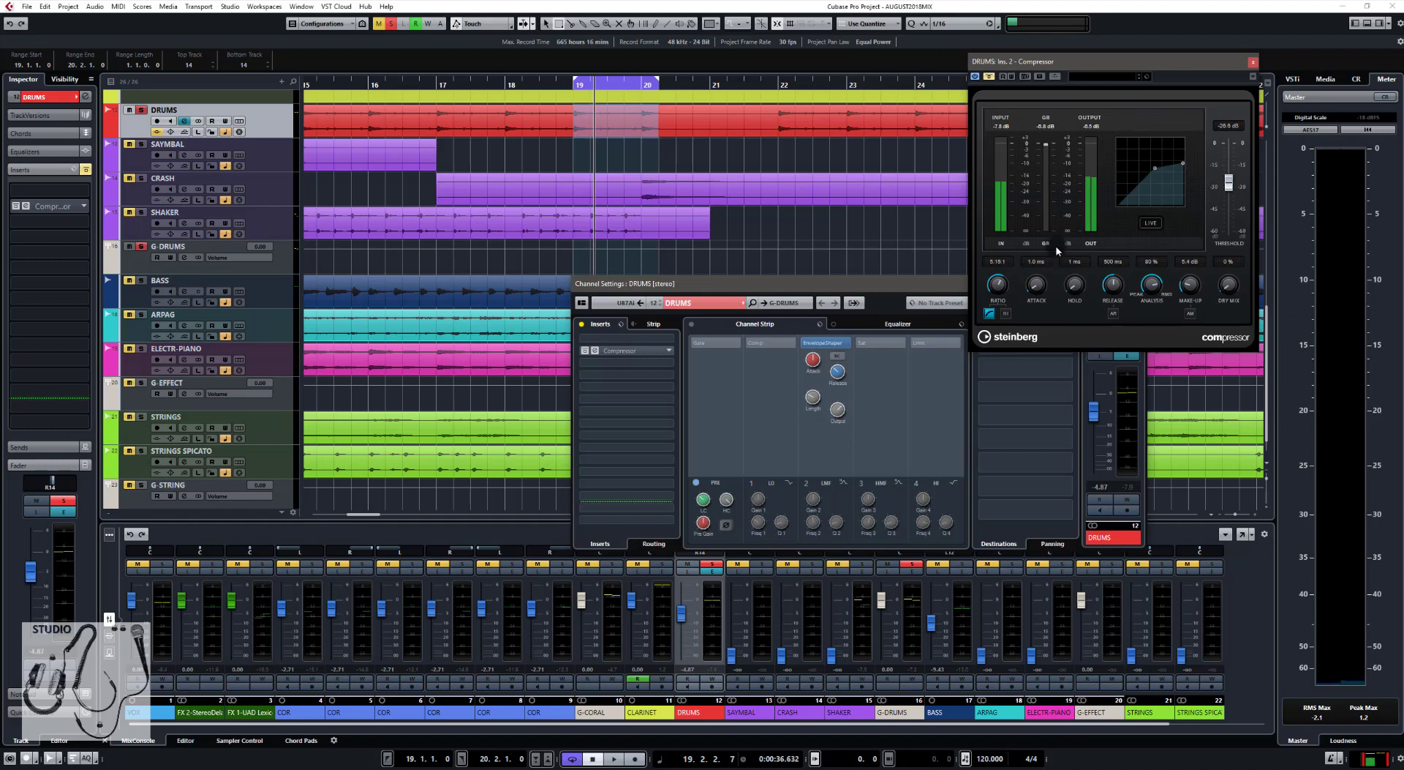
Compare the looped drums with the compressor bypassed and active, leave it active and readjust its make-up gain to match levels.
{"action": "left_click", "coordinate": [488, 218]}
{"action": "left_click", "coordinate": [991, 77]}
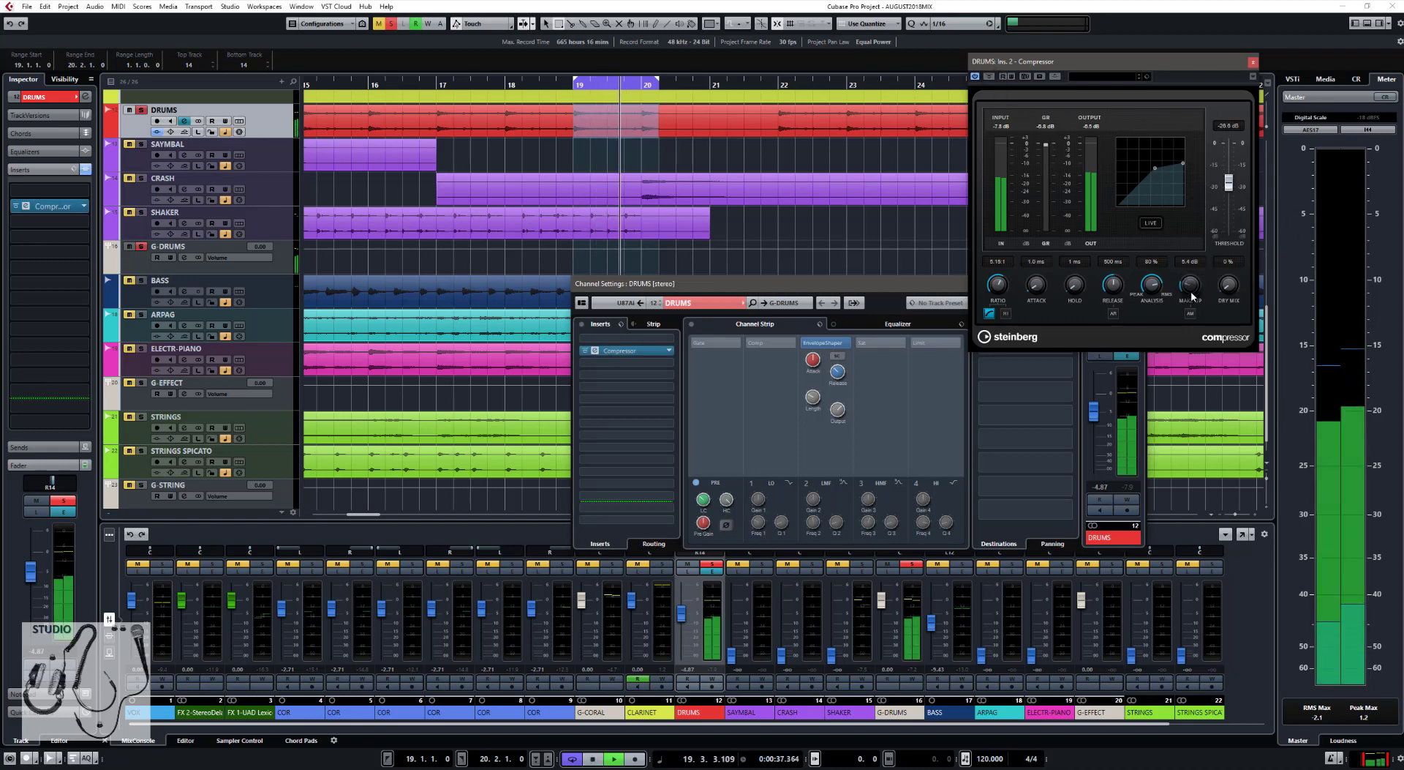
{"action": "key", "text": "space"}
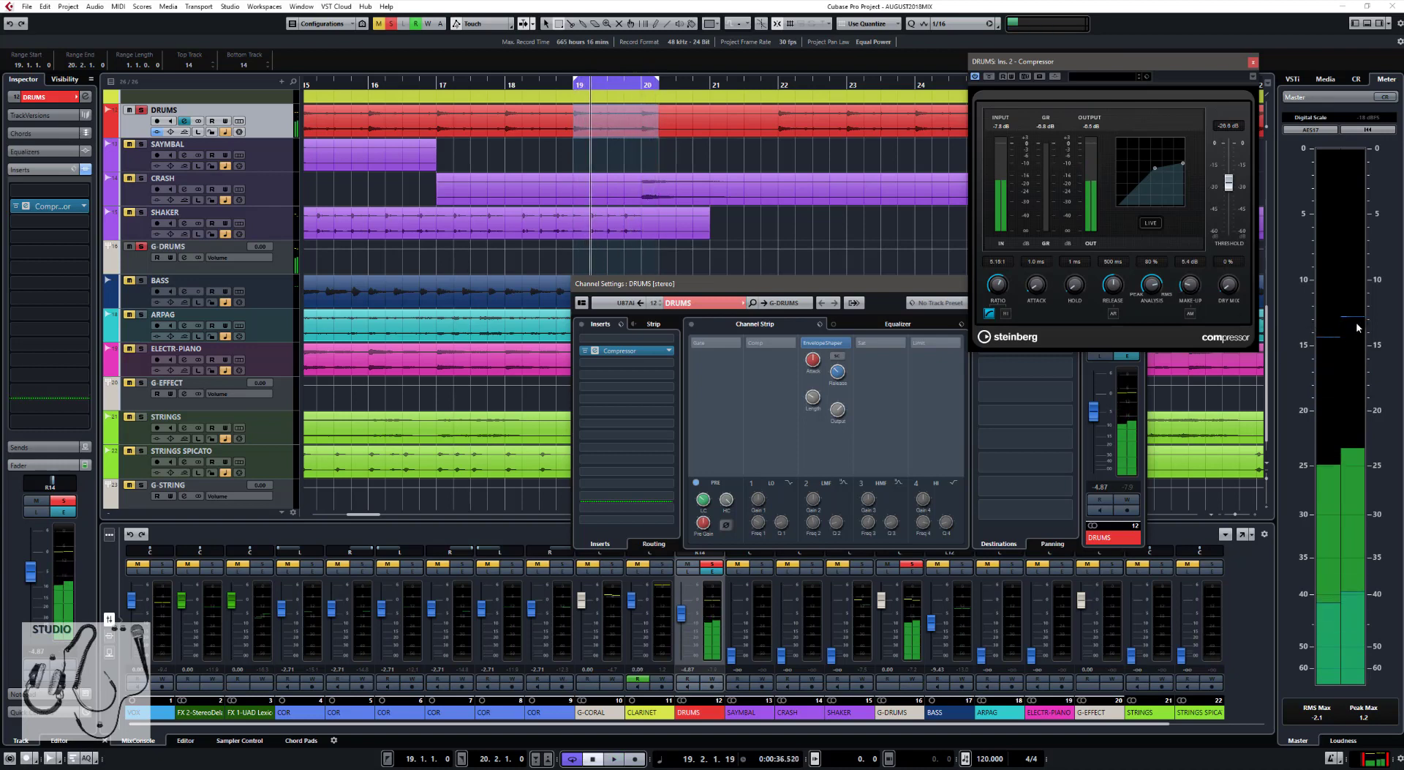
{"action": "left_click", "coordinate": [991, 77]}
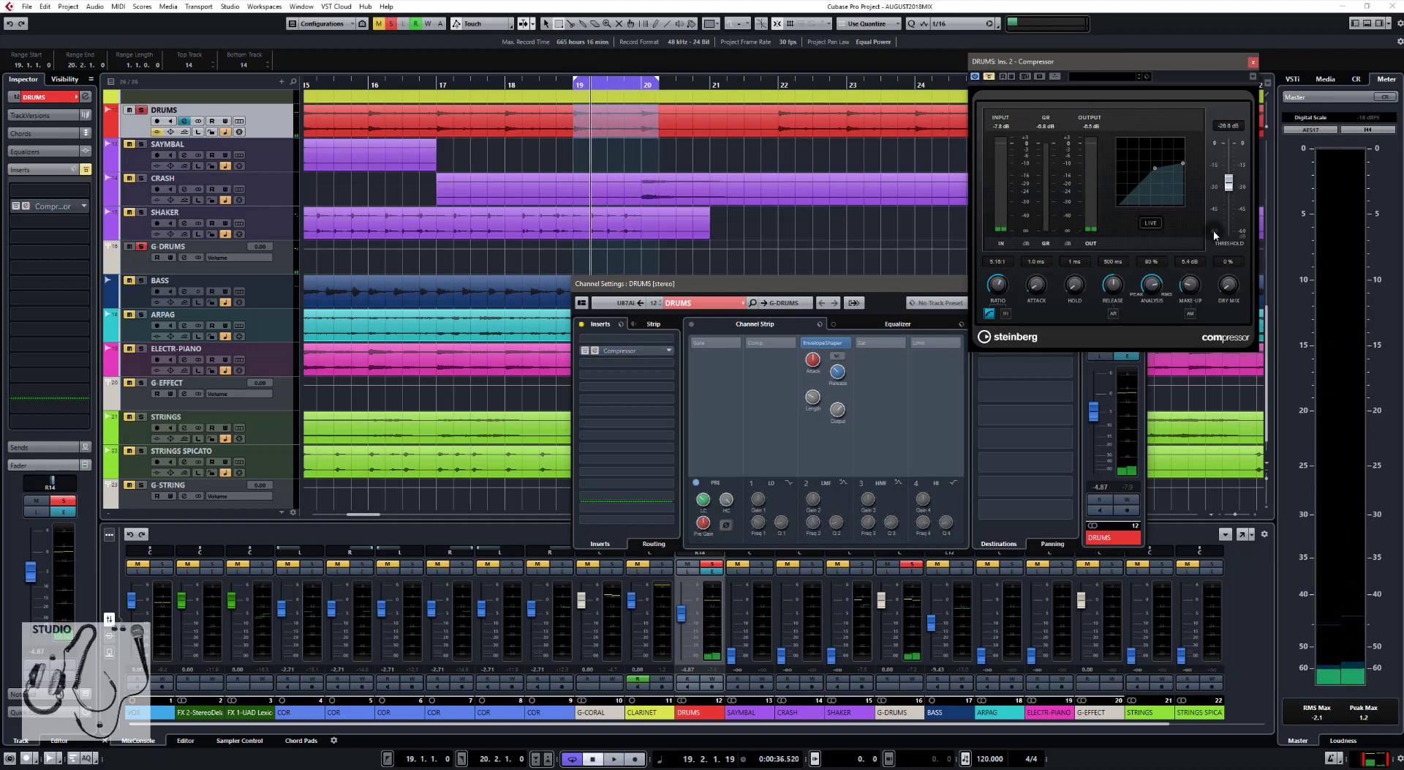
{"action": "key", "text": "space"}
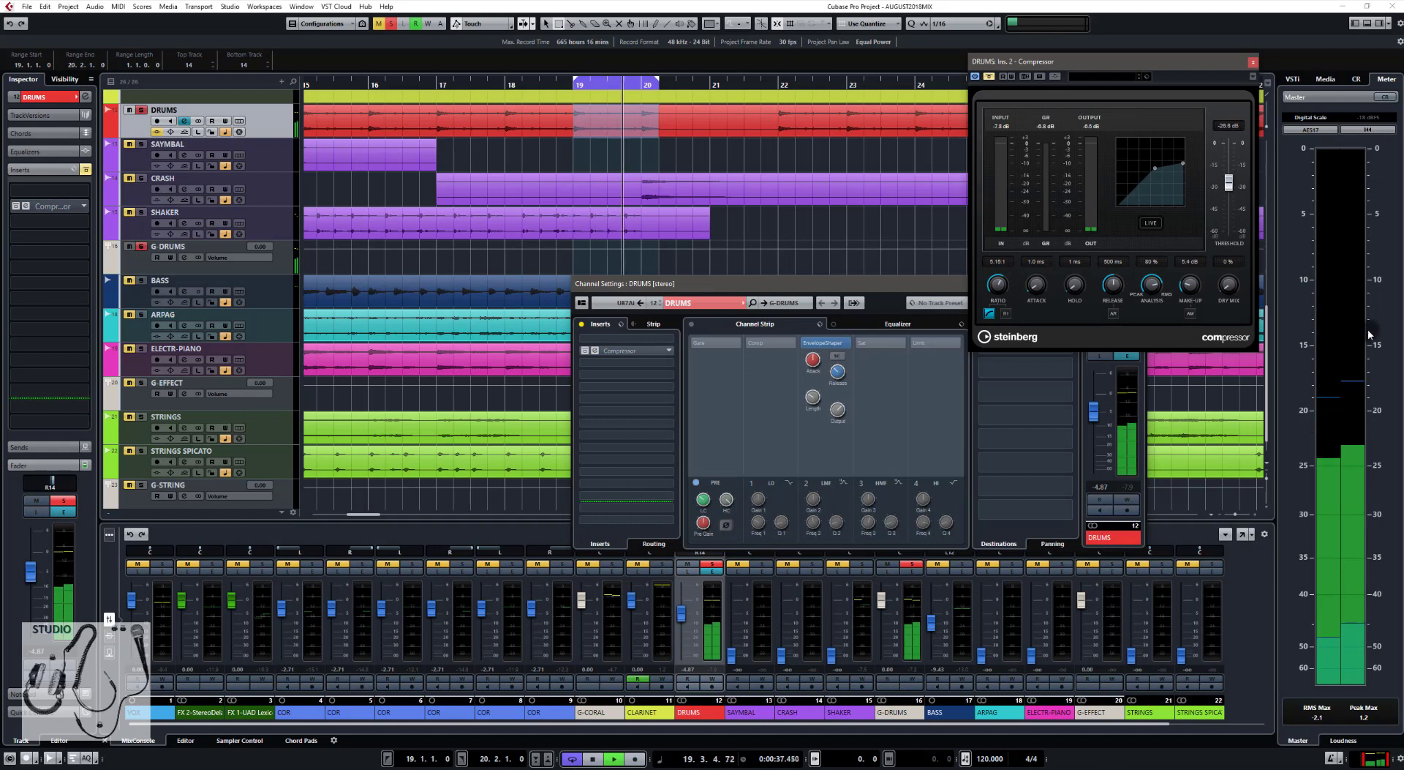
{"action": "key", "text": "space"}
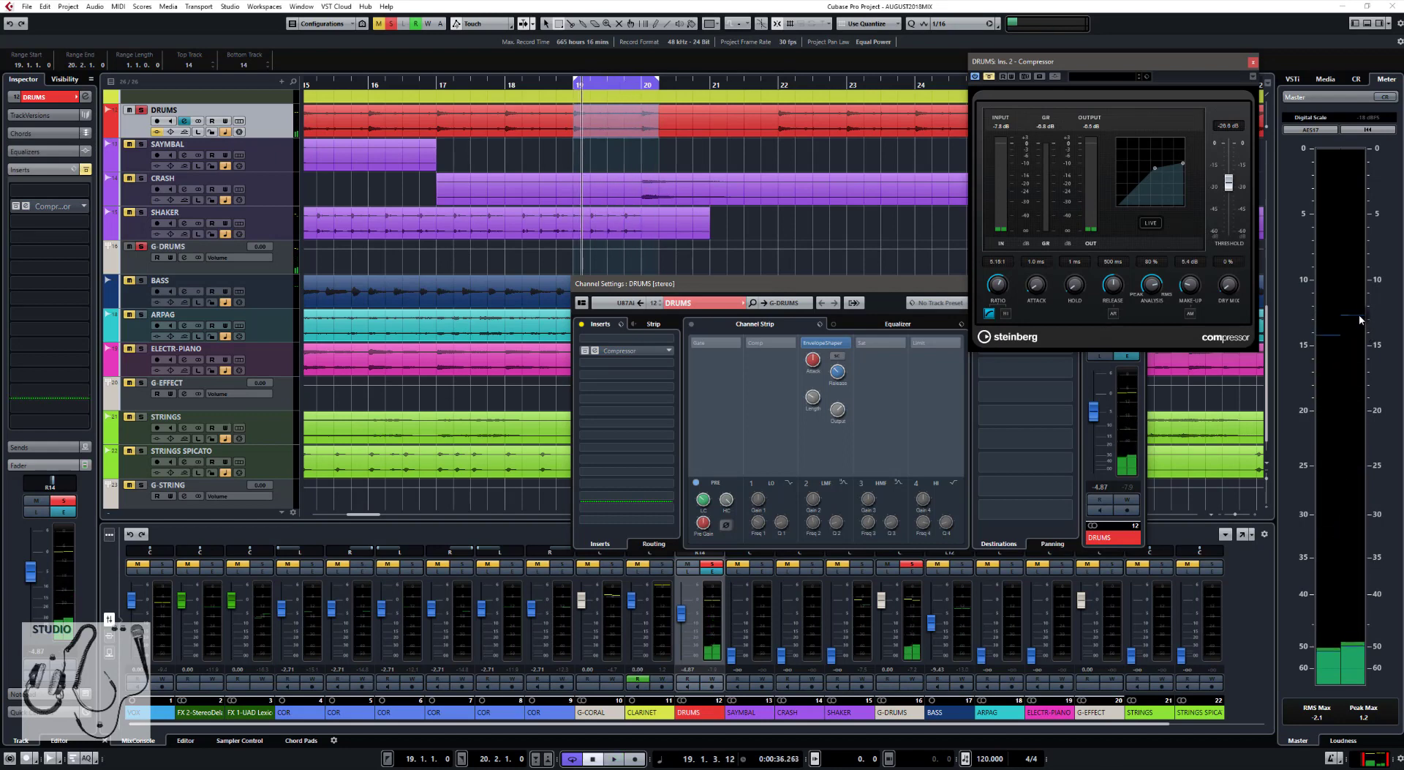
{"action": "key", "text": "space"}
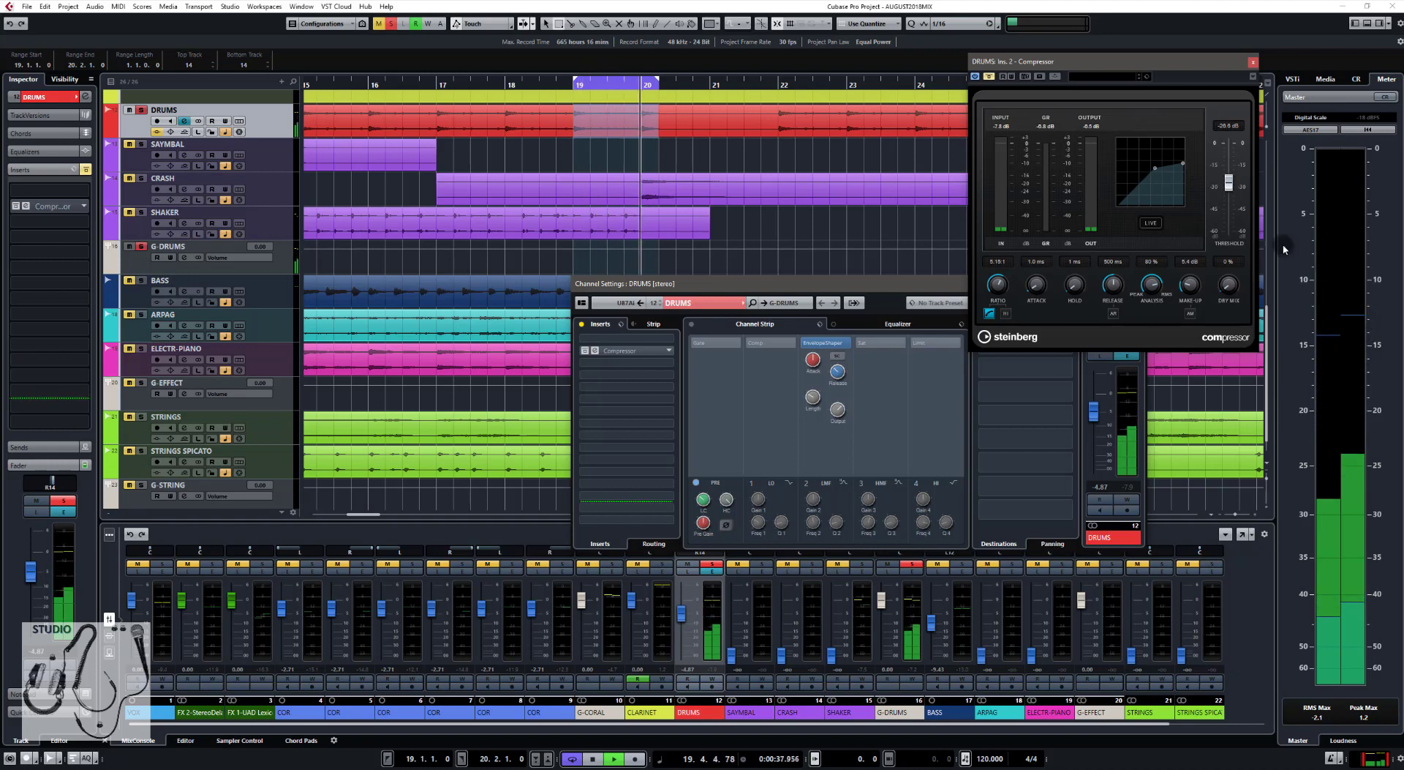
{"action": "left_click", "coordinate": [989, 77]}
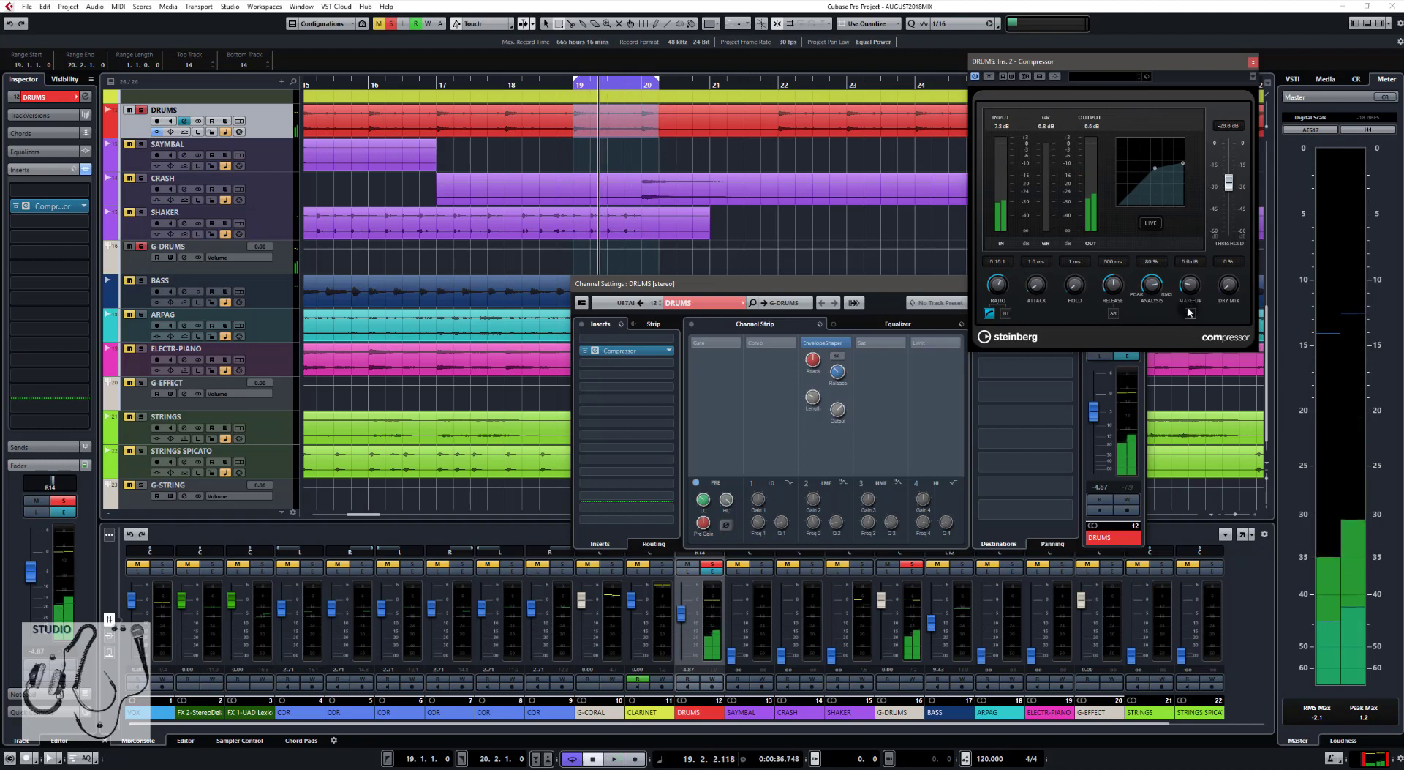
{"action": "left_click", "coordinate": [678, 232]}
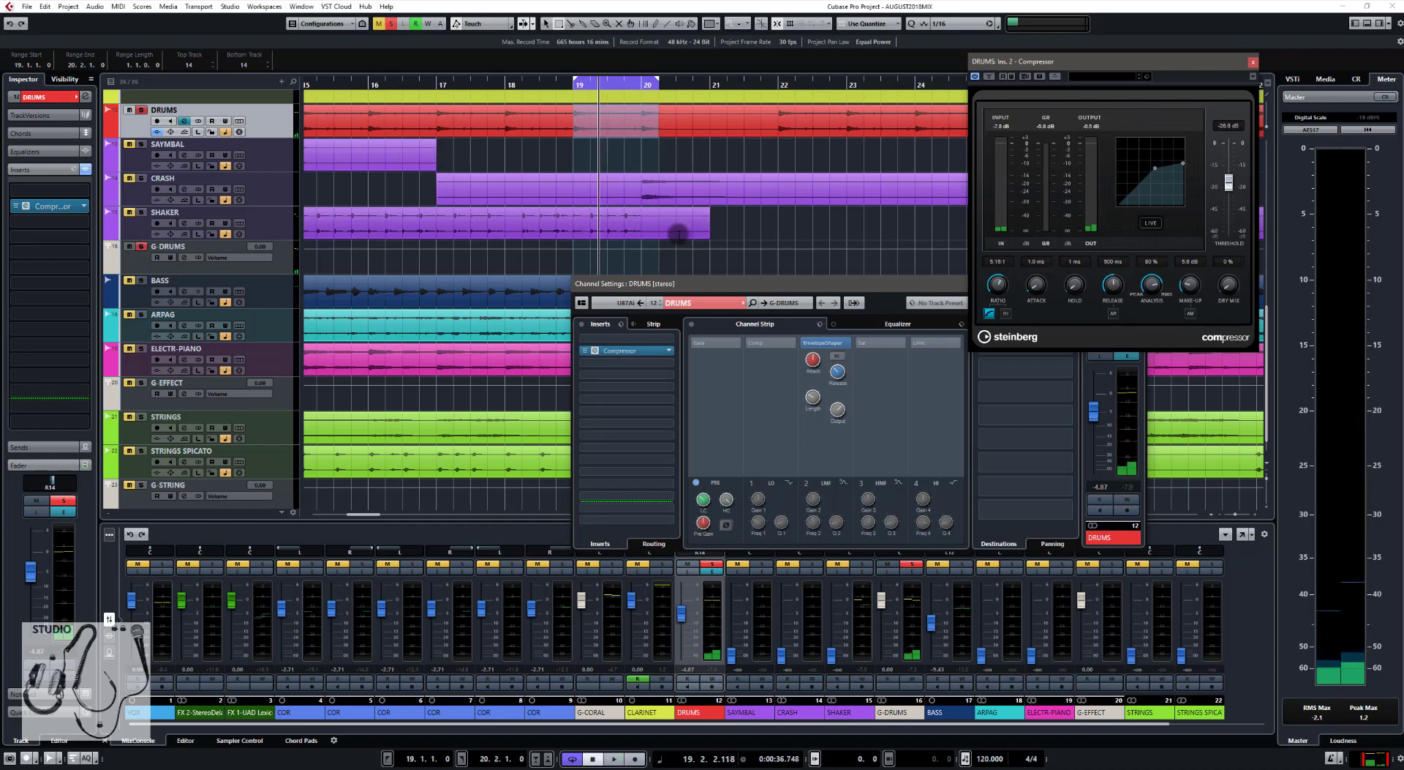
Show the mixer inserts, copy the Compressor from the DRUMS channel to BASS, and close the DRUMS compressor window.
{"action": "left_click", "coordinate": [132, 281]}
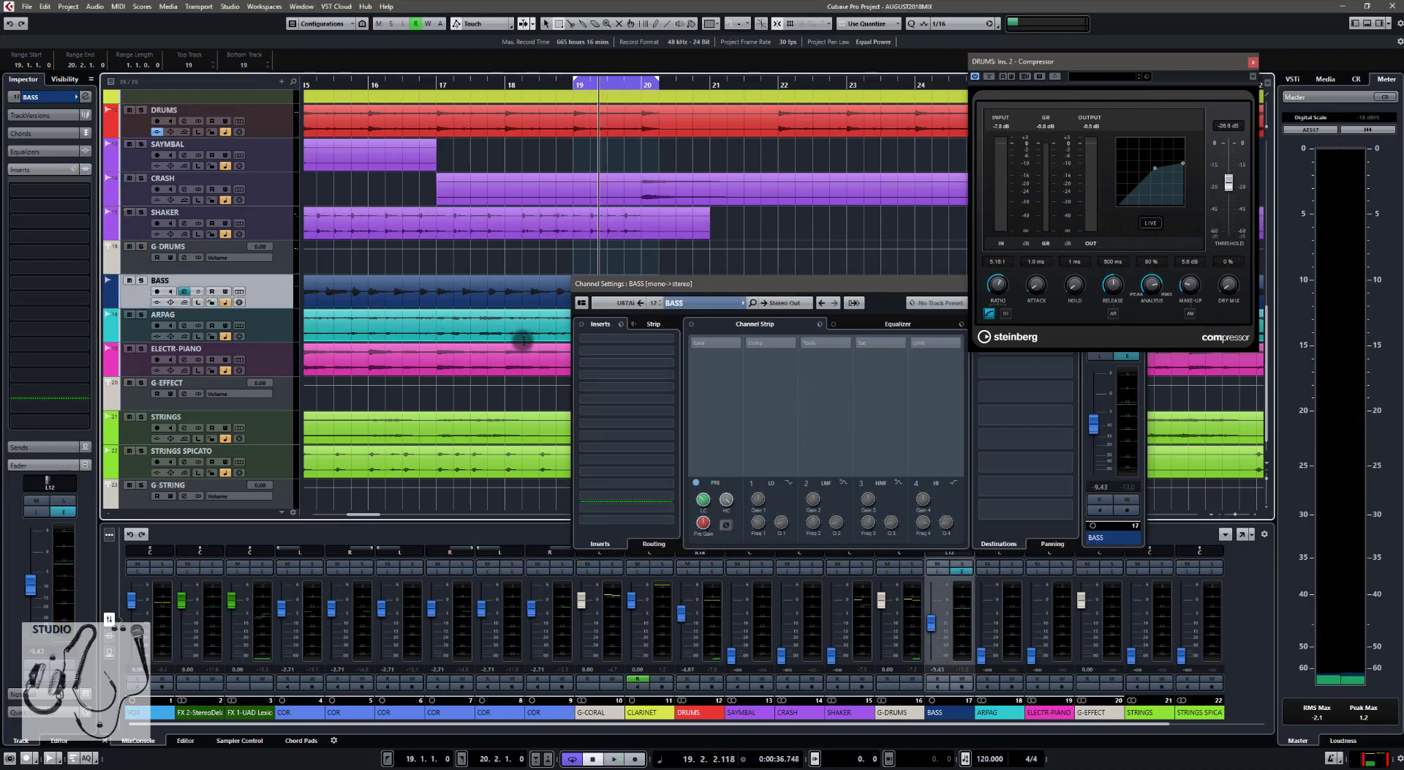
{"action": "left_click", "coordinate": [110, 641]}
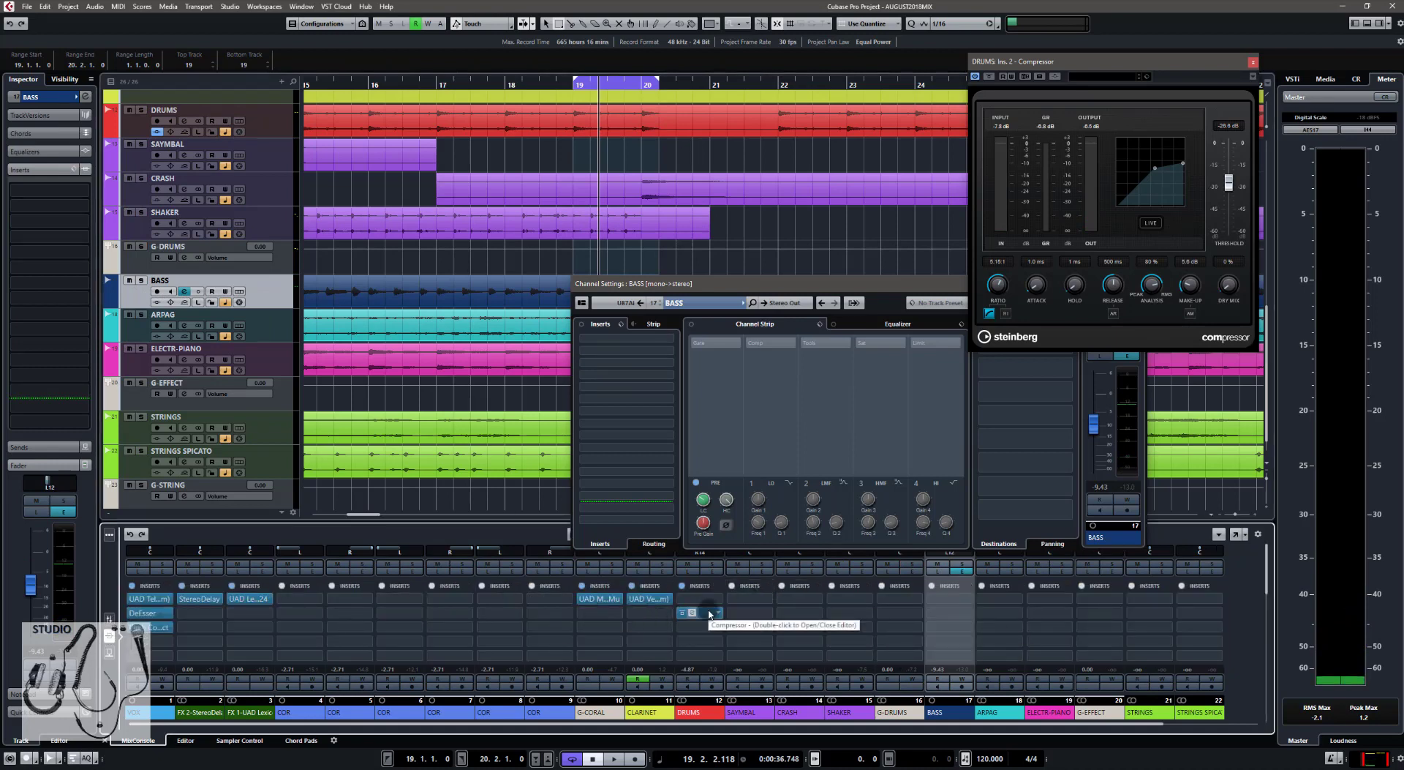
{"action": "left_click_drag", "start_coordinate": [710, 615], "coordinate": [960, 616]}
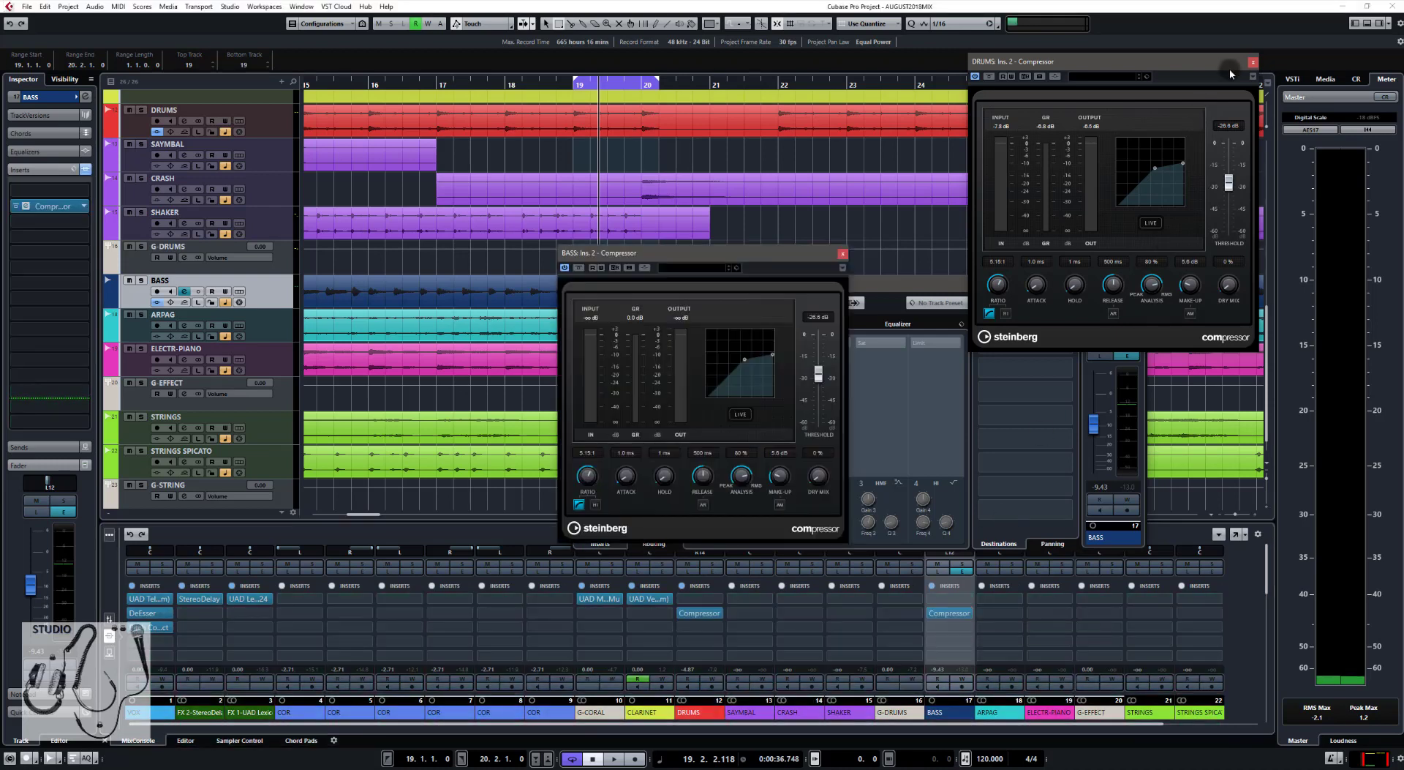
{"action": "left_click", "coordinate": [1253, 63]}
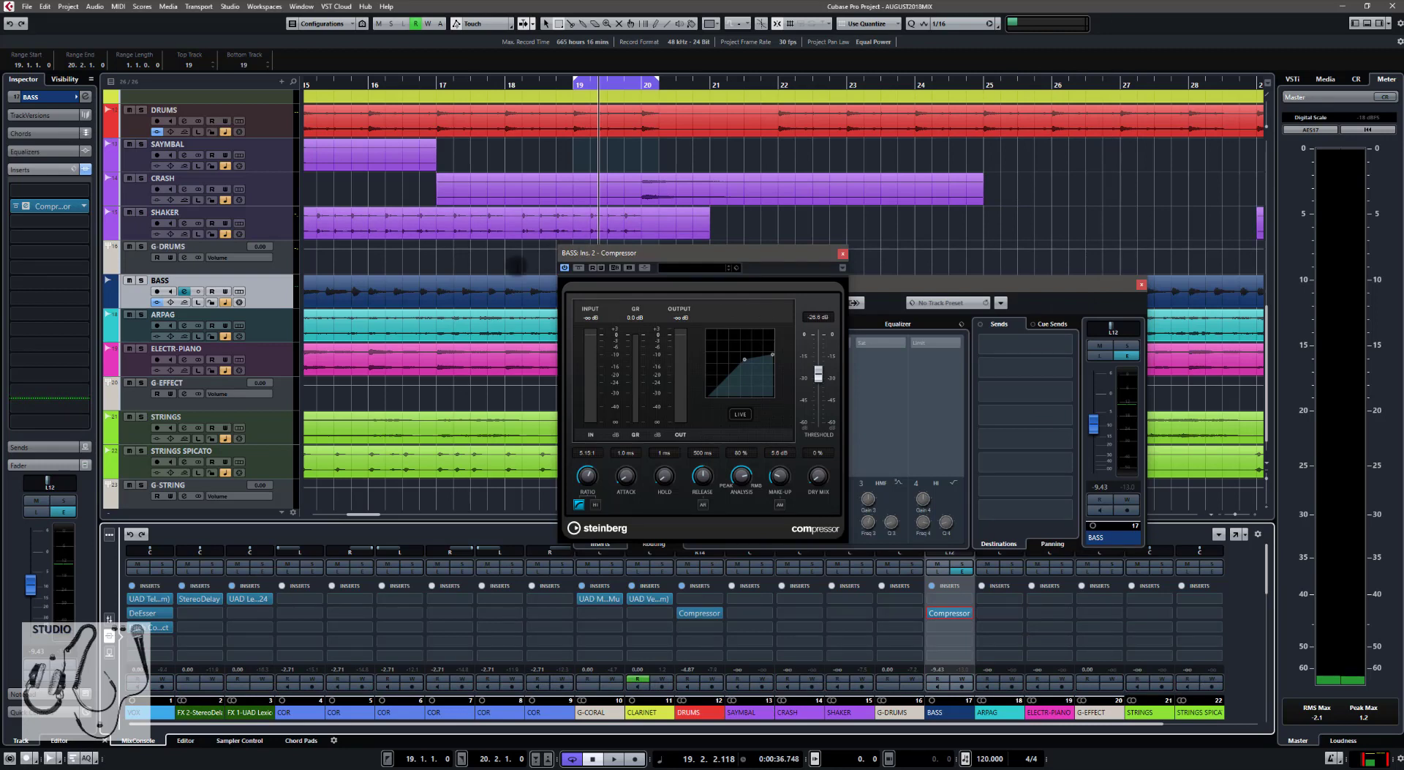
Solo BASS, compare the looped playback with its compressor bypassed and active, leave it active, and unsolo the track.
{"action": "left_click", "coordinate": [141, 280]}
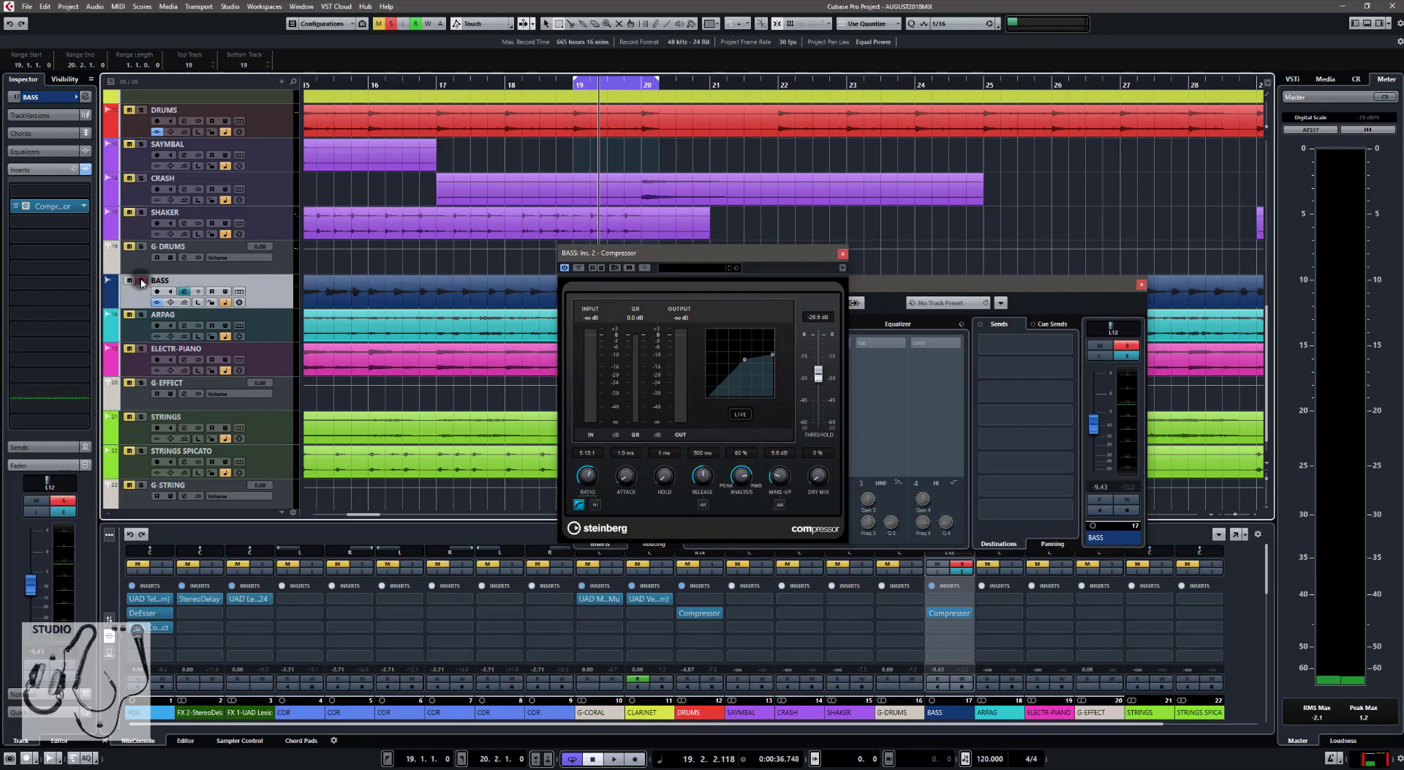
{"action": "key", "text": "space"}
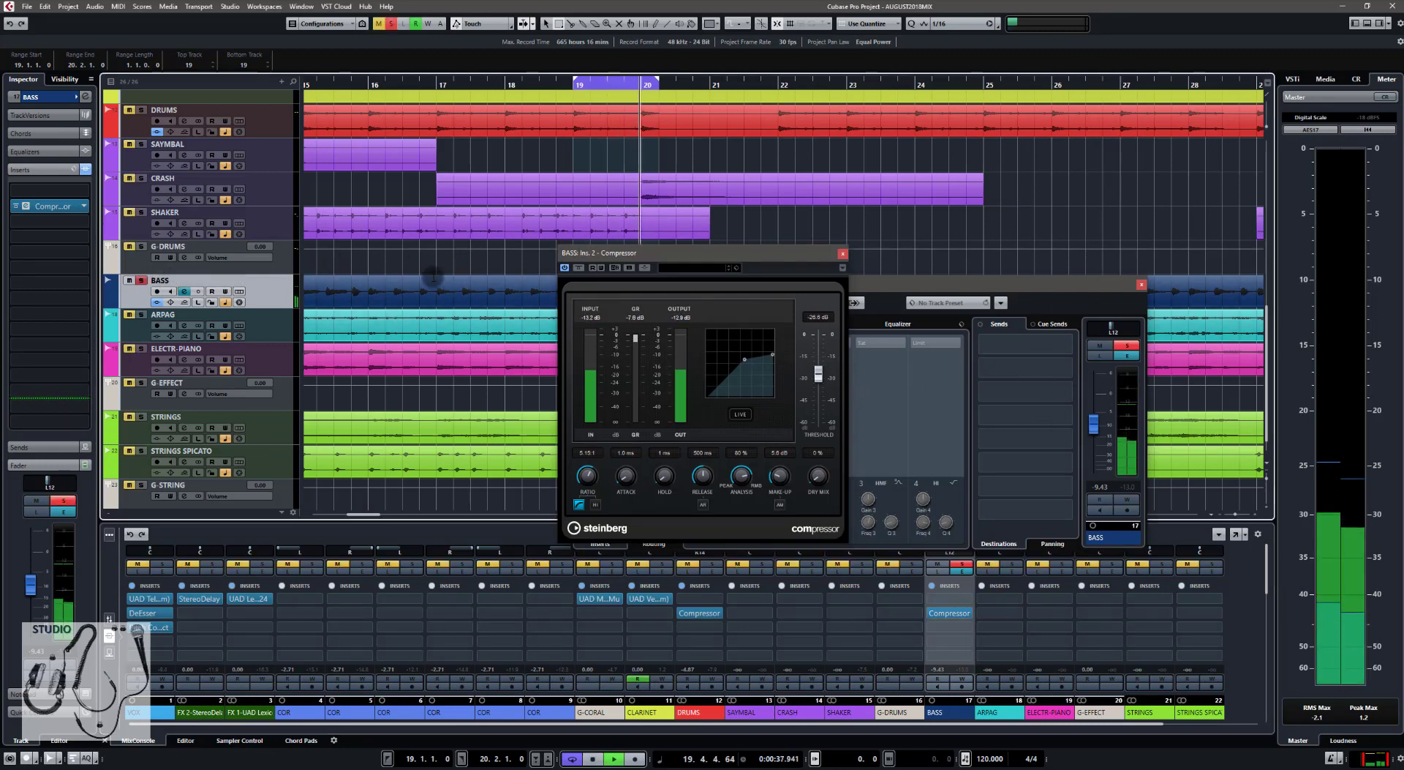
{"action": "left_click", "coordinate": [579, 268]}
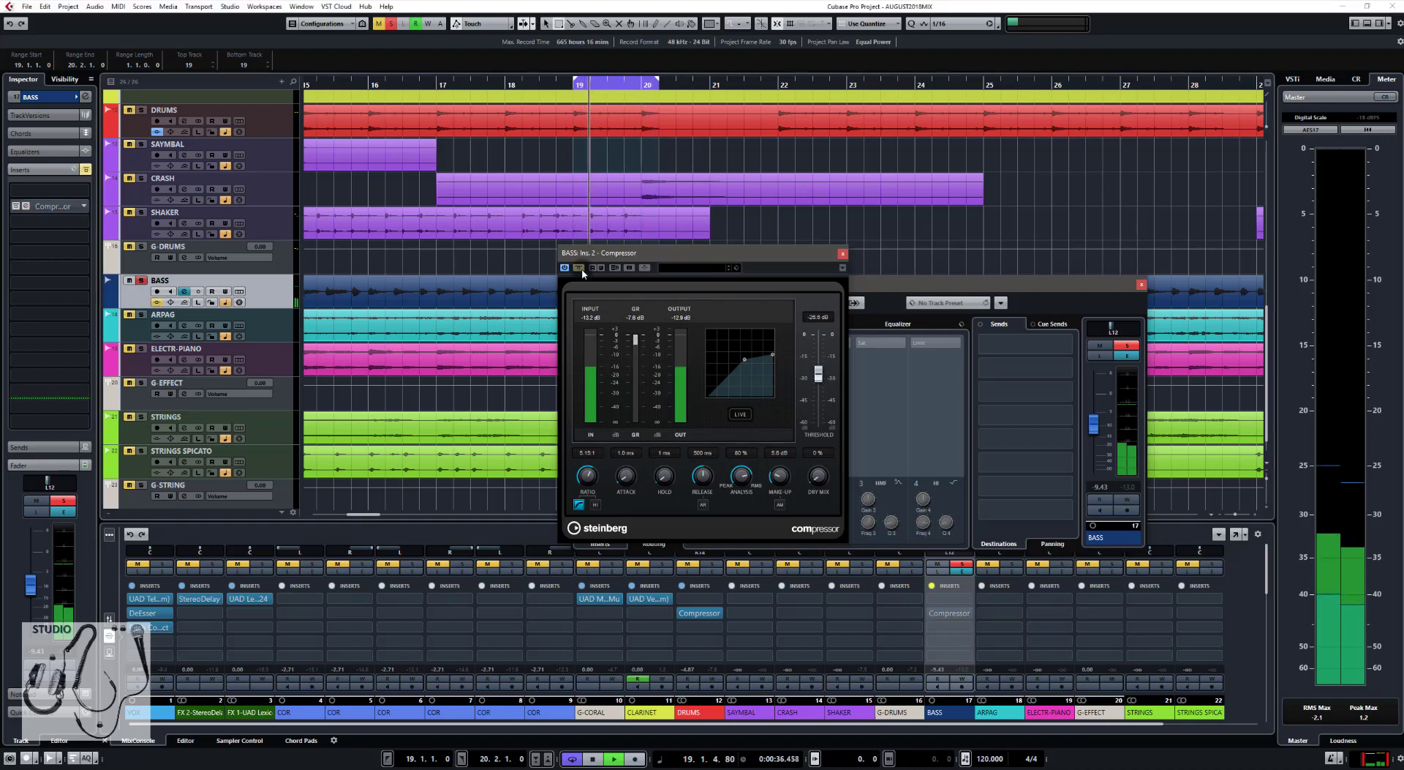
{"action": "left_click", "coordinate": [580, 268]}
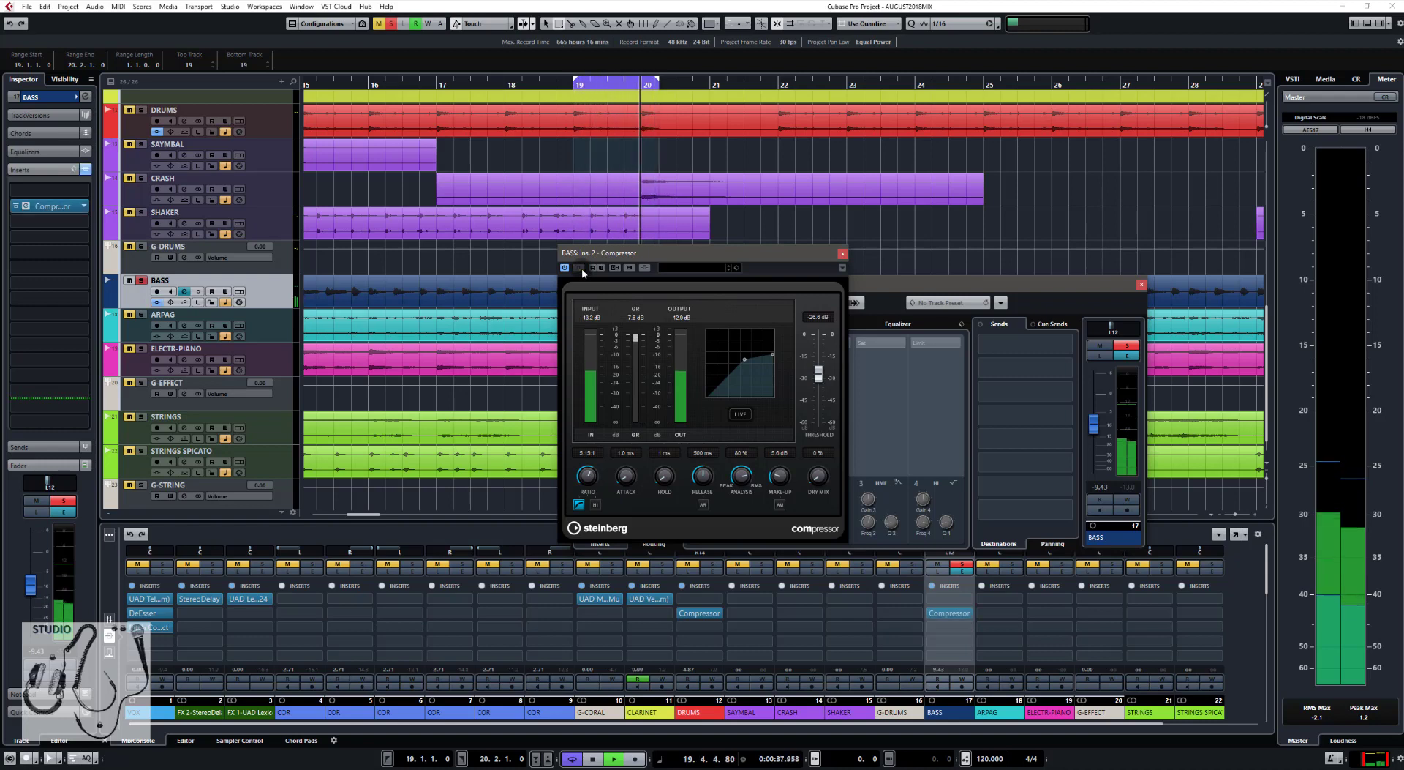
{"action": "key", "text": "space"}
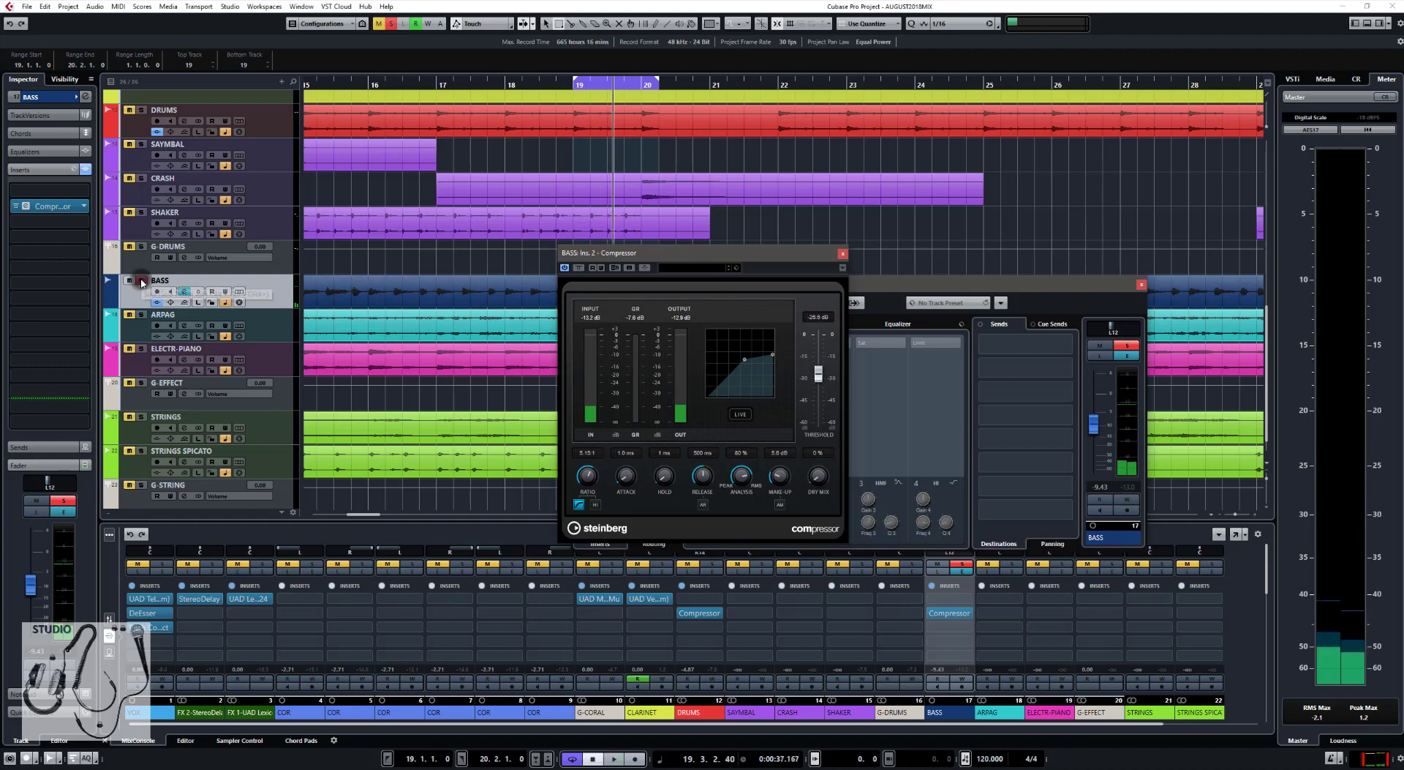
{"action": "left_click", "coordinate": [141, 281]}
Move the playhead to bar 10, solo BASS and DRUMS together, and listen to both tracks from there.
{"action": "scroll", "coordinate": [443, 292], "scroll_direction": "down", "scroll_amount": 1}
{"action": "scroll", "coordinate": [444, 291], "scroll_direction": "left", "scroll_amount": 2}
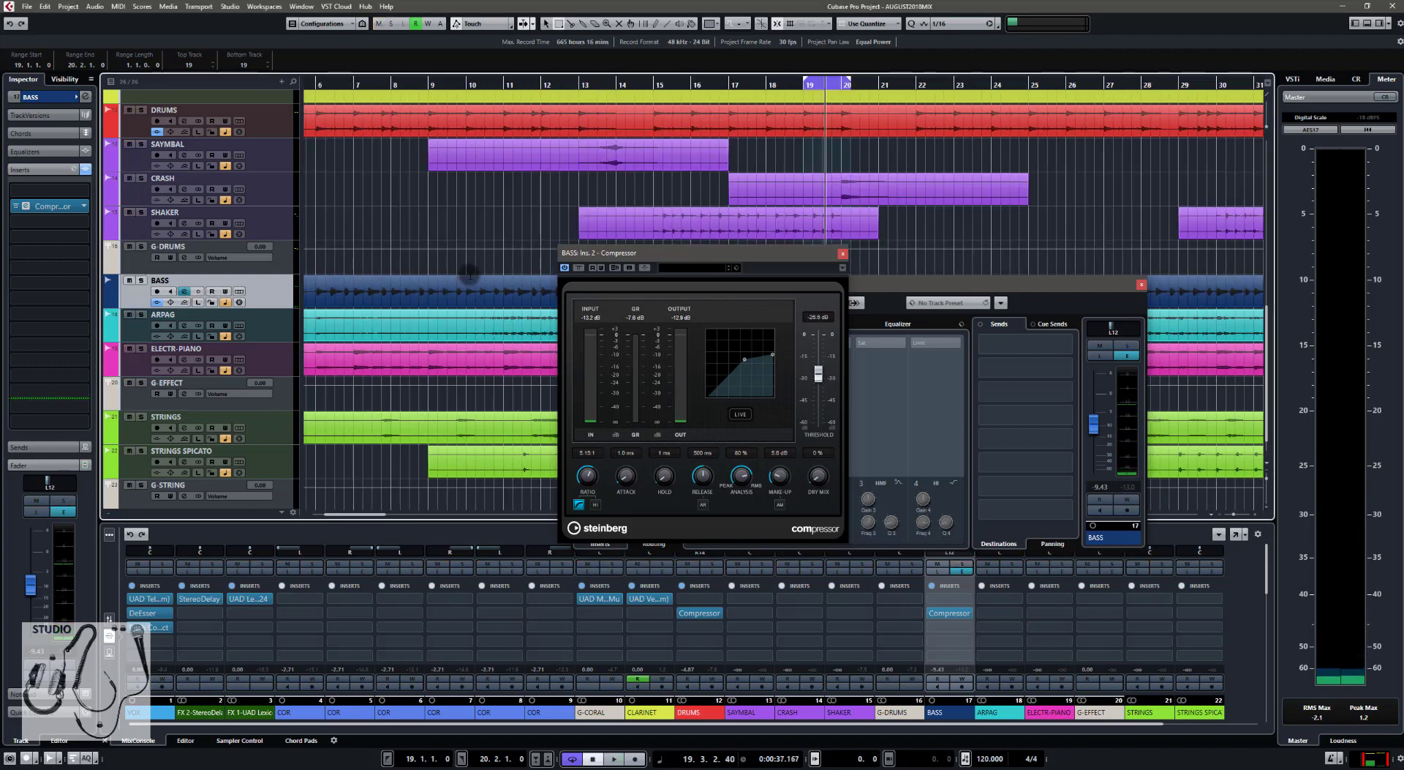
{"action": "left_click", "coordinate": [469, 275]}
{"action": "key", "text": "s"}
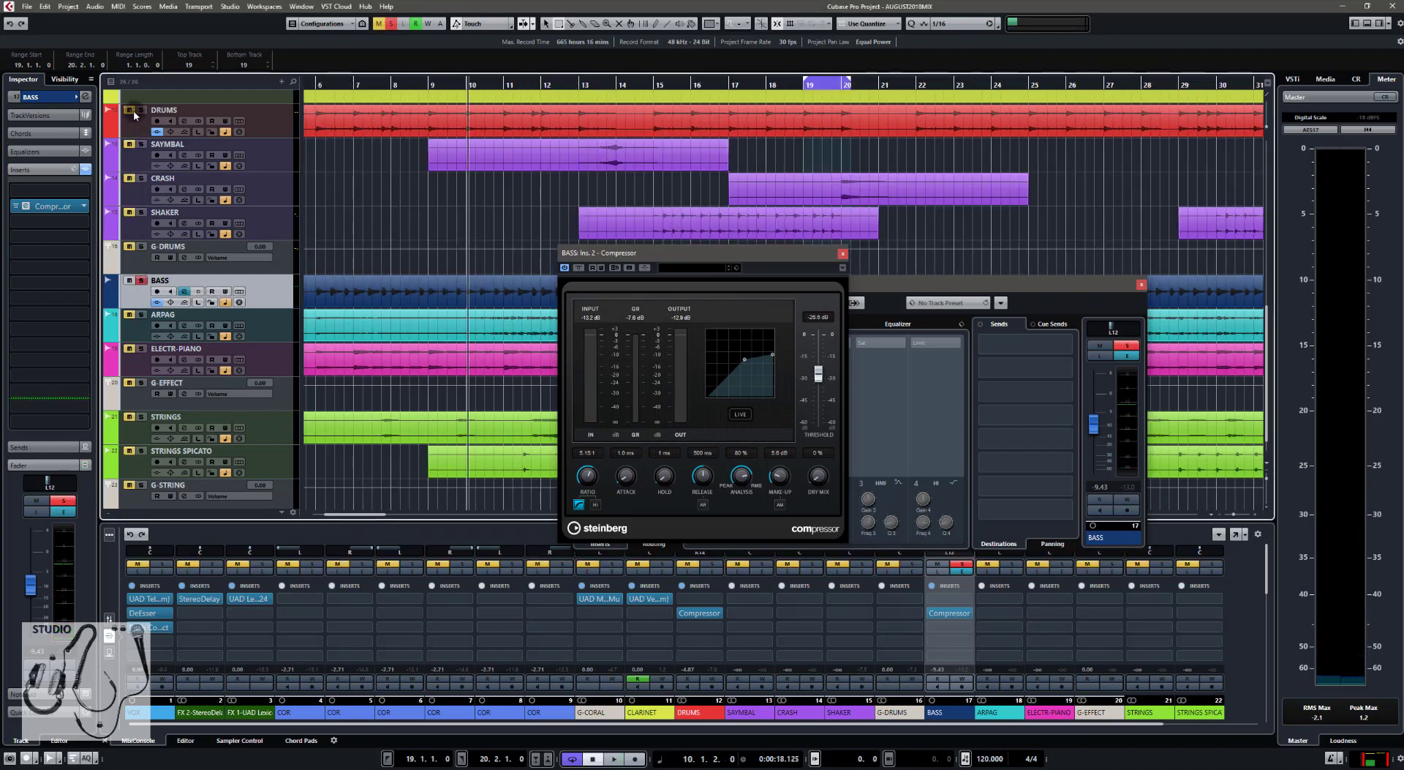
{"action": "left_click", "coordinate": [141, 110]}
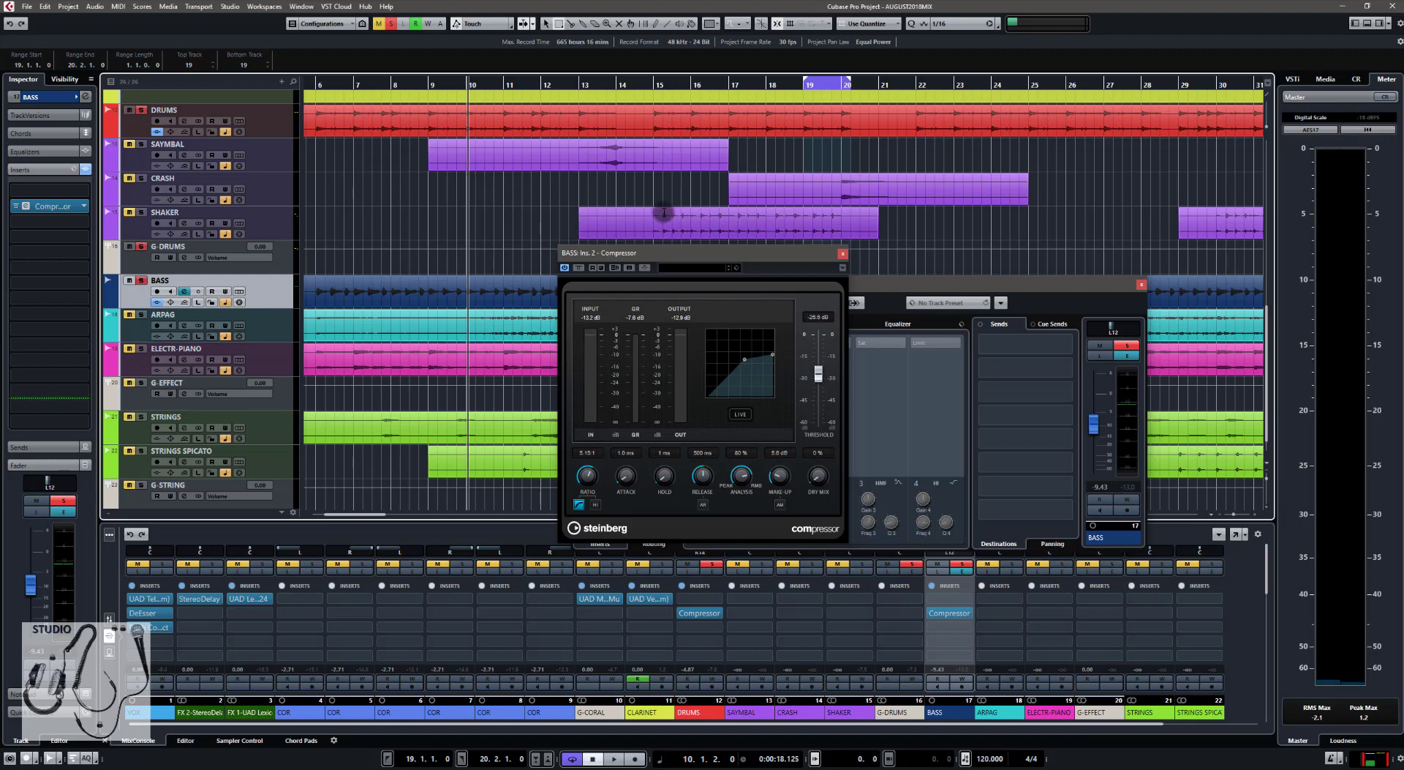
{"action": "key", "text": "space"}
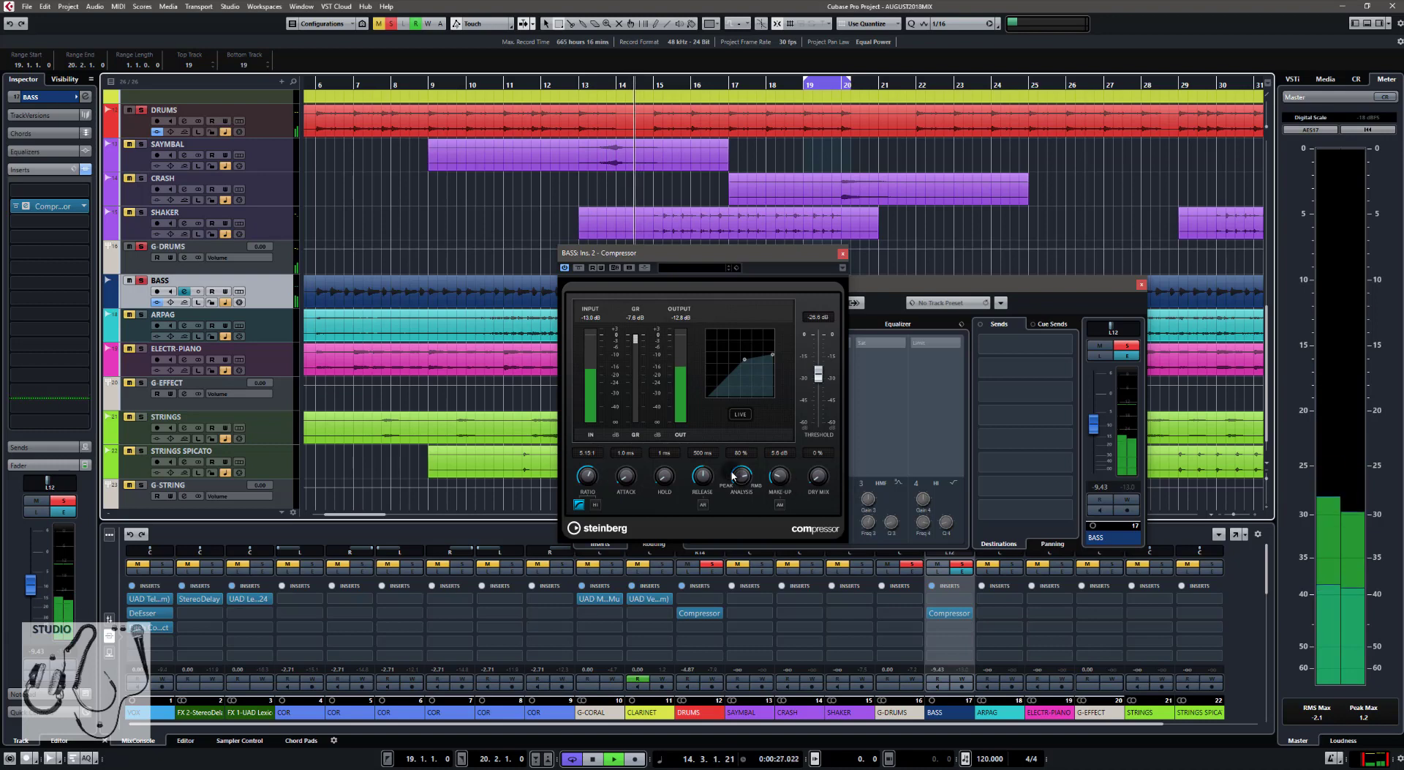
{"action": "key", "text": "space"}
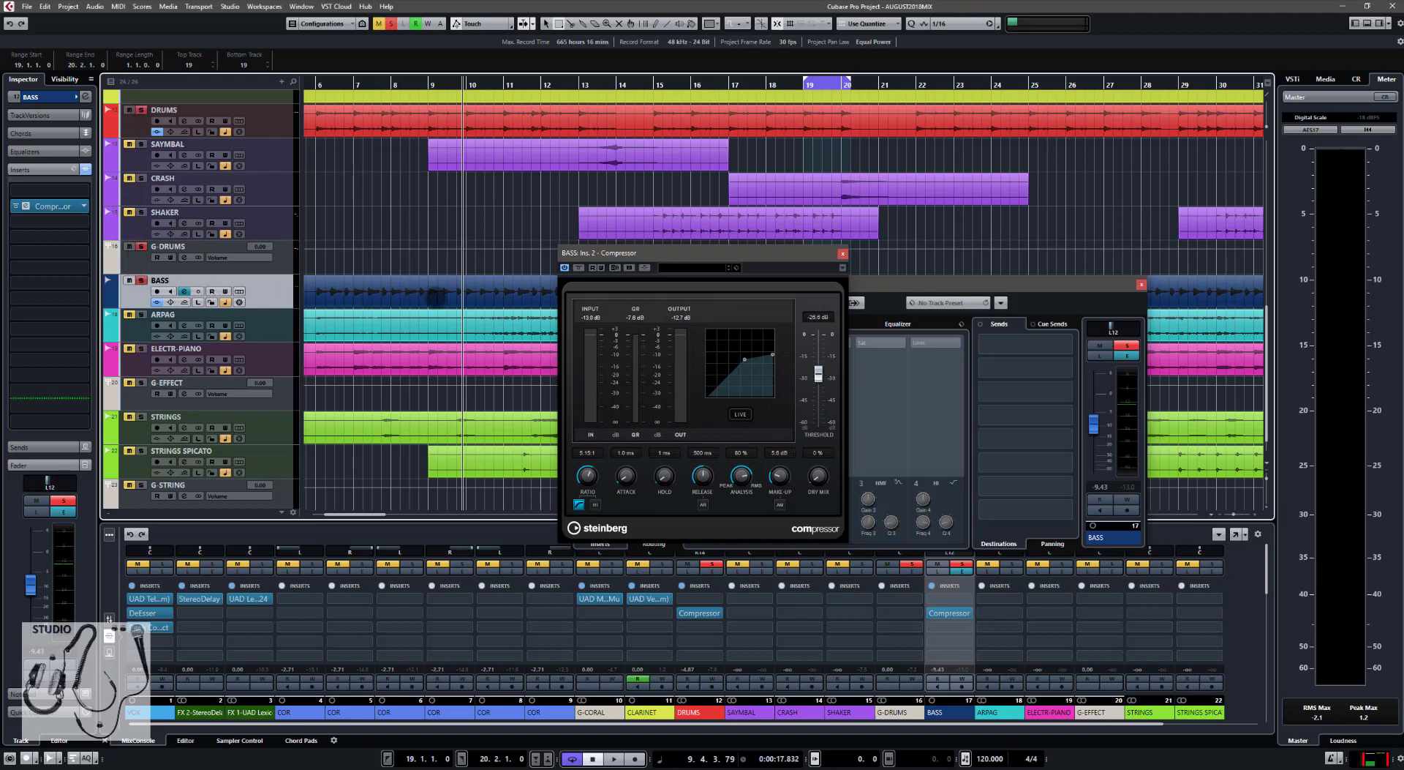
Open the DRUMS compressor and arrange its window beside the BASS compressor.
{"action": "left_click_drag", "start_coordinate": [667, 258], "coordinate": [613, 171]}
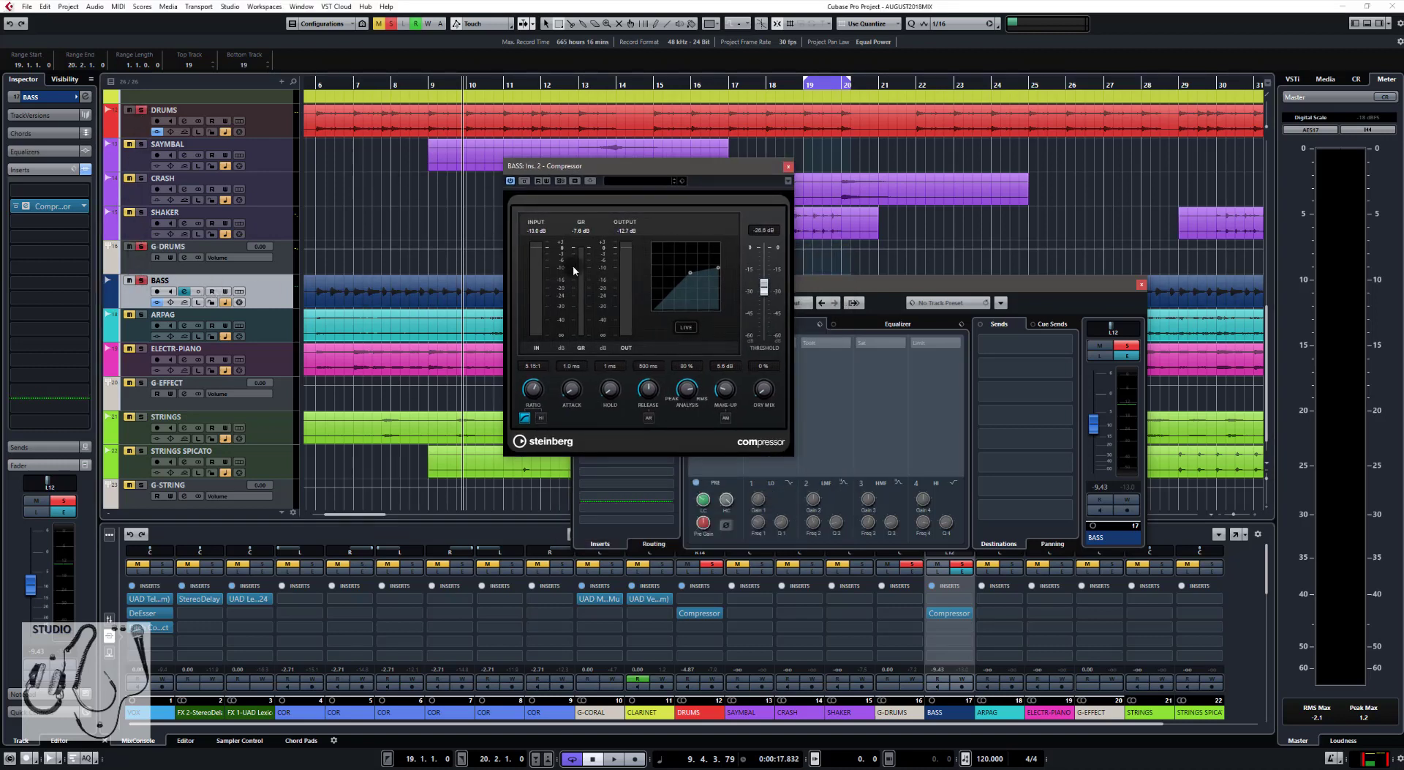
{"action": "left_click_drag", "start_coordinate": [699, 613], "coordinate": [699, 613]}
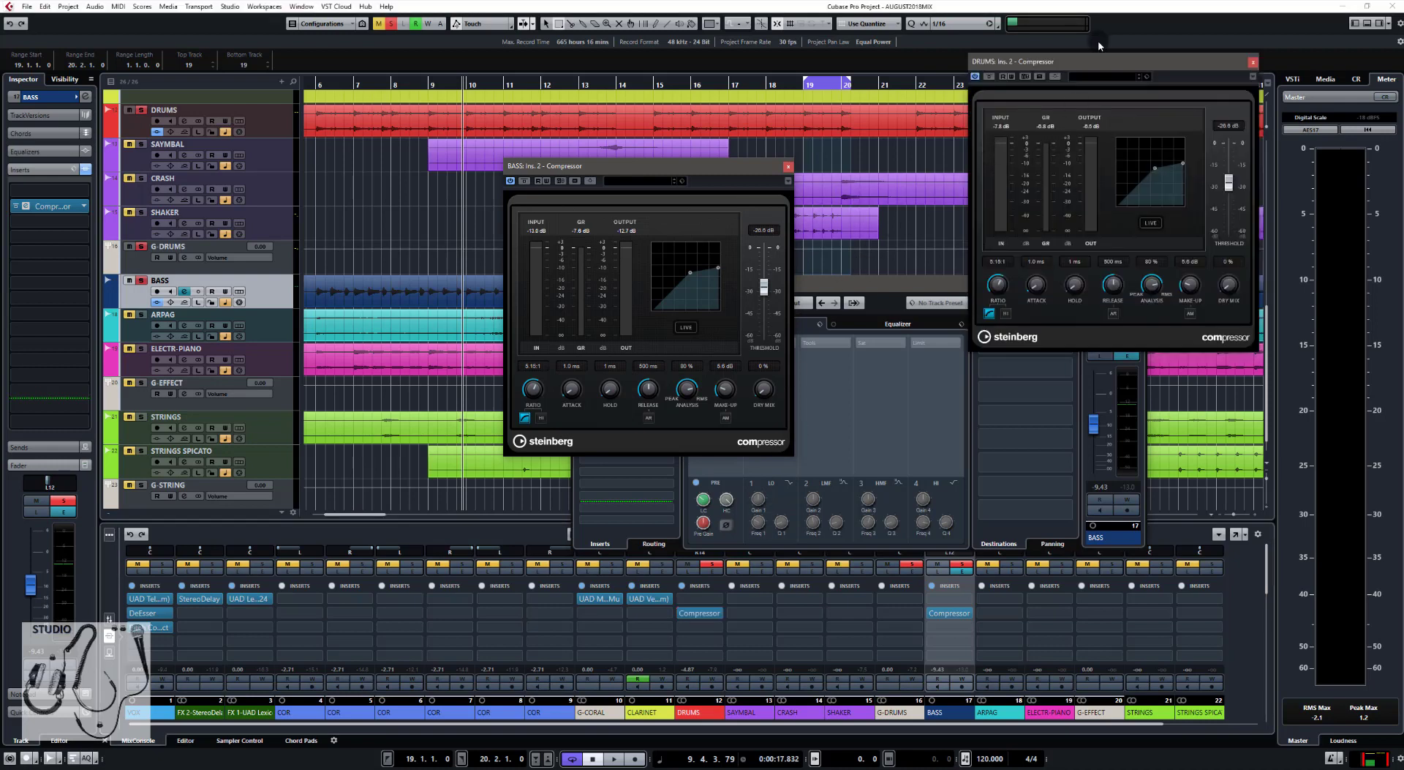
{"action": "left_click_drag", "start_coordinate": [1086, 58], "coordinate": [928, 152]}
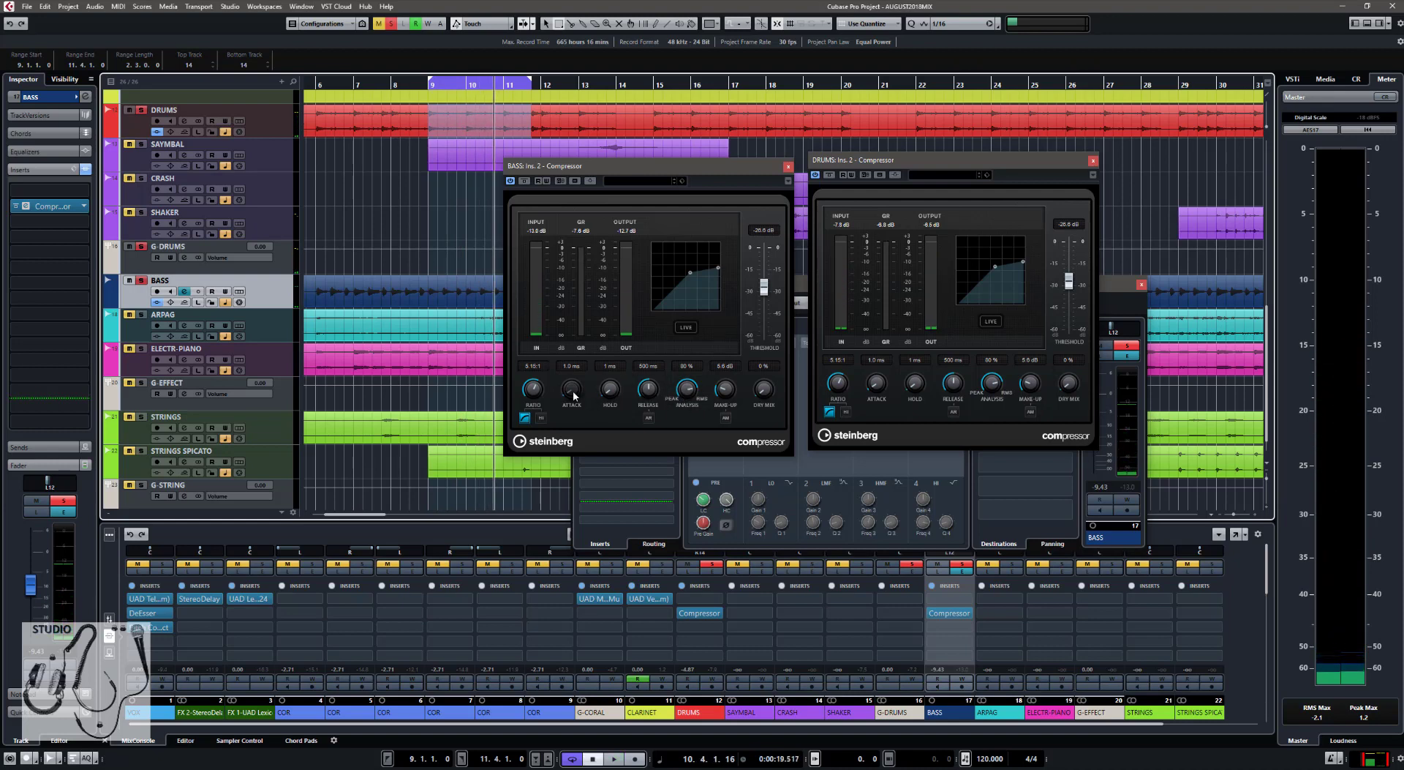
Loop the range from 9.1.1 to 11.4.1, try the BASS compressor's release at 1000 ms, and settle on 10 ms.
{"action": "key", "text": "space"}
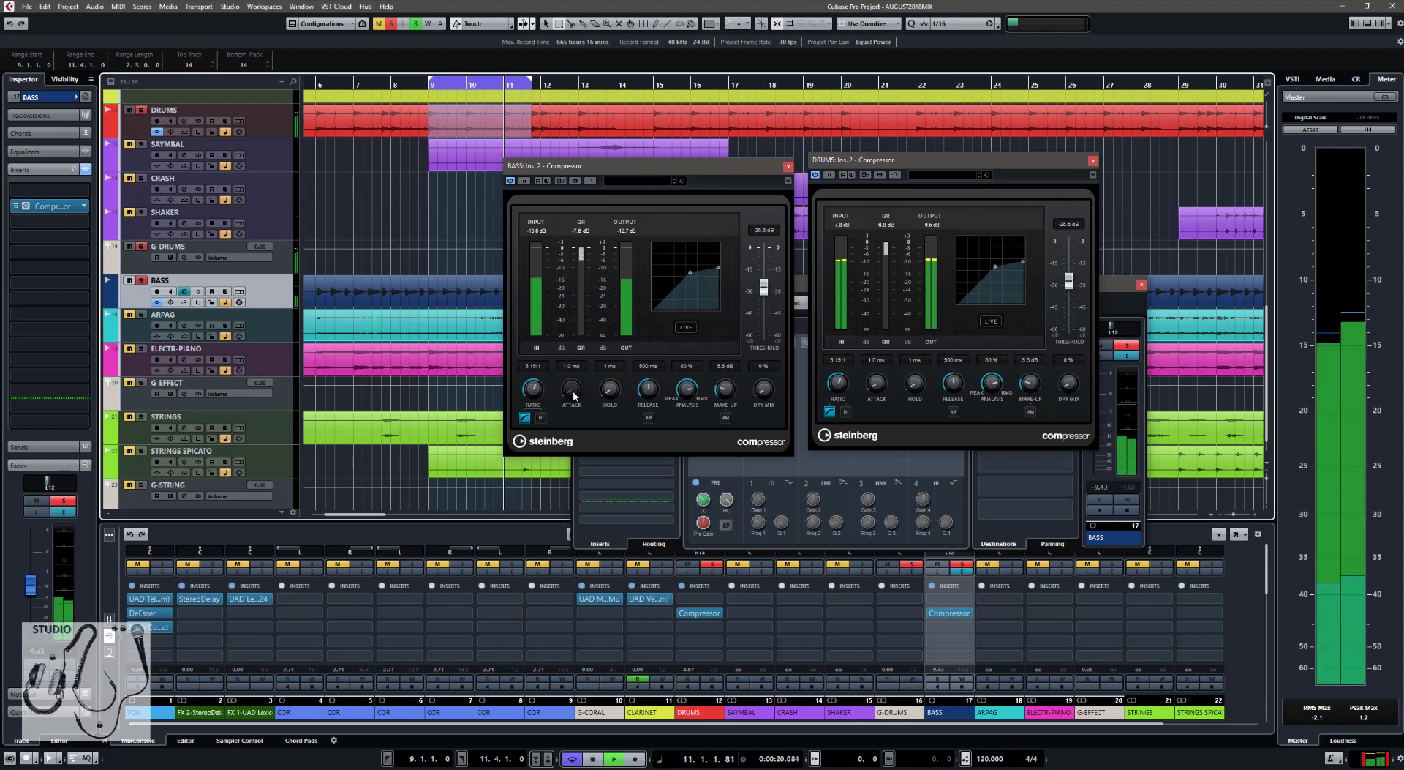
{"action": "left_click_drag", "start_coordinate": [646, 397], "coordinate": [663, 301]}
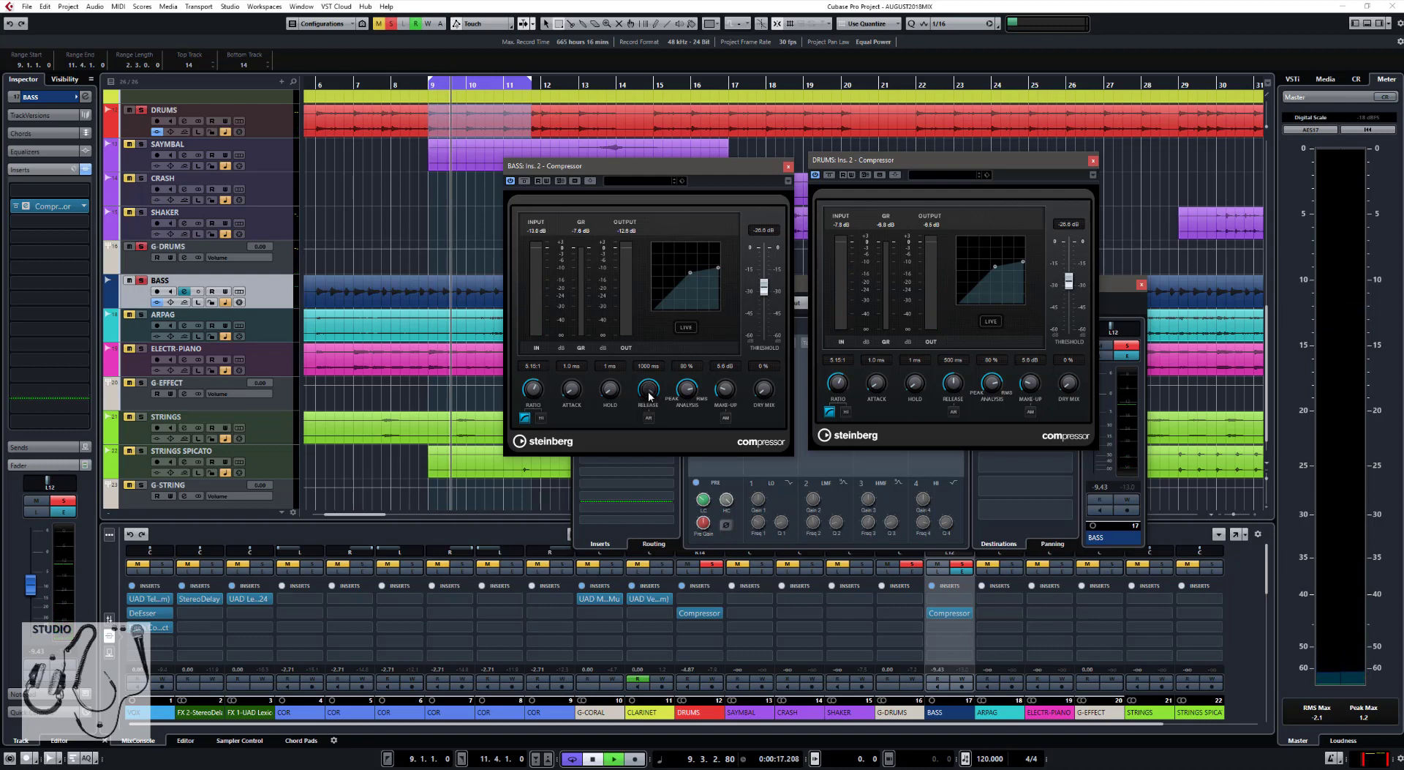
{"action": "key", "text": "space"}
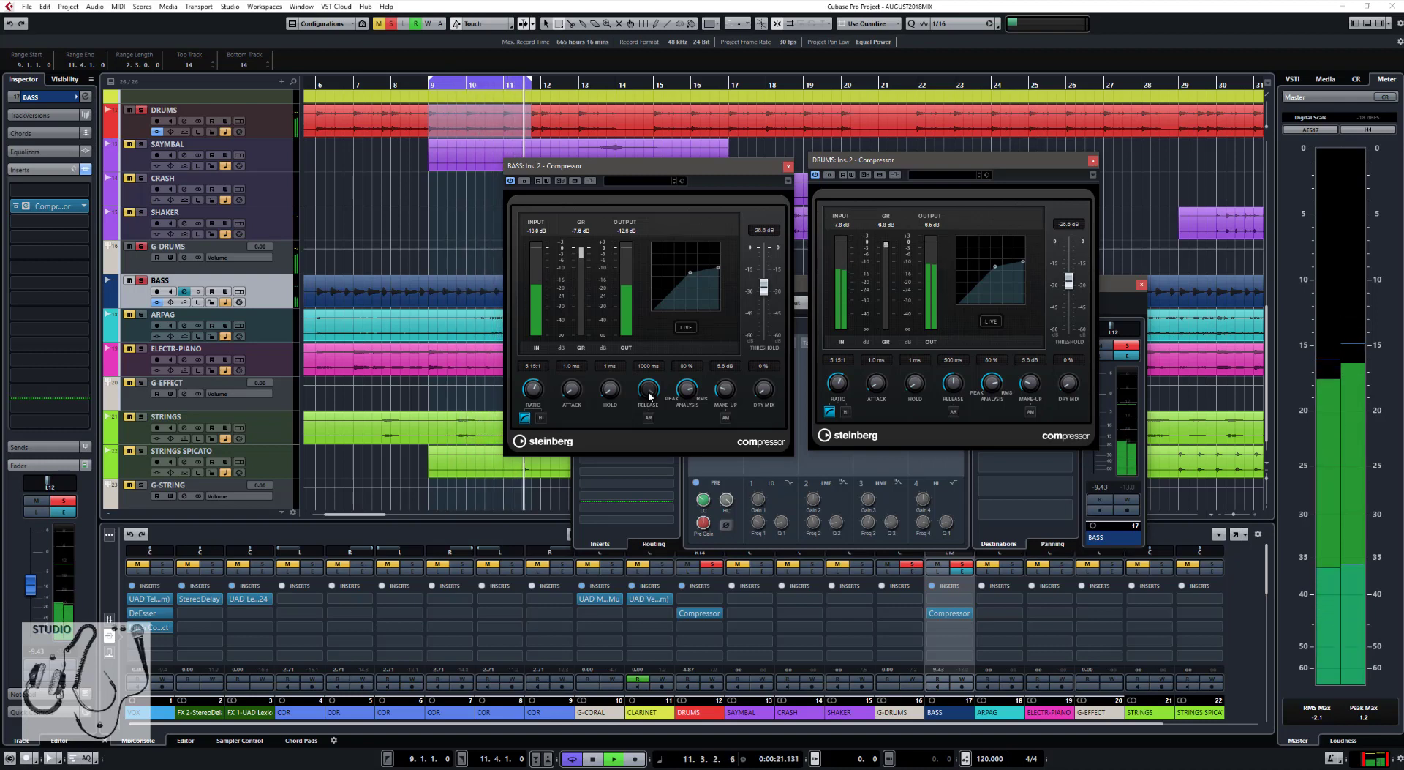
{"action": "left_click_drag", "start_coordinate": [649, 393], "coordinate": [551, 515]}
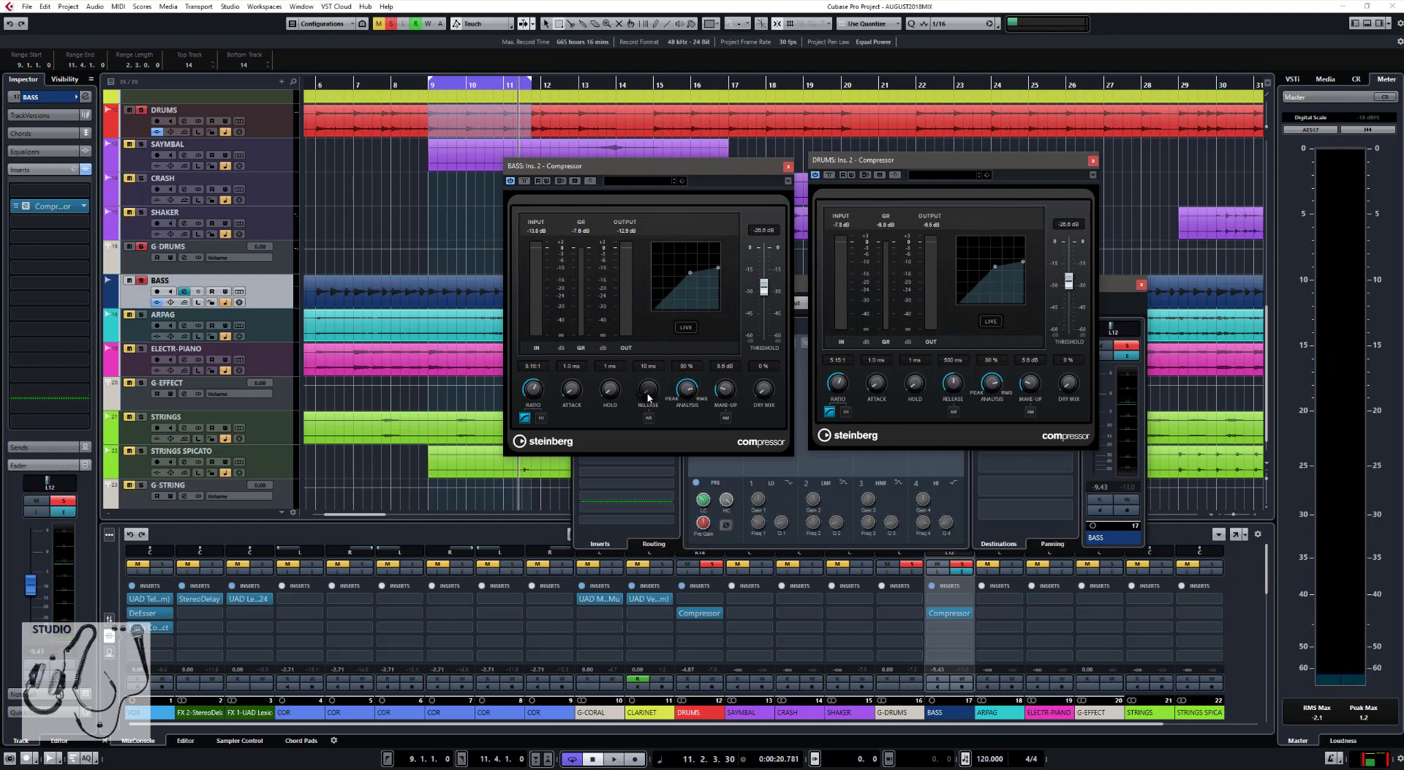
{"action": "key", "text": "space"}
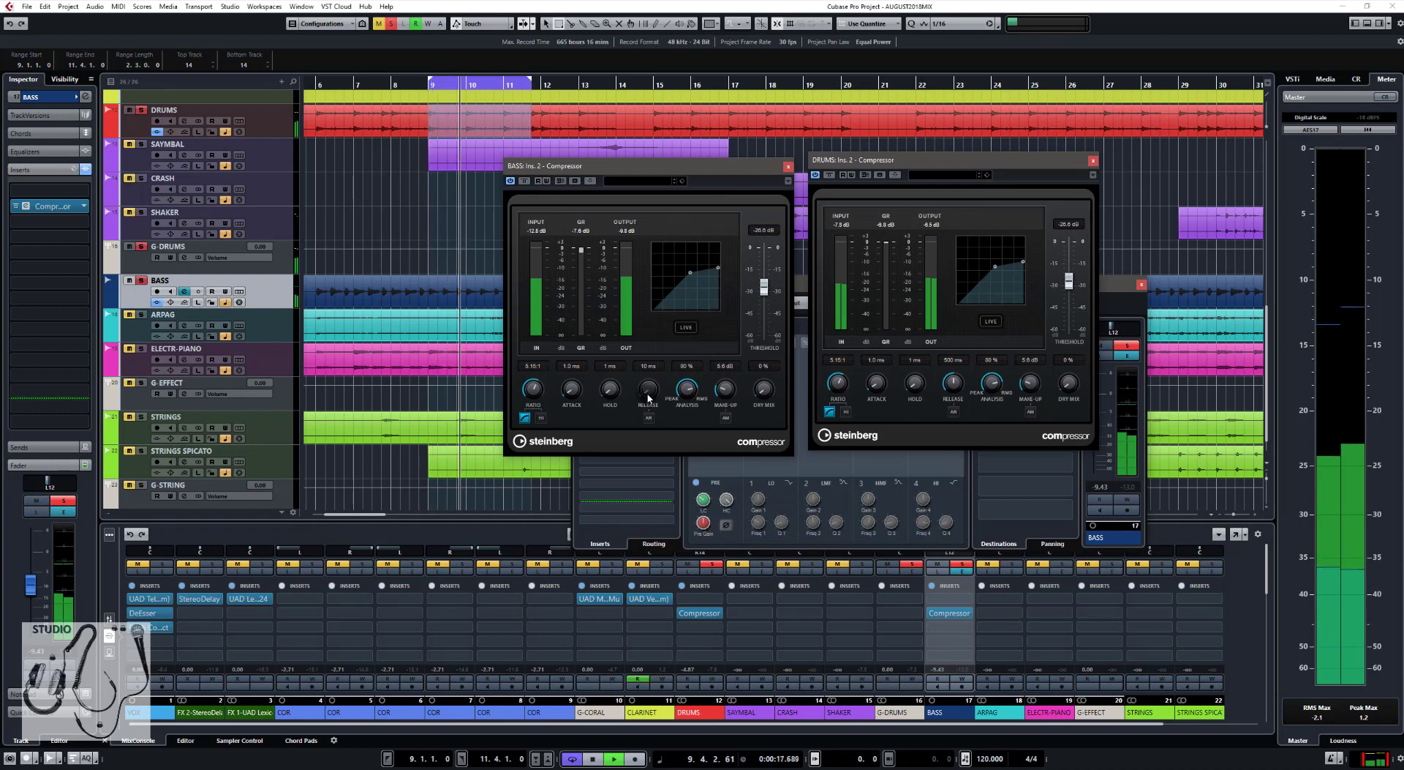
{"action": "key", "text": "space"}
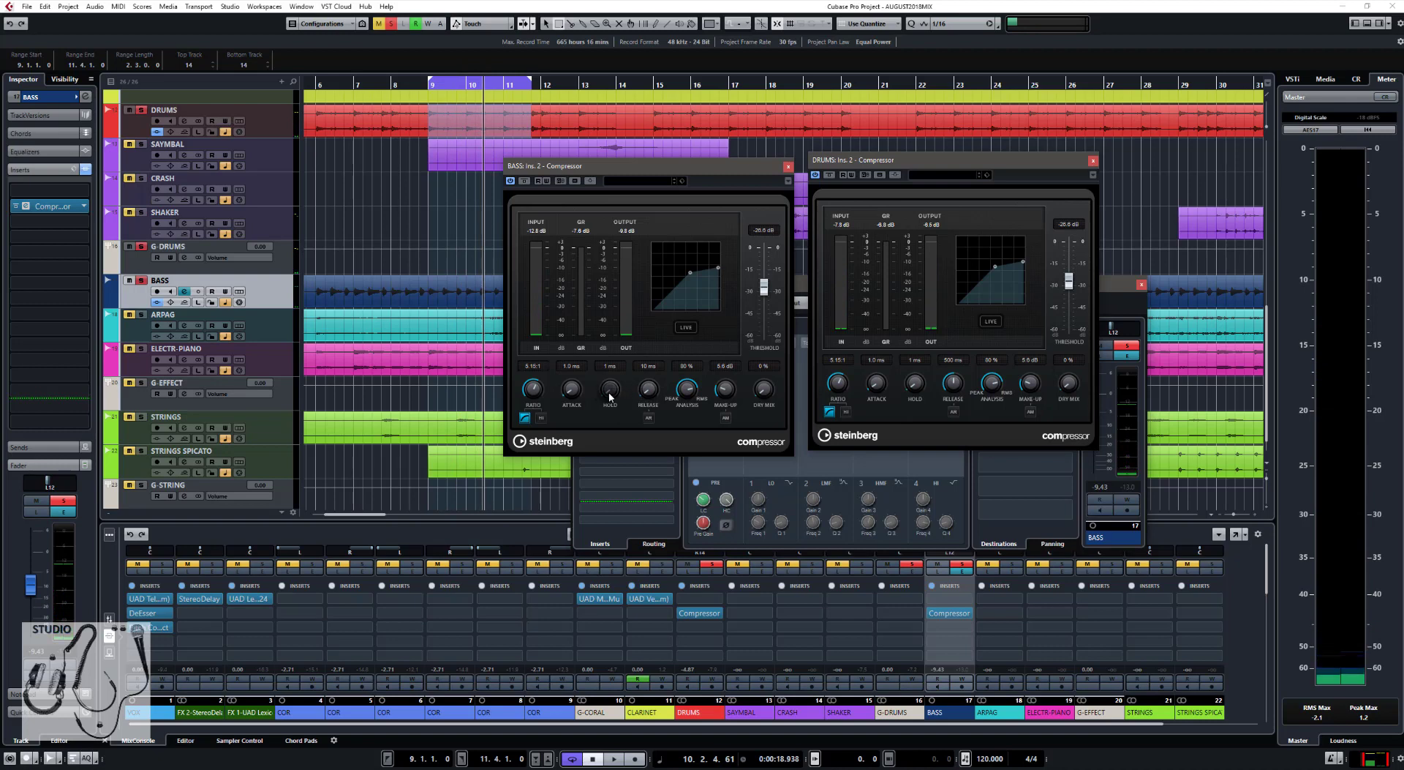
{"action": "key", "text": "space"}
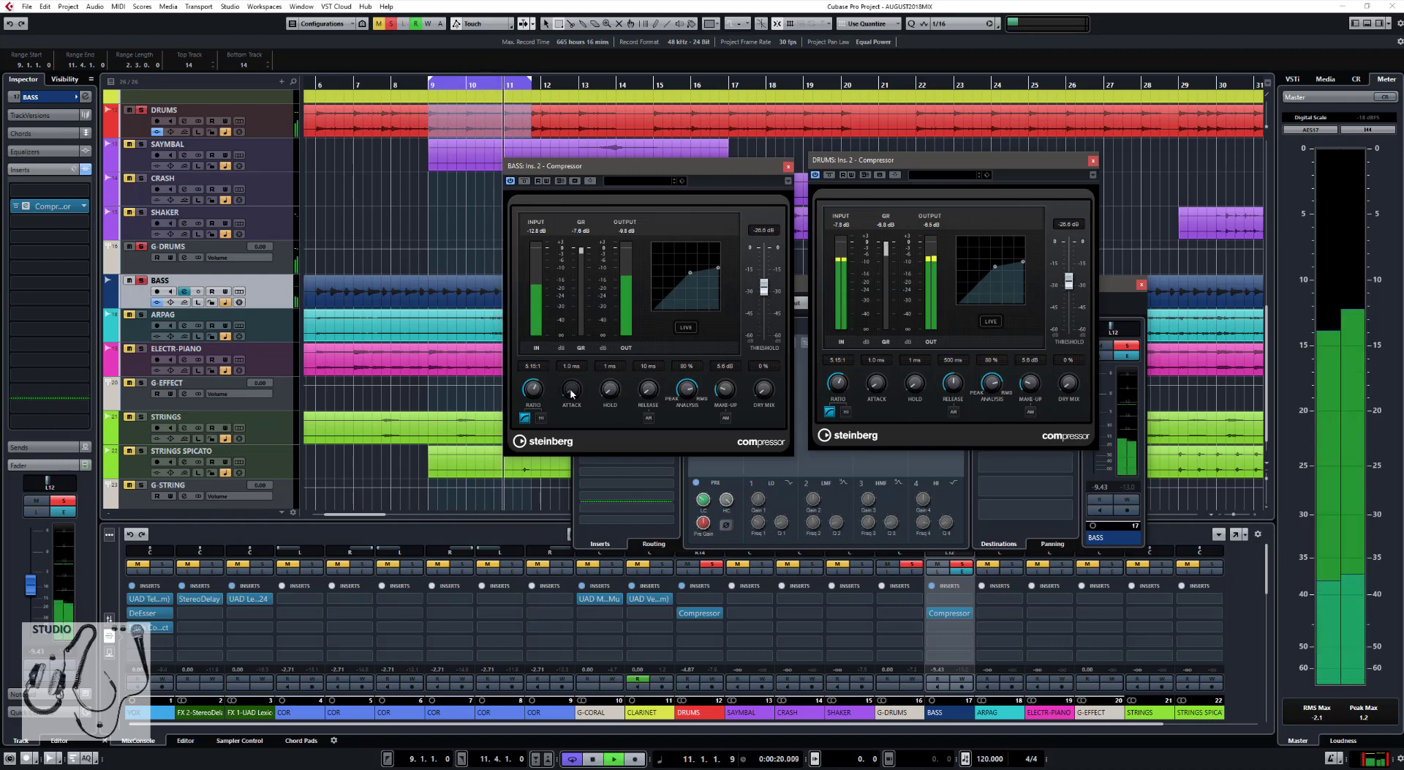
Audition the BASS compressor's attack at about 22 ms and 0.1 ms, and settle on a value between 10 and 20 ms.
{"action": "left_click_drag", "start_coordinate": [571, 393], "coordinate": [572, 371]}
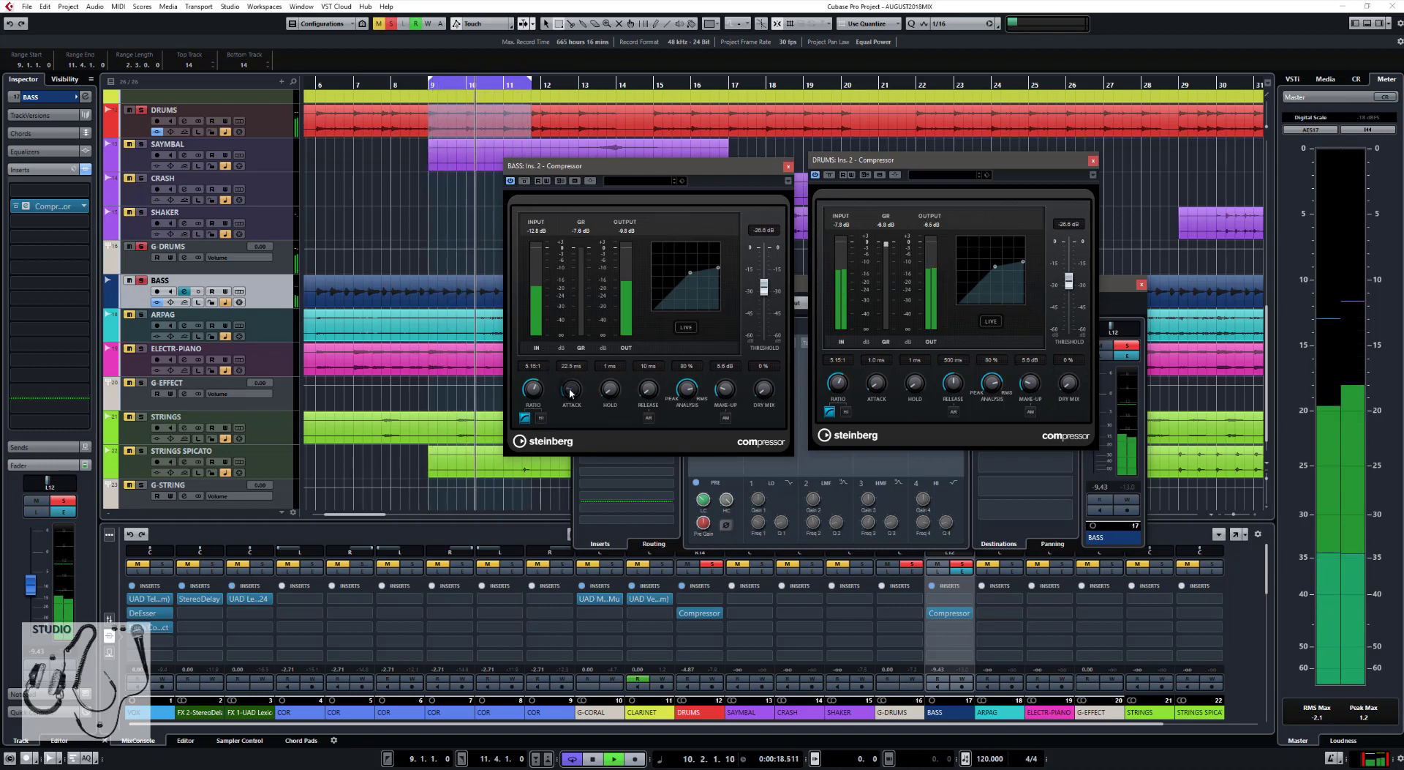
{"action": "left_click_drag", "start_coordinate": [570, 393], "coordinate": [548, 442]}
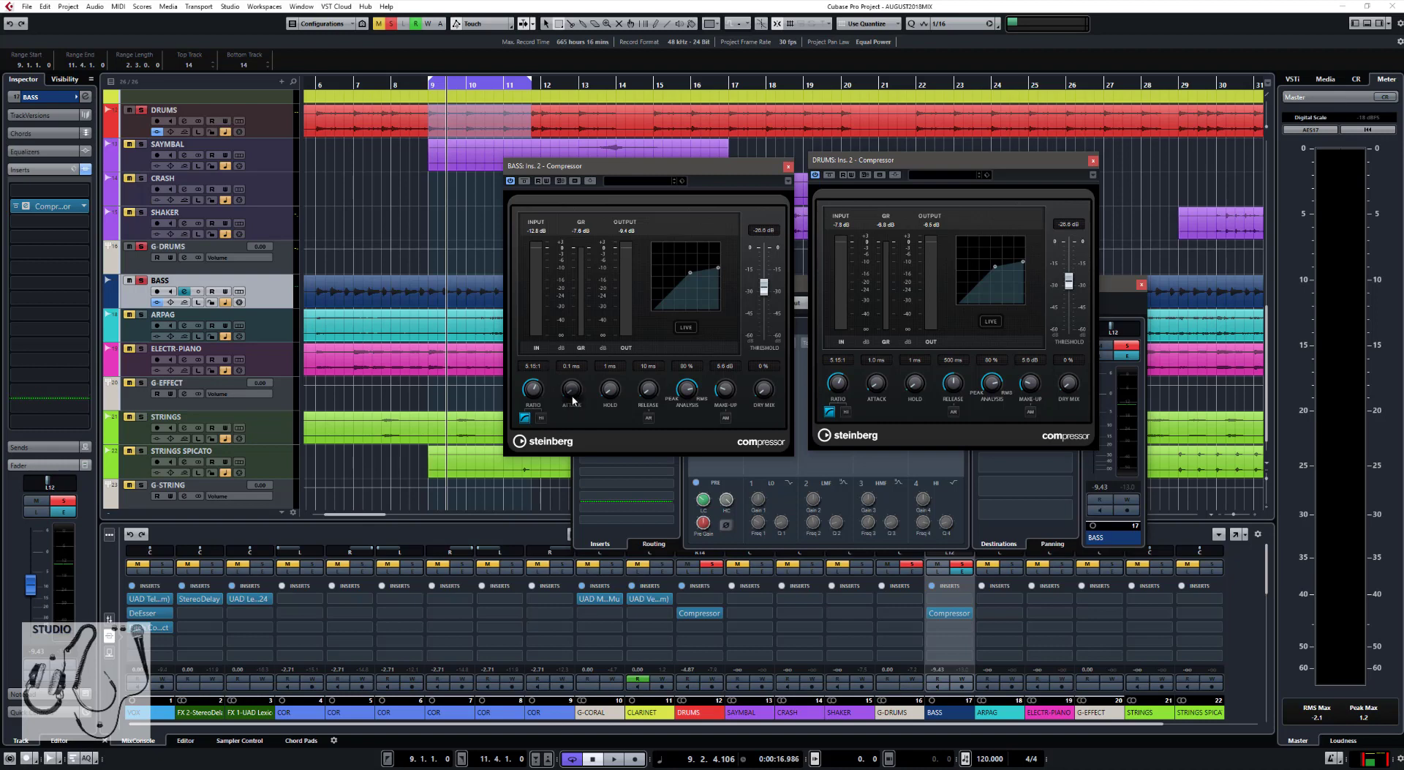
{"action": "key", "text": "space"}
{"action": "left_click_drag", "start_coordinate": [573, 400], "coordinate": [572, 377]}
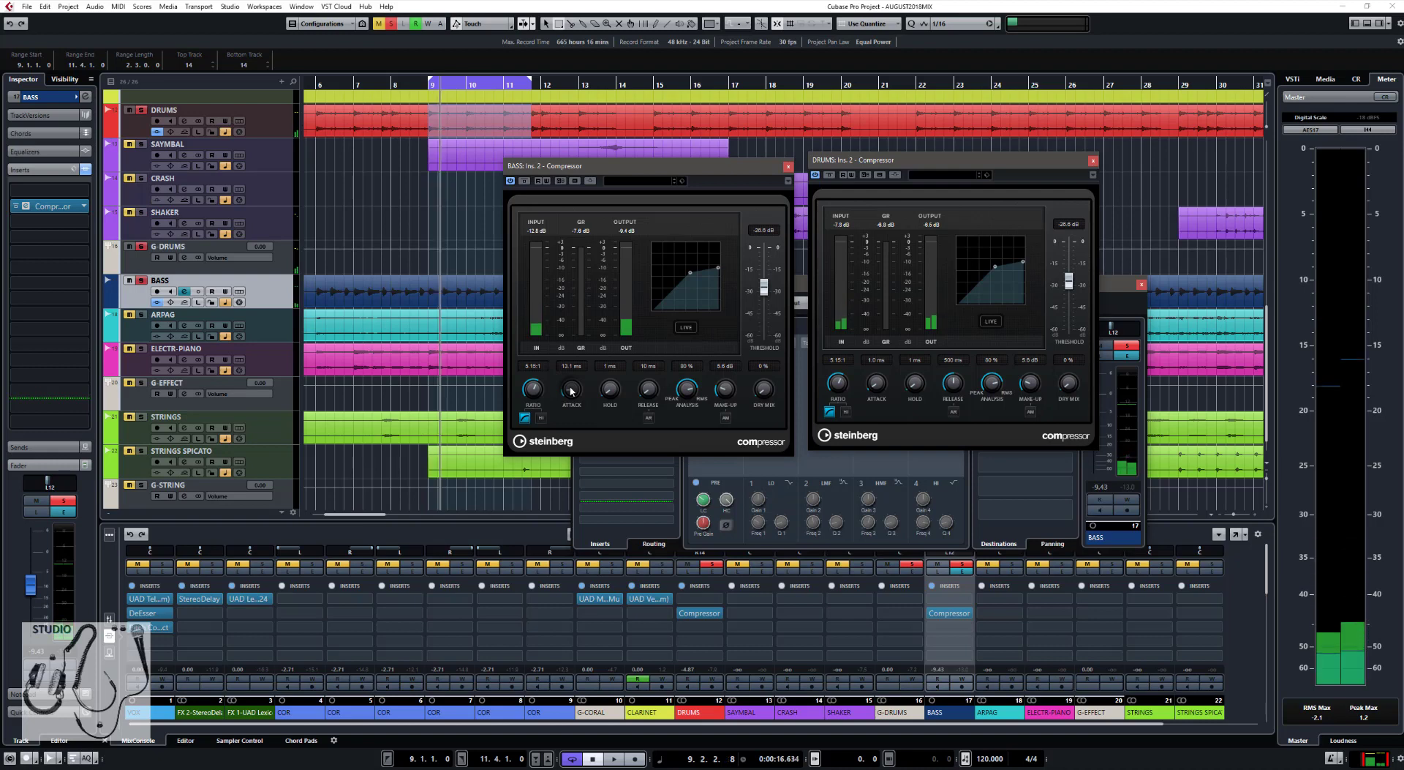
{"action": "left_click_drag", "start_coordinate": [572, 391], "coordinate": [573, 403]}
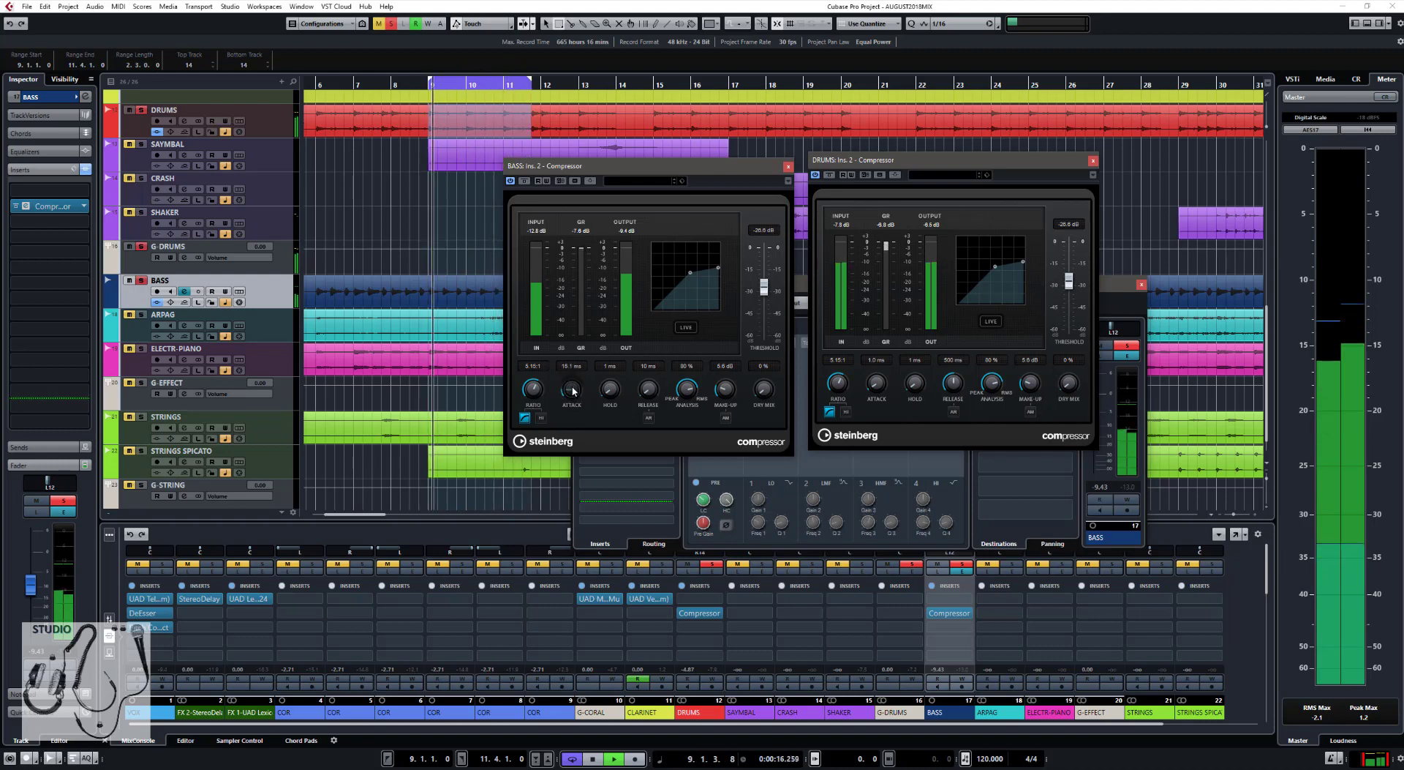
{"action": "left_click_drag", "start_coordinate": [573, 396], "coordinate": [571, 391]}
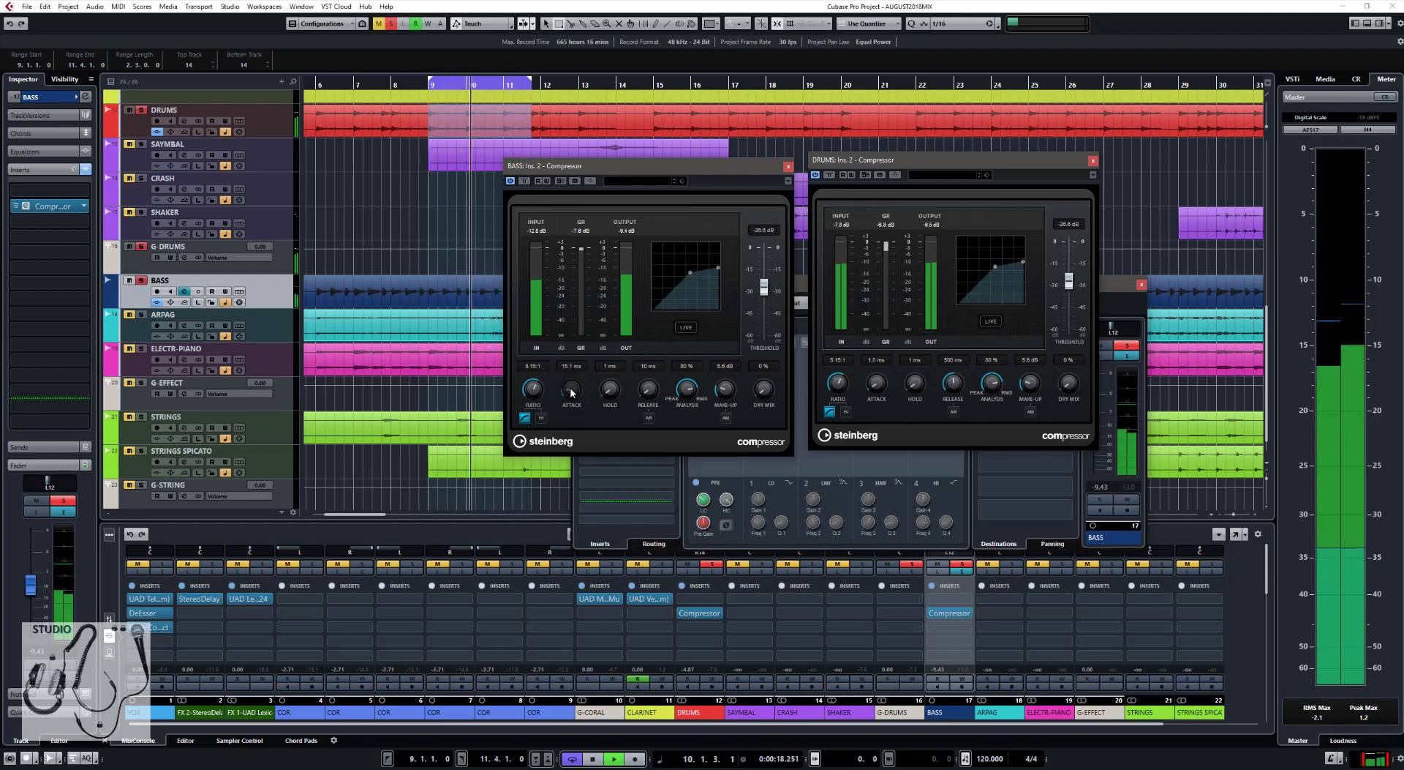
{"action": "key", "text": "space"}
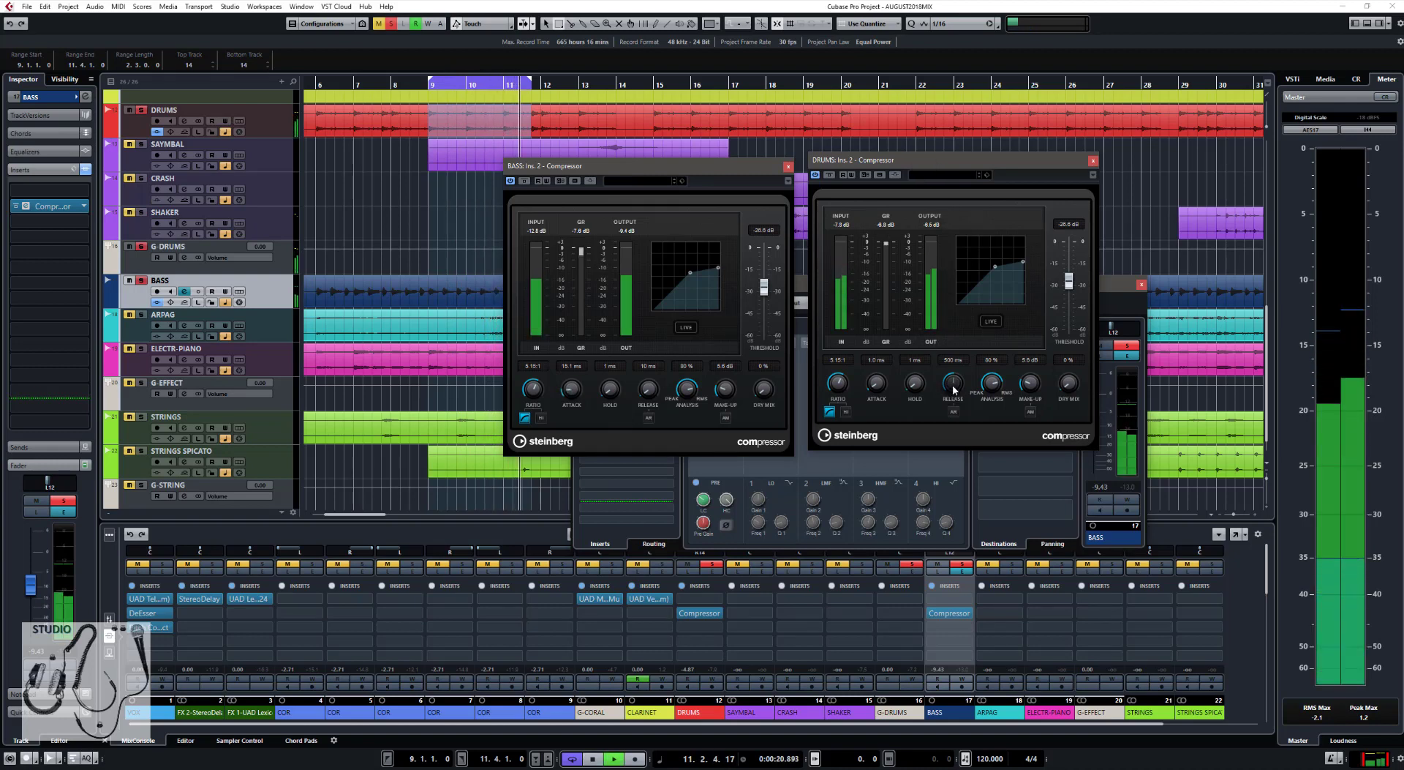
Set the DRUMS compressor's release to 1000 ms and its attack to about 23 ms while listening to the loop.
{"action": "left_click_drag", "start_coordinate": [953, 390], "coordinate": [982, 315]}
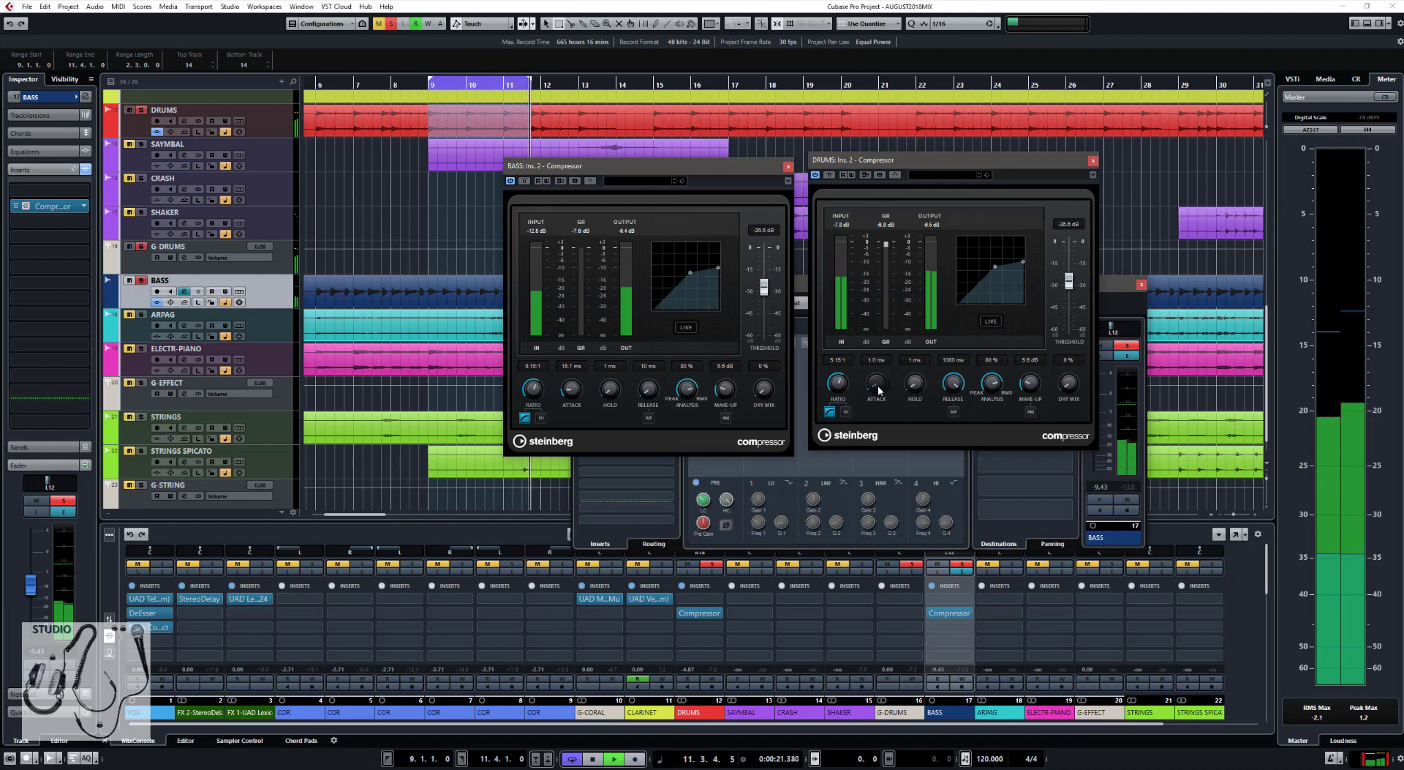
{"action": "left_click_drag", "start_coordinate": [876, 385], "coordinate": [876, 364]}
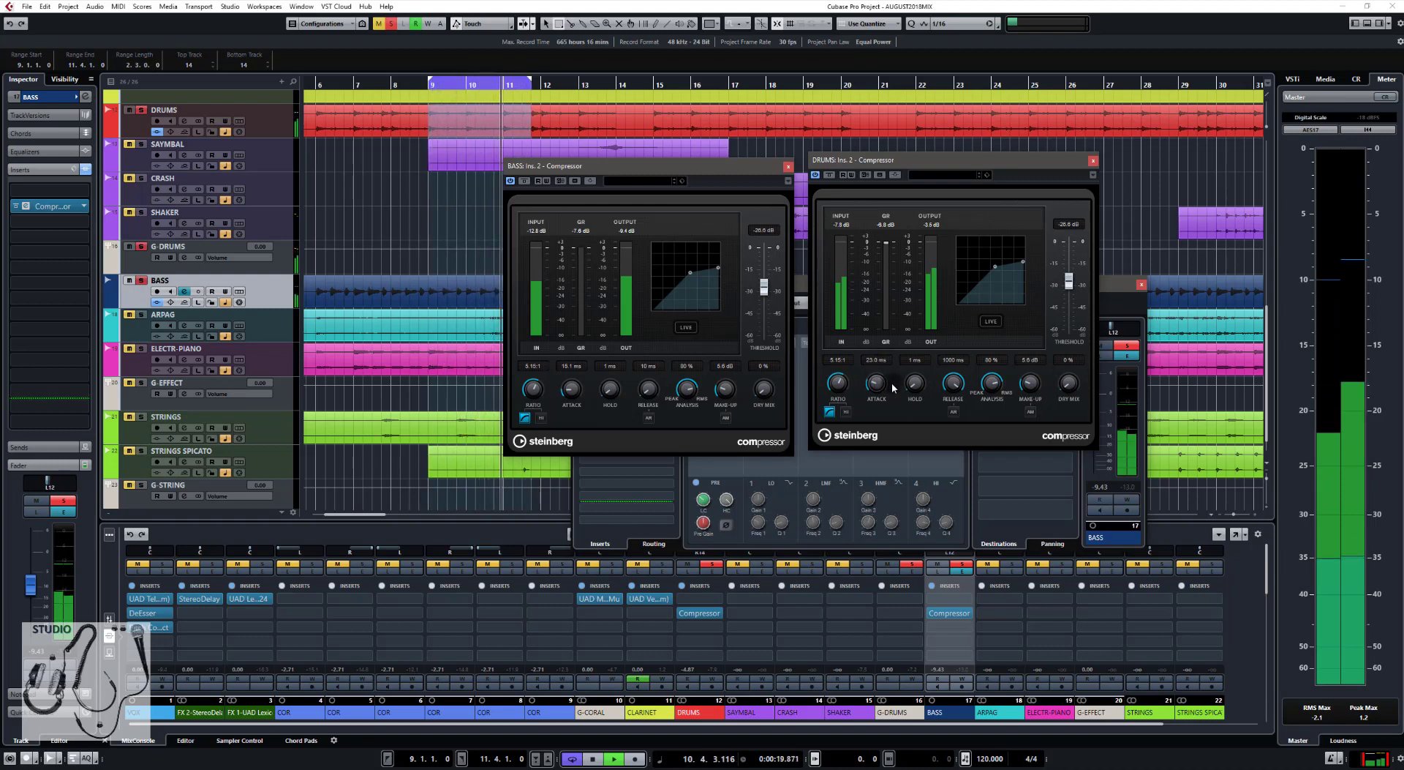
{"action": "key", "text": "space"}
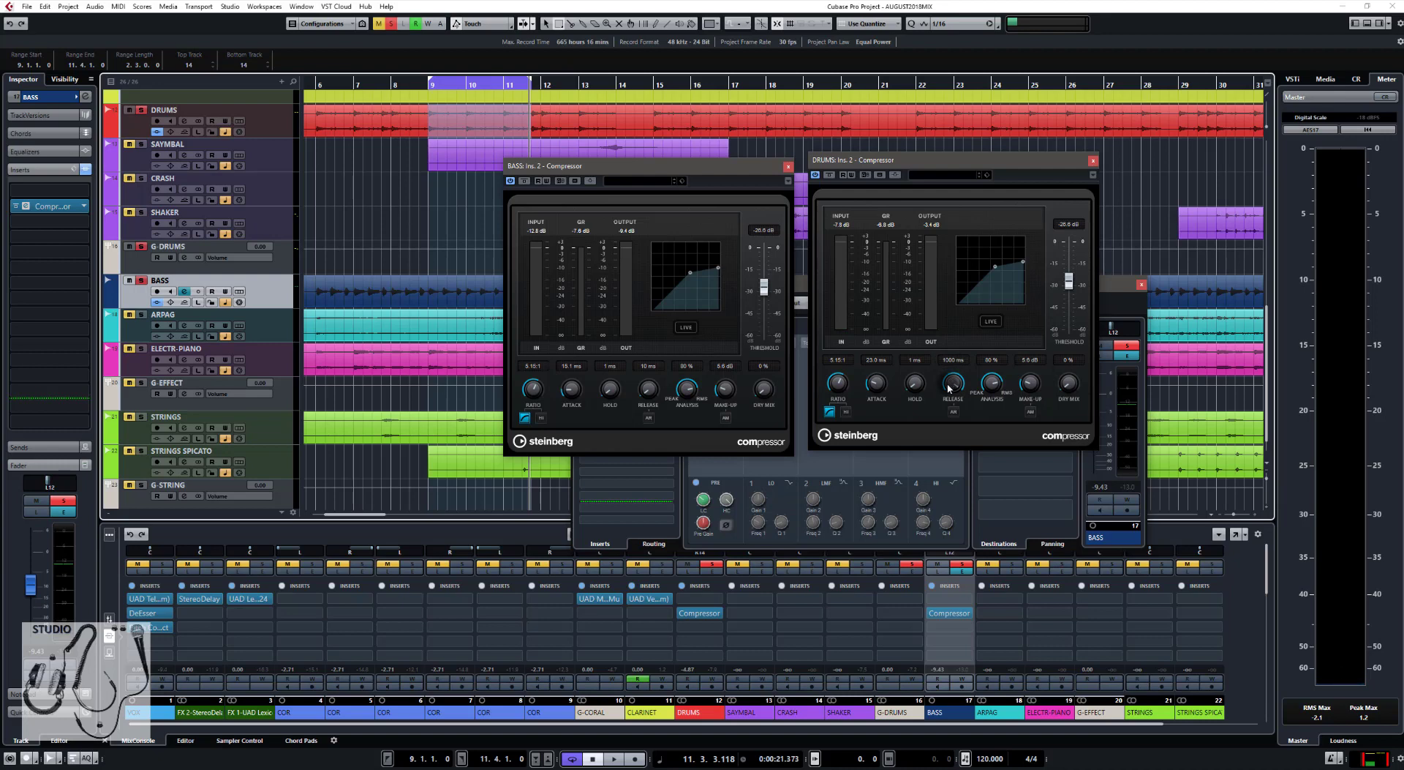
{"action": "key", "text": "space"}
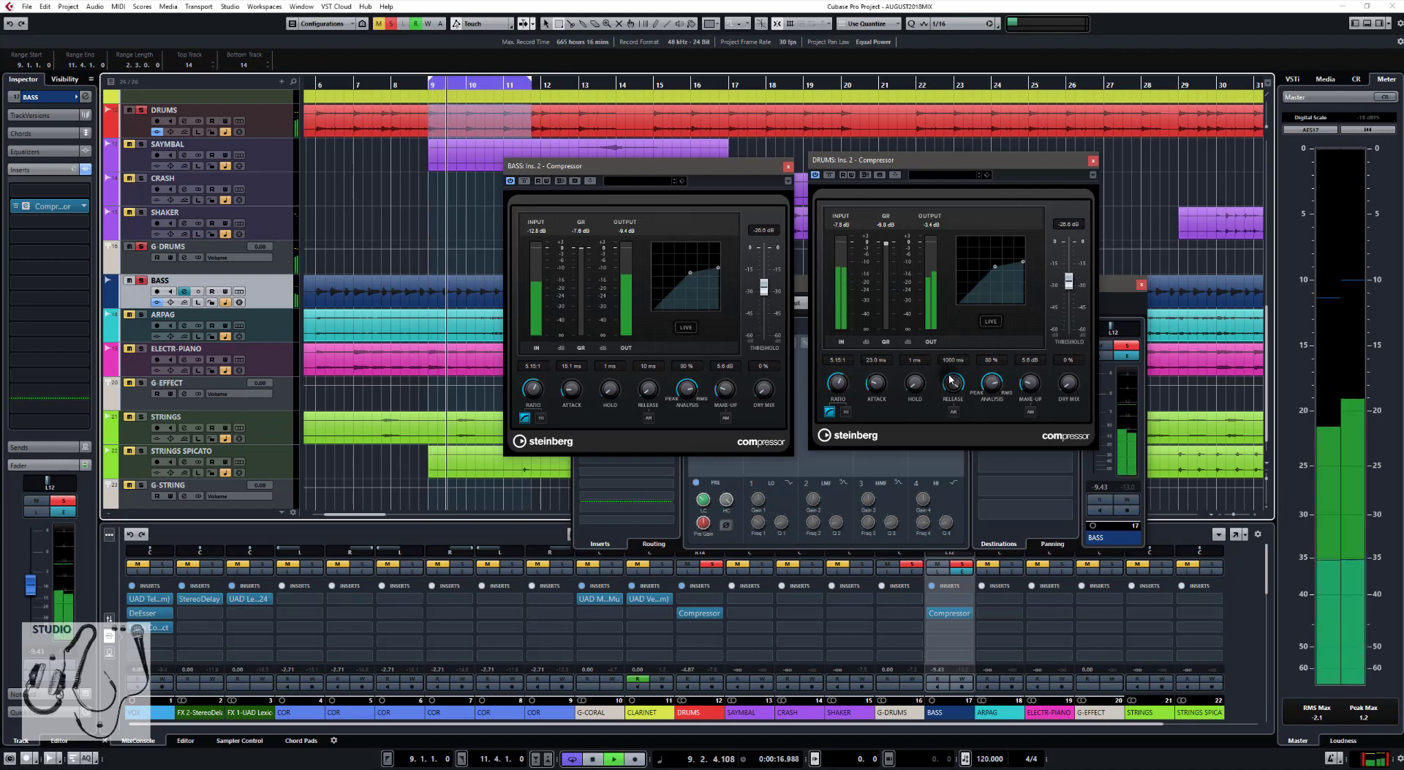
Compare the loop with the DRUMS compressor bypassed and active, raise its attack to about 33 ms, and reposition its window.
{"action": "left_click", "coordinate": [828, 177]}
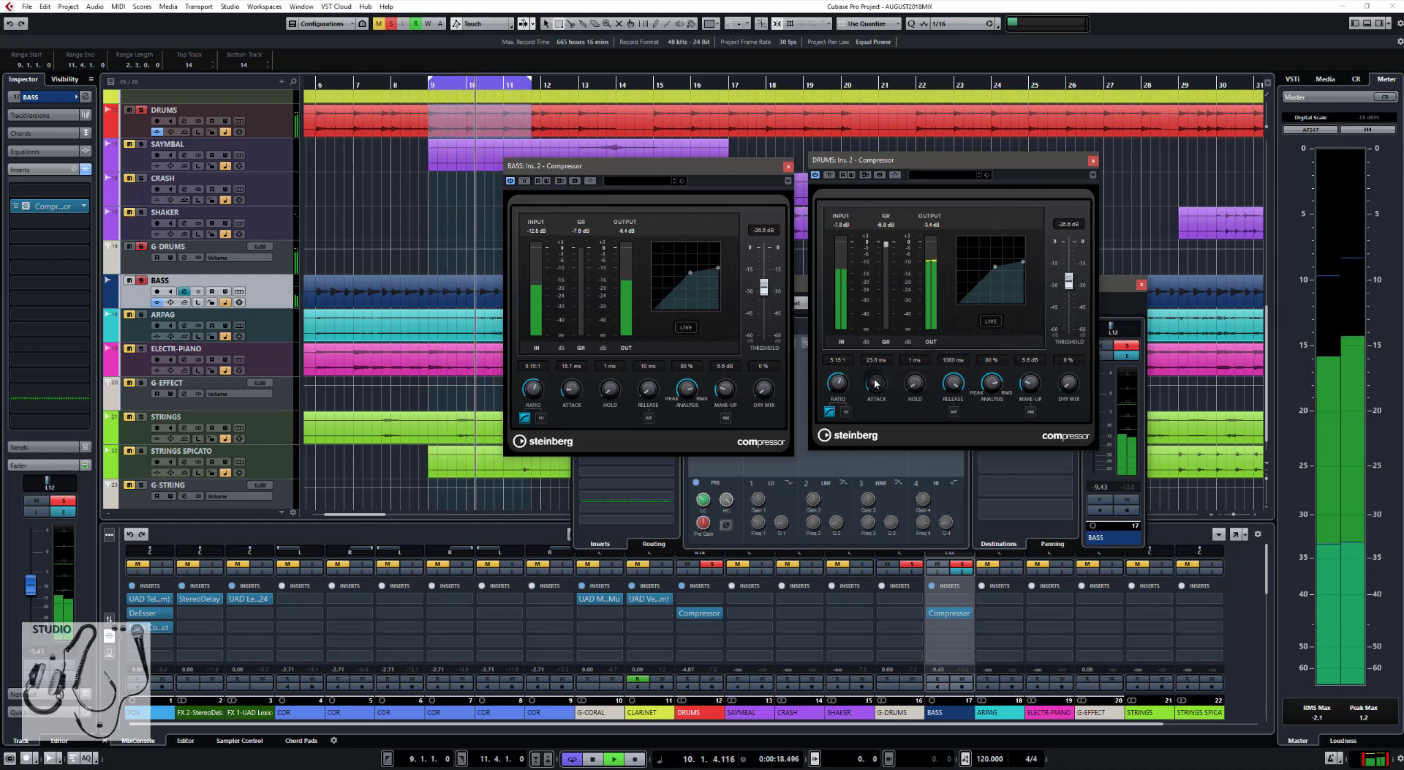
{"action": "left_click_drag", "start_coordinate": [876, 383], "coordinate": [872, 378]}
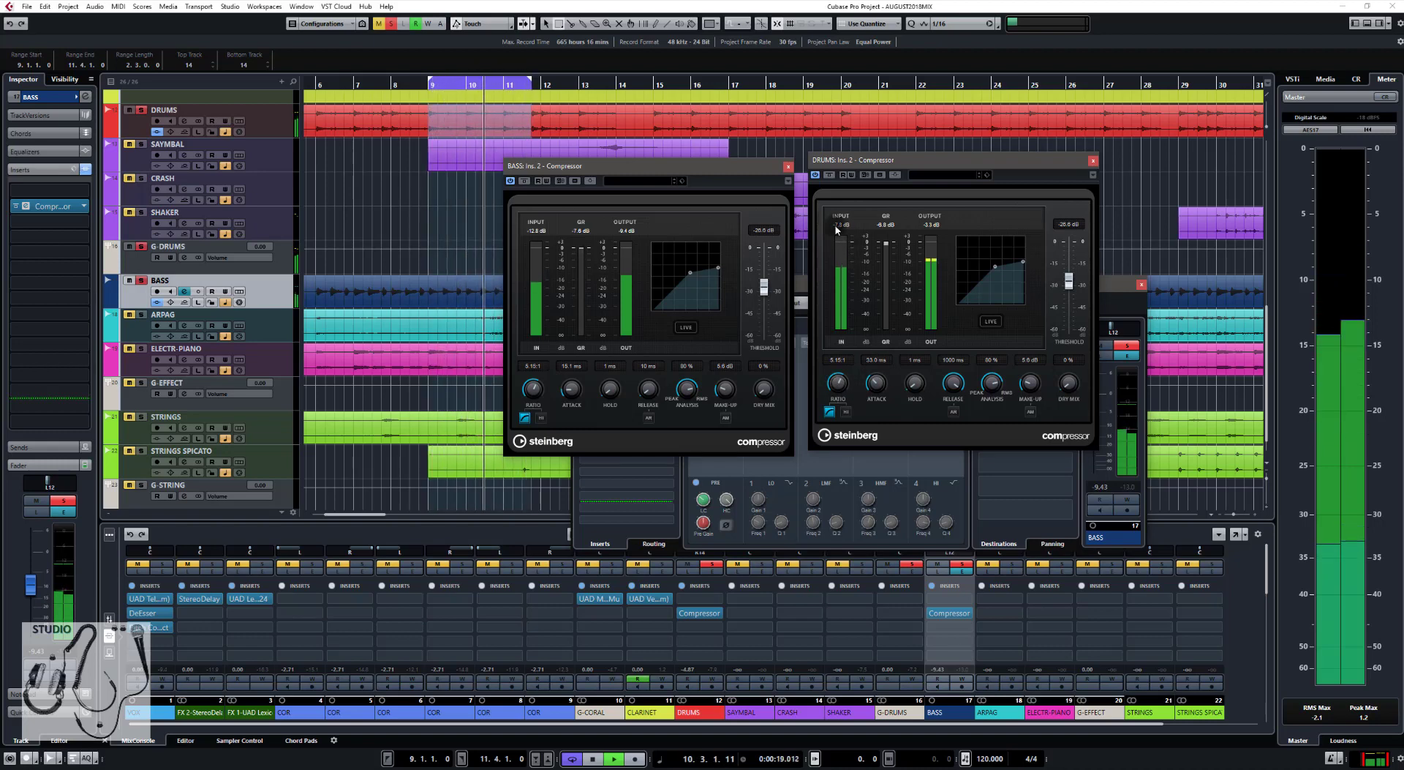
{"action": "left_click_drag", "start_coordinate": [846, 160], "coordinate": [800, 215]}
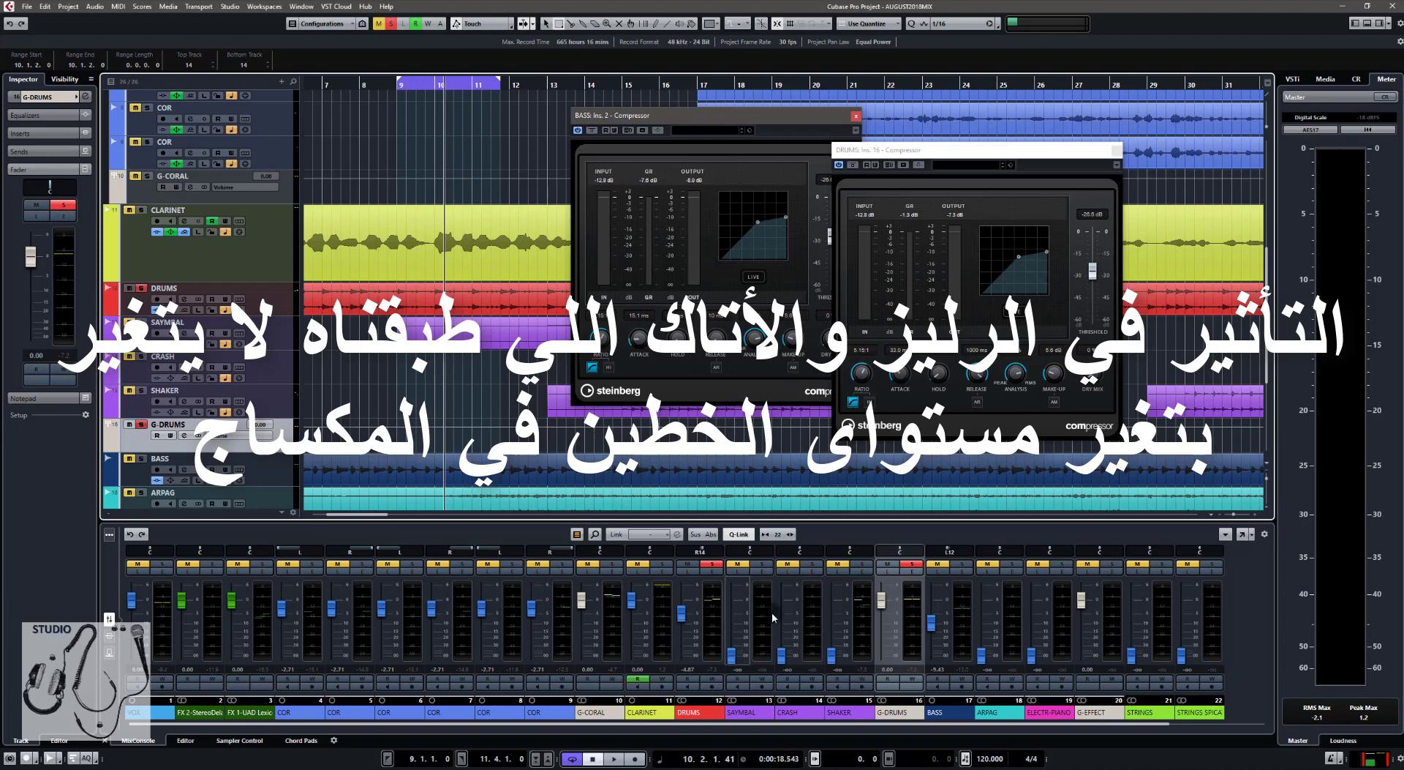
Select the DRUMS channel, bypass the BASS compressor, and play the loop with DRUMS soloed.
{"action": "left_click", "coordinate": [711, 635]}
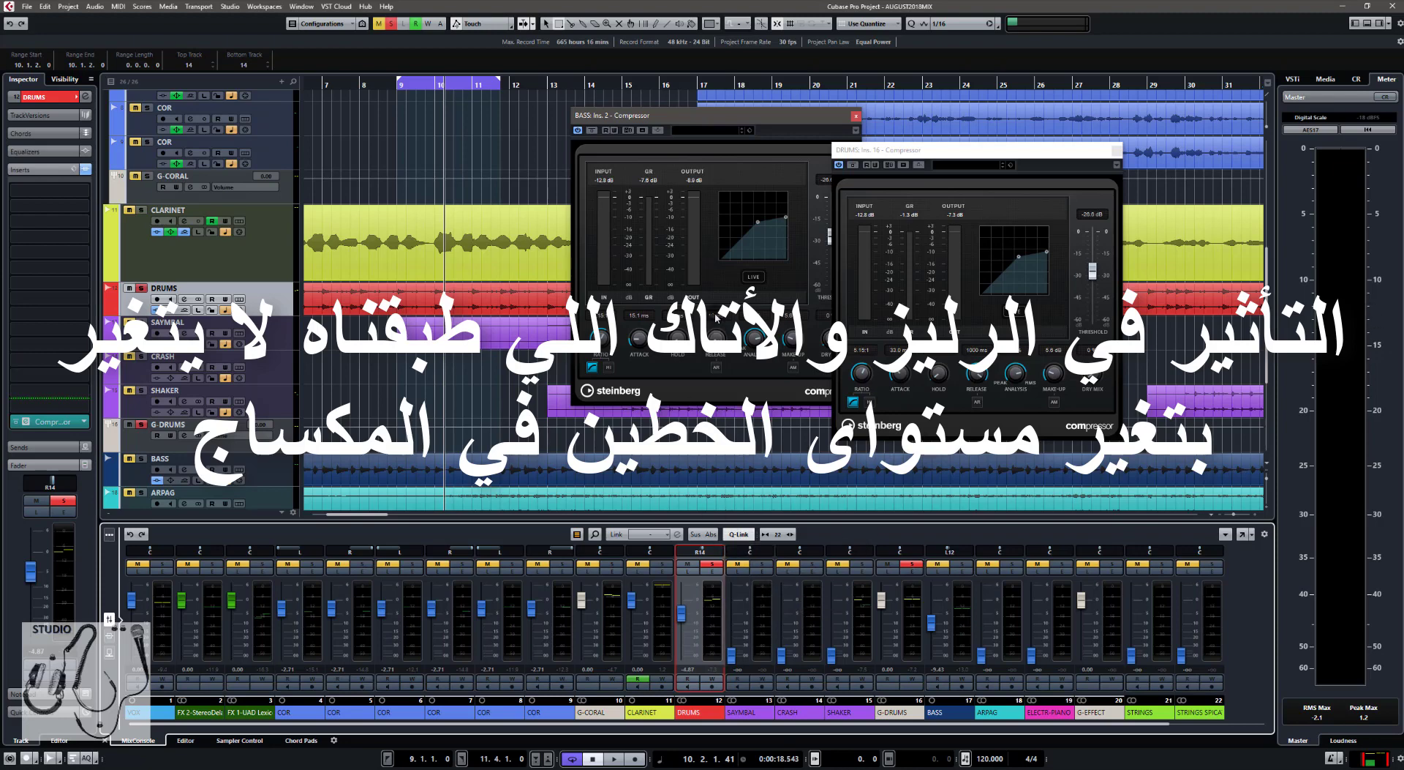
{"action": "left_click", "coordinate": [592, 131]}
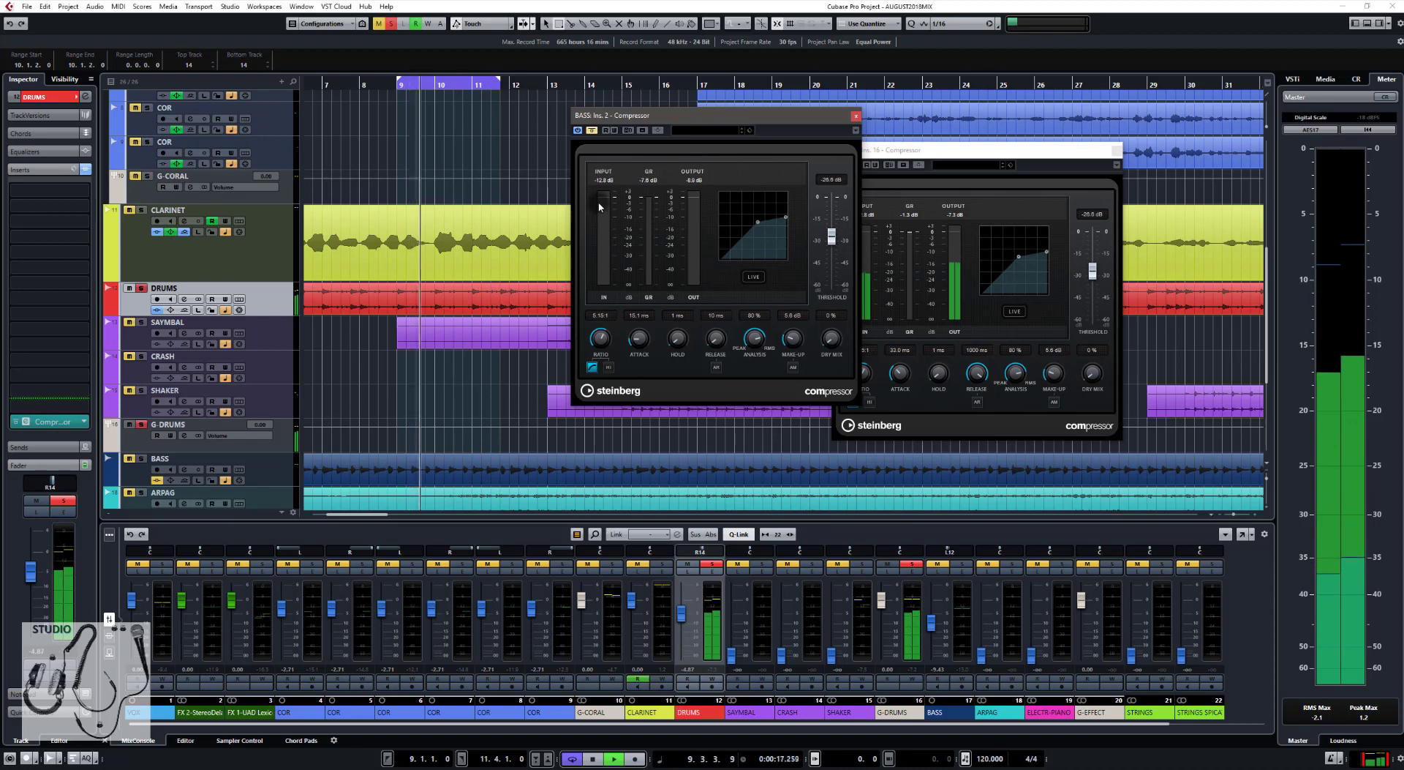
{"action": "key", "text": "space"}
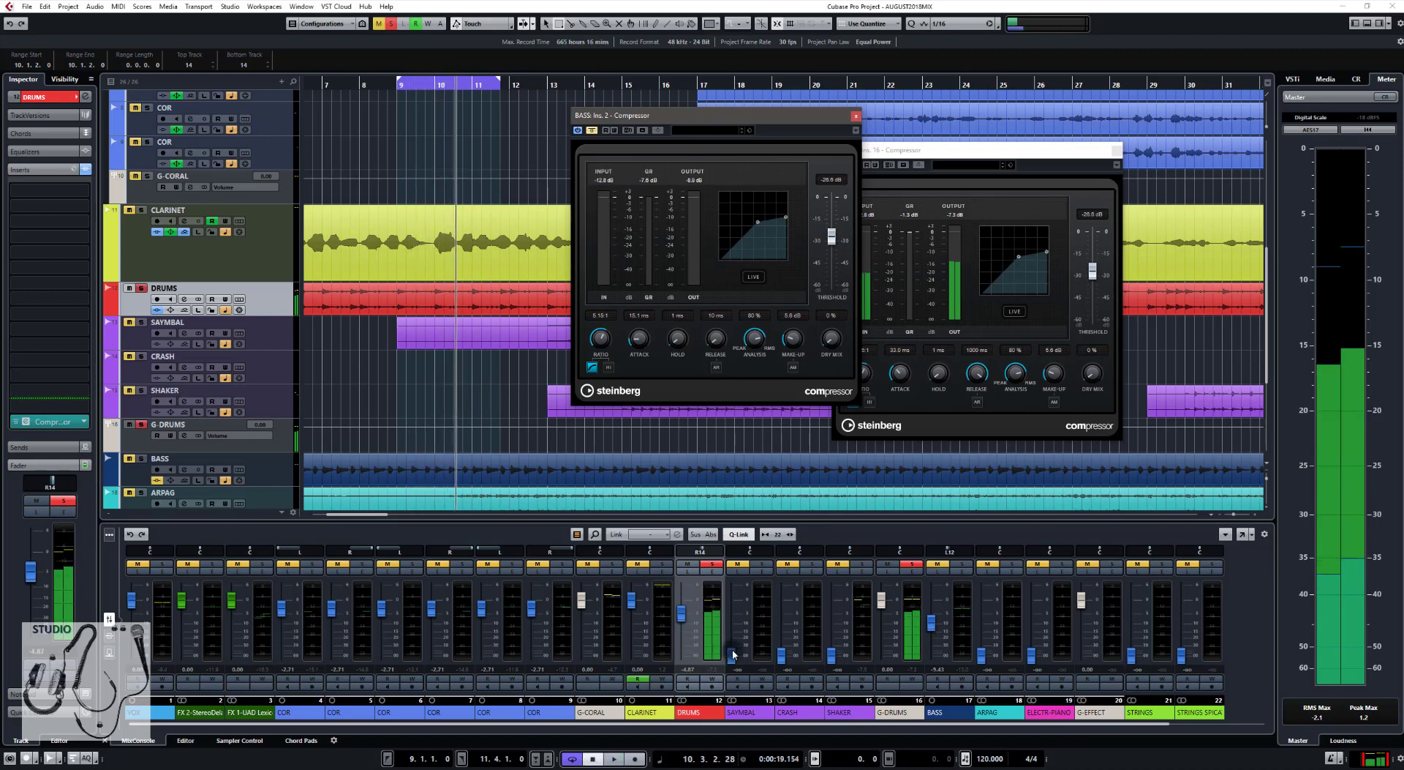
{"action": "left_click", "coordinate": [711, 564]}
{"action": "left_click", "coordinate": [713, 564]}
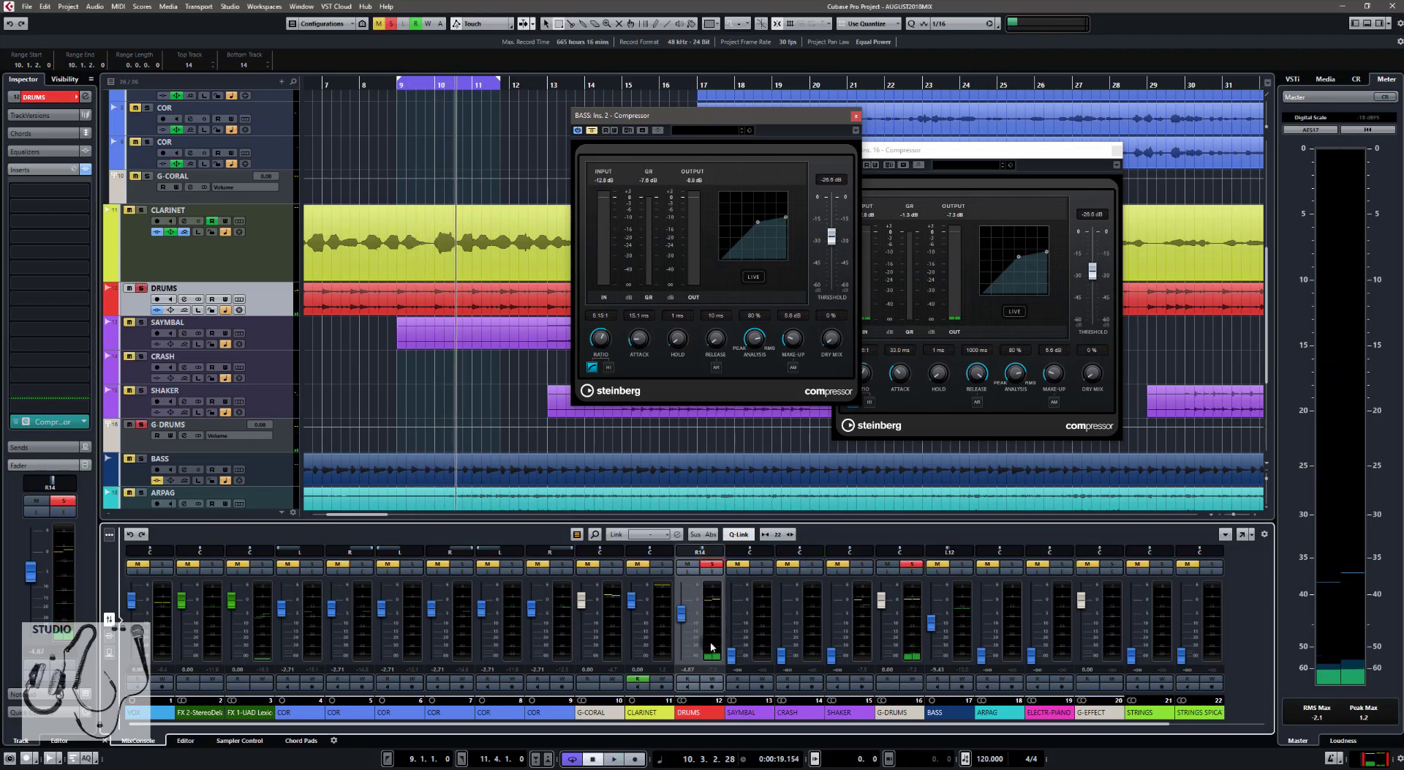
{"action": "key", "text": "space"}
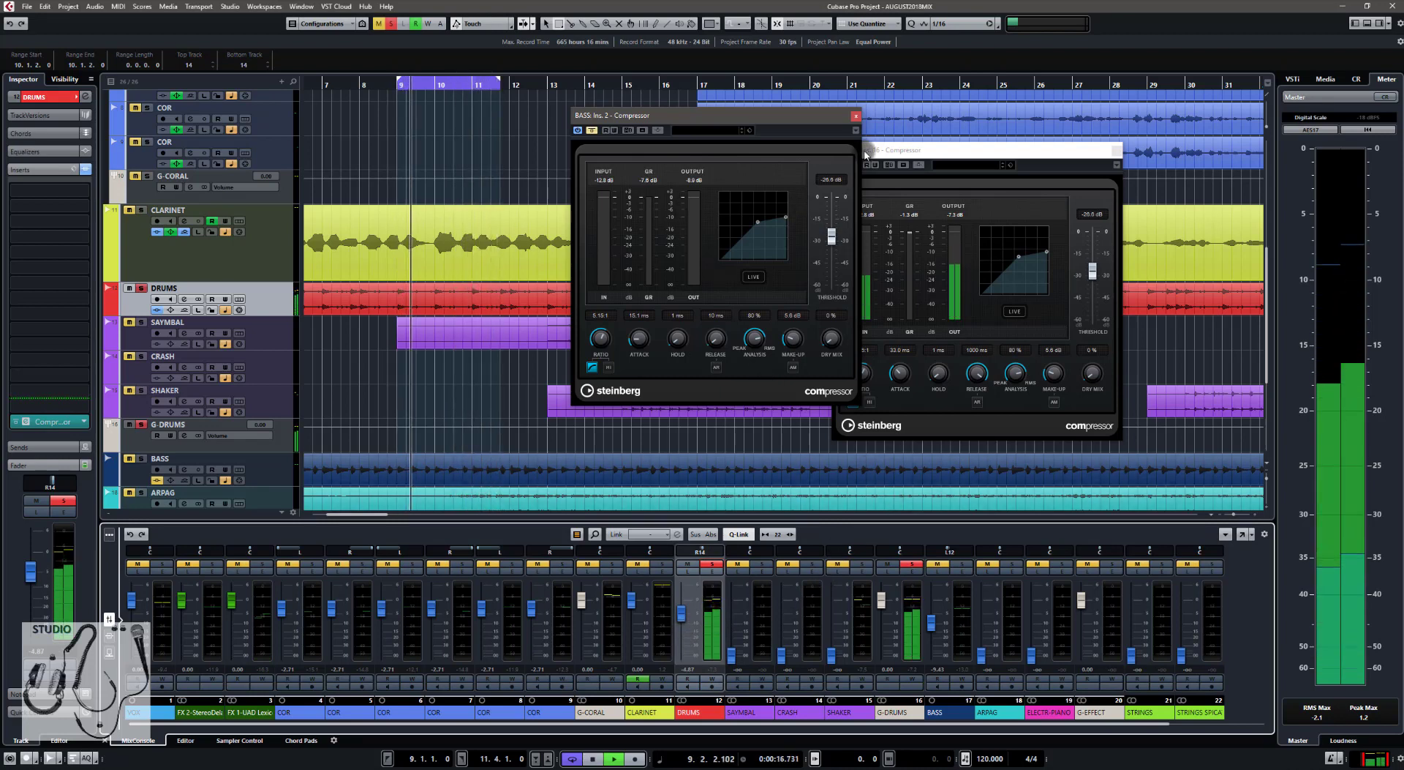
Compare the soloed drums with the DRUMS compressor bypassed and active, and set its make-up gain to 1.1 dB.
{"action": "left_click", "coordinate": [905, 154]}
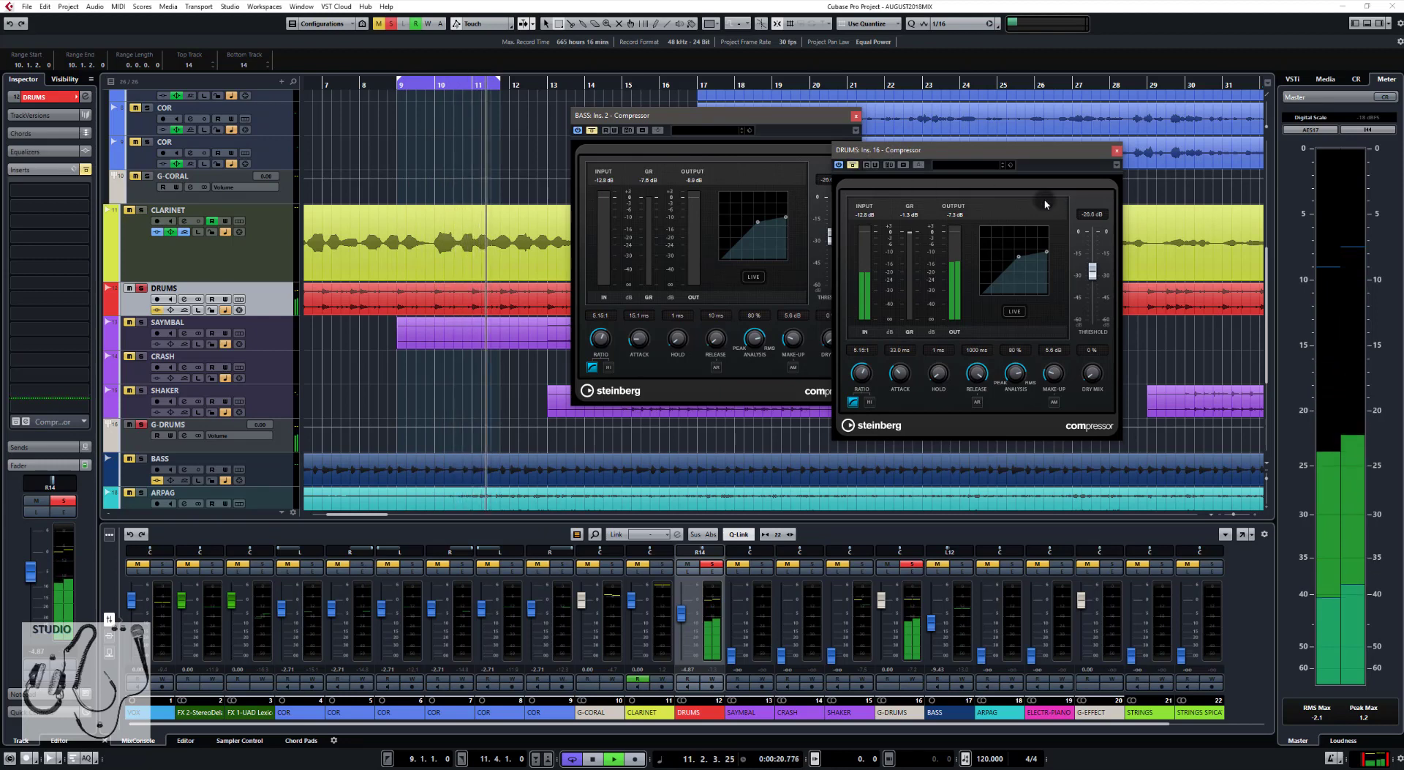
{"action": "key", "text": "space"}
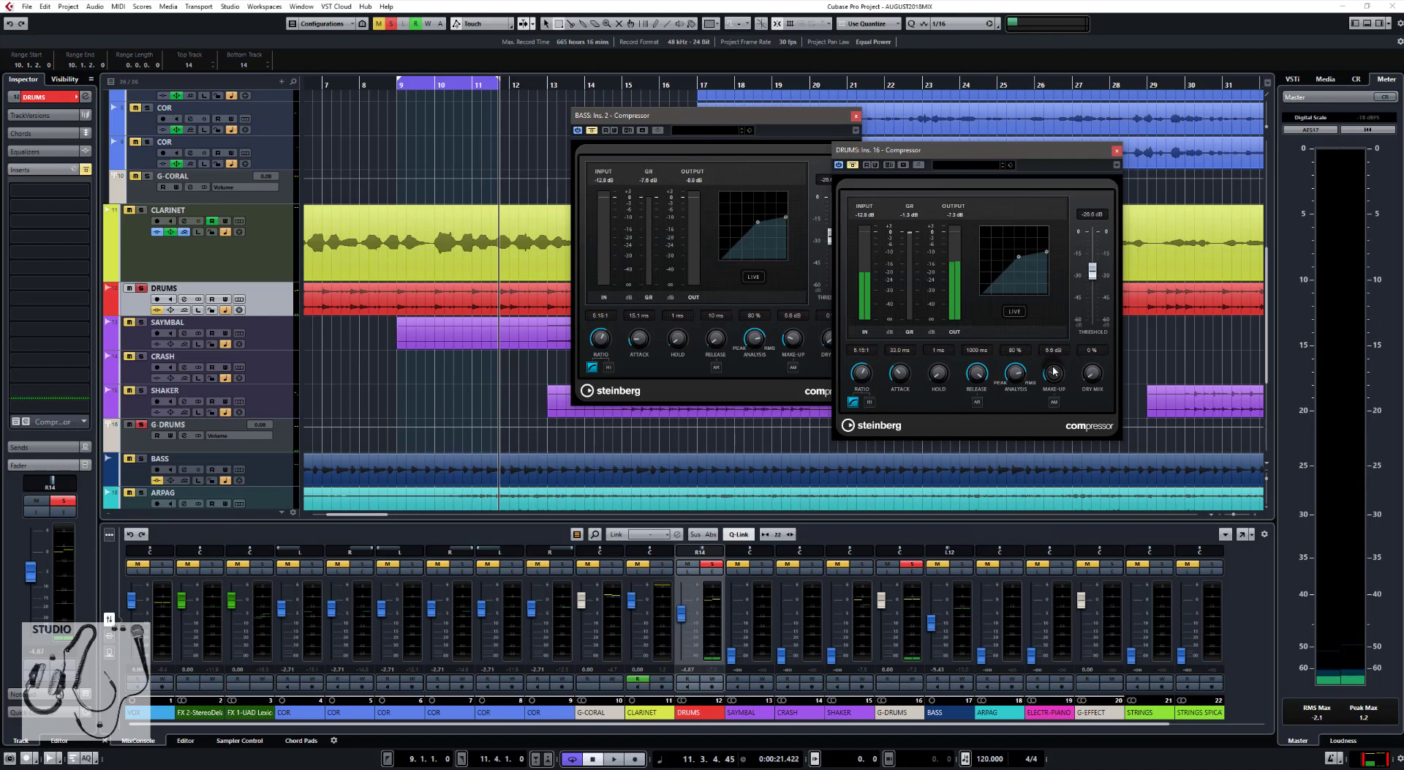
{"action": "key", "text": "space"}
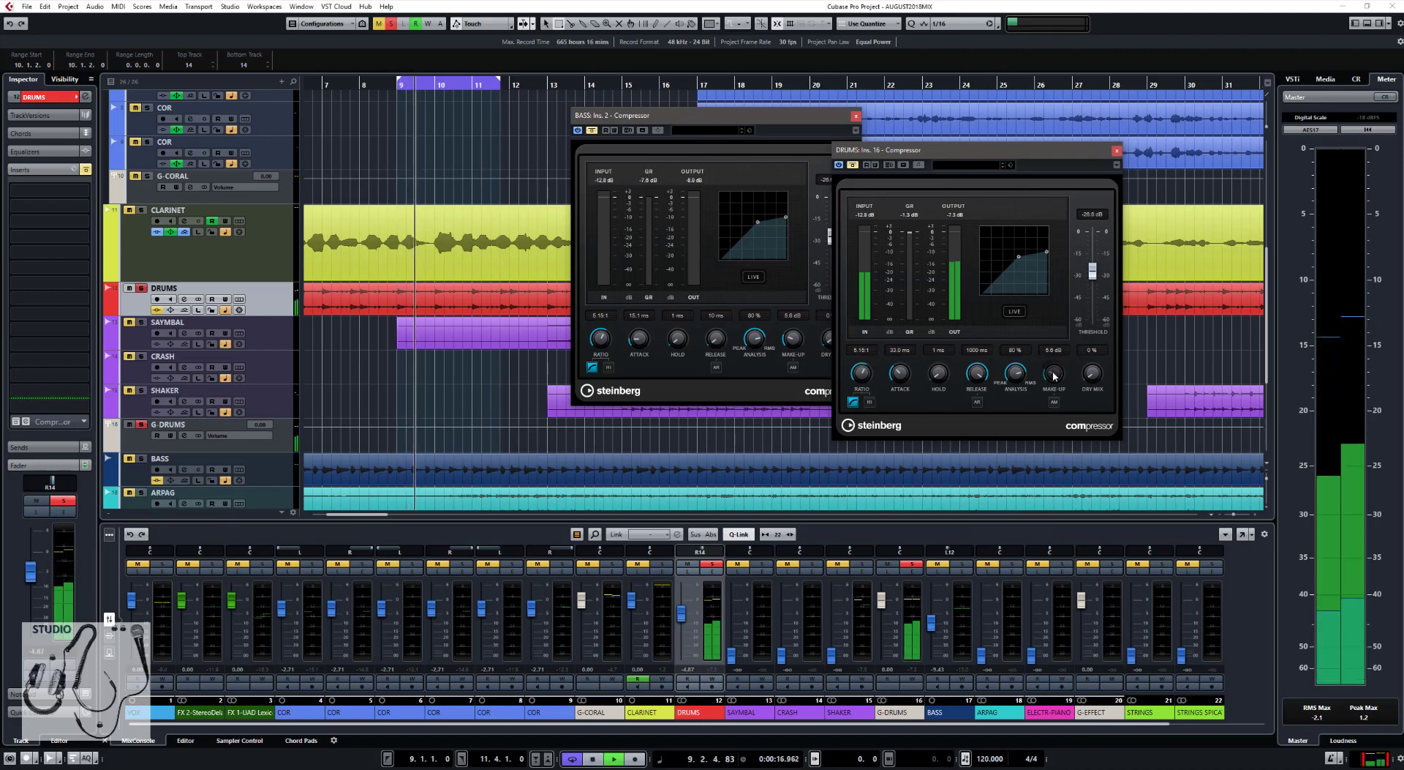
{"action": "left_click", "coordinate": [852, 165]}
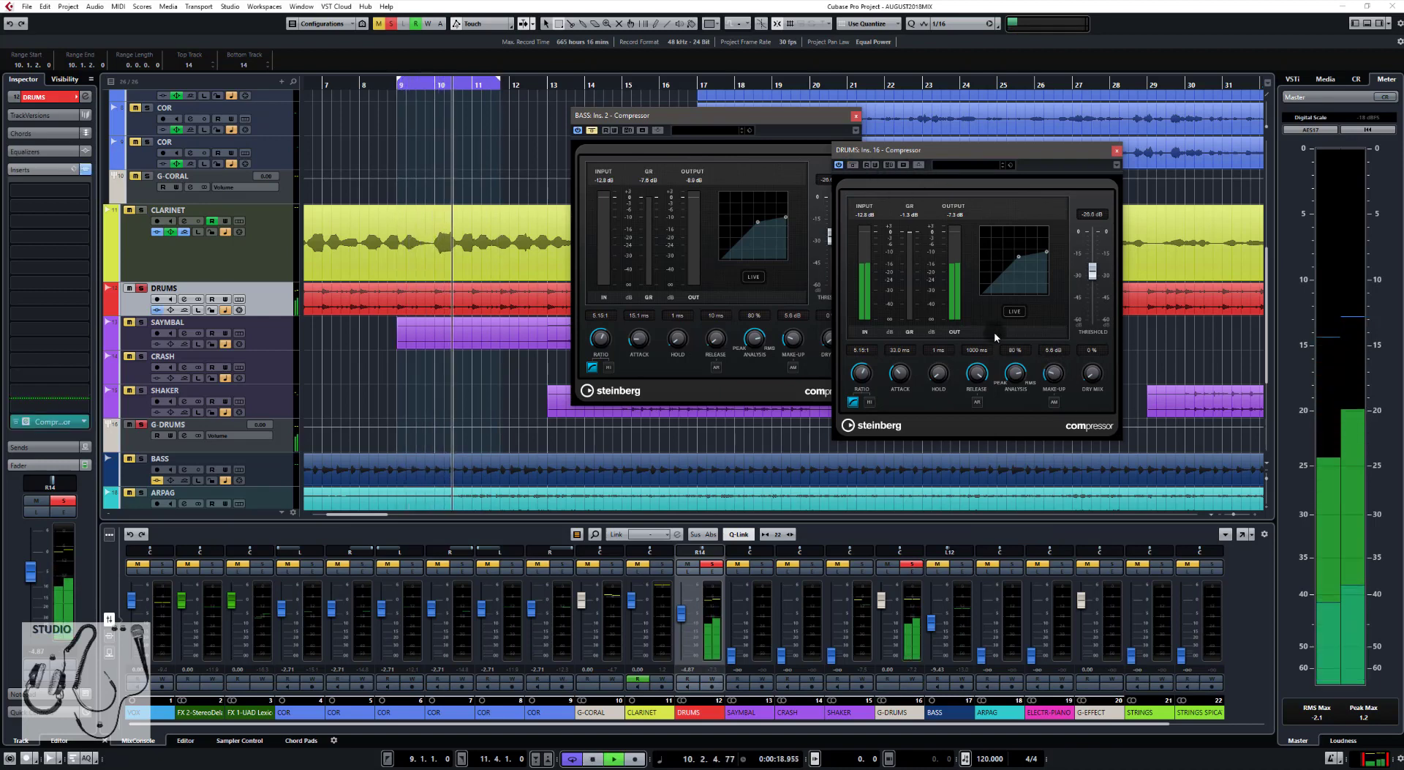
{"action": "left_click_drag", "start_coordinate": [1054, 373], "coordinate": [1049, 390]}
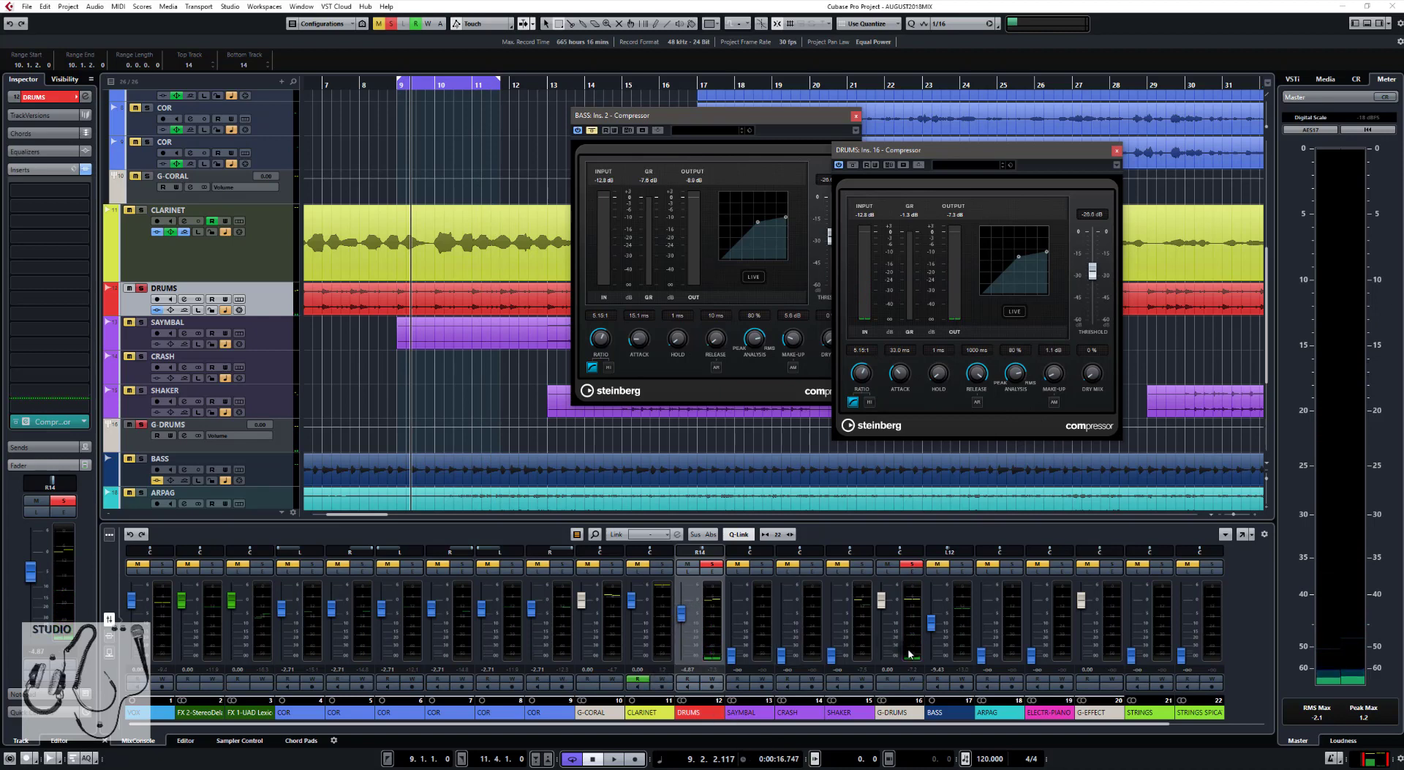
Clear all solos, solo BASS for loop playback, reactivate its compressor, and set its make-up gain to 3.4 dB.
{"action": "key", "text": "s"}
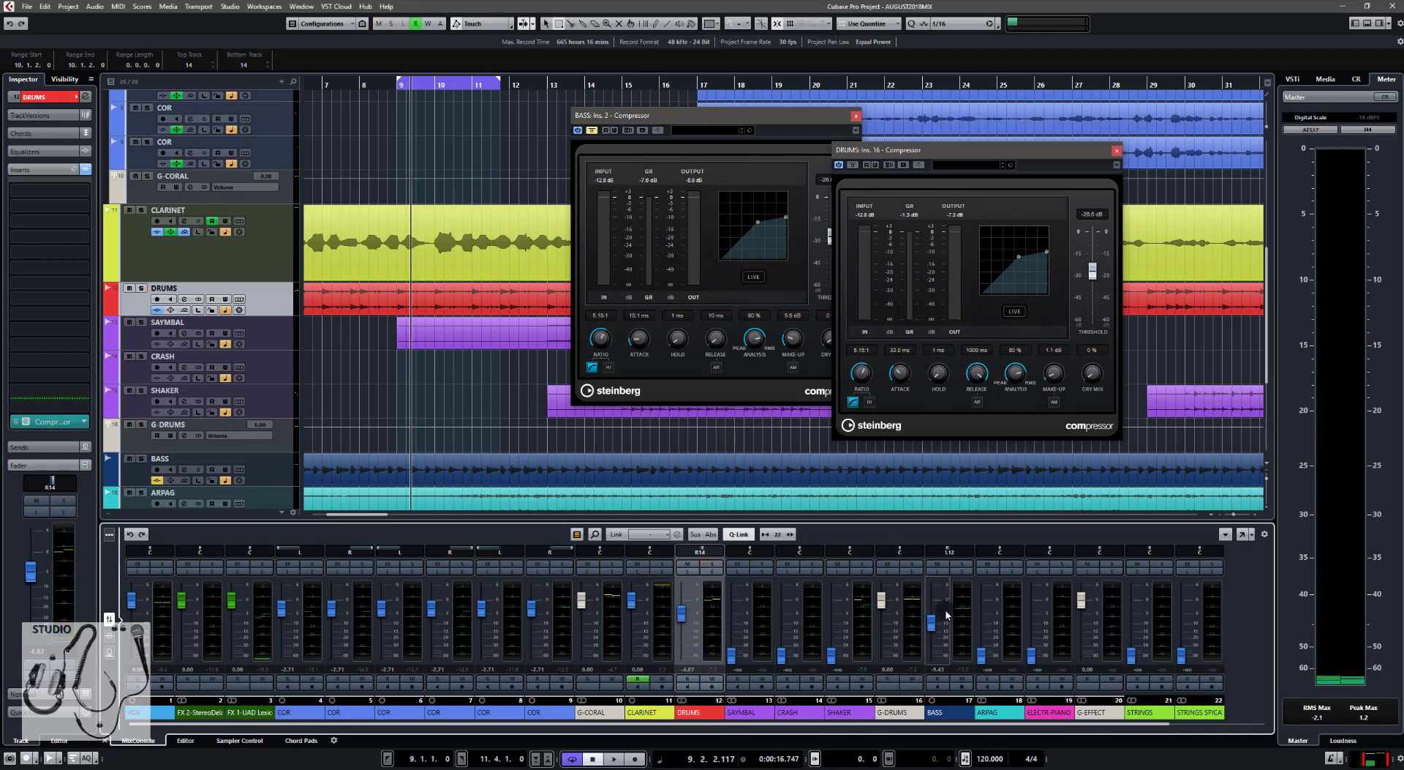
{"action": "left_click", "coordinate": [966, 613]}
{"action": "left_click", "coordinate": [962, 564]}
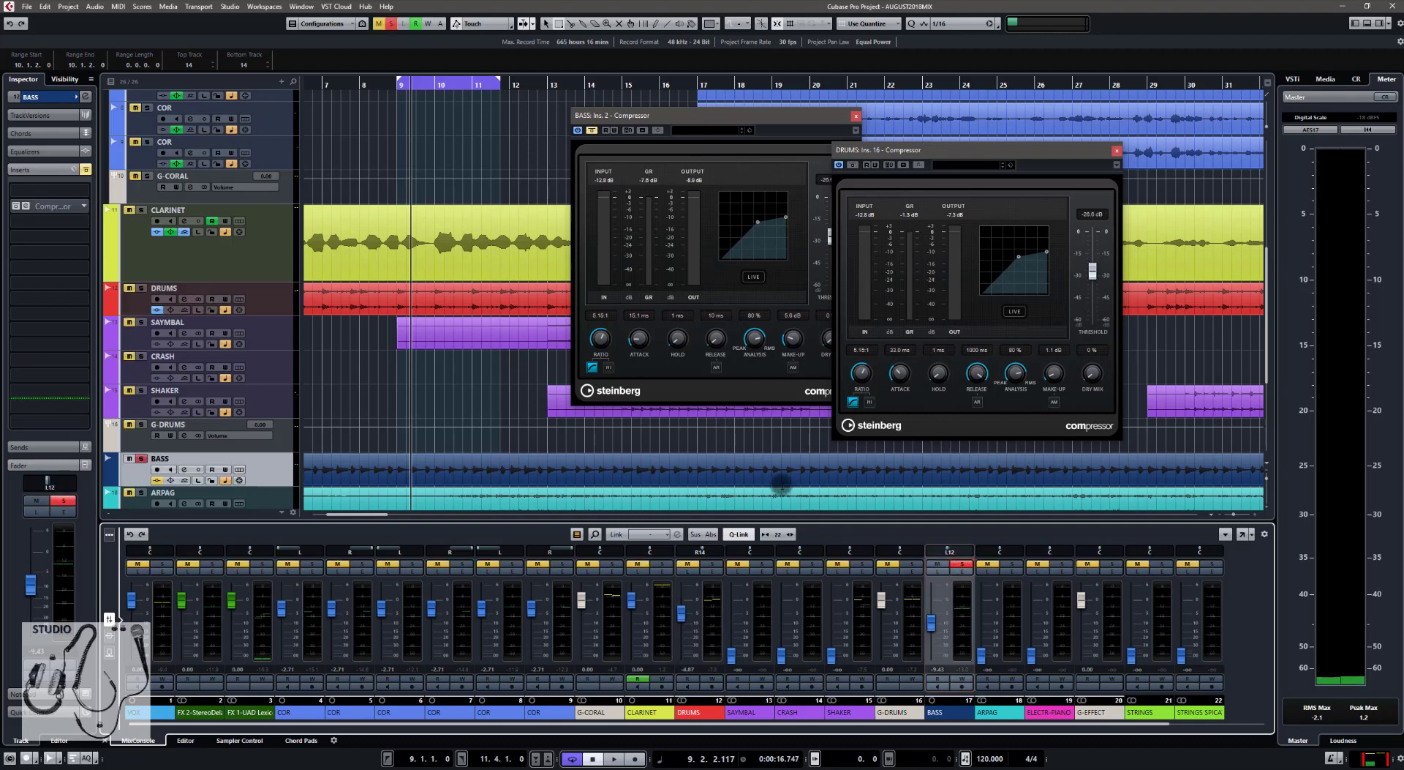
{"action": "key", "text": "space"}
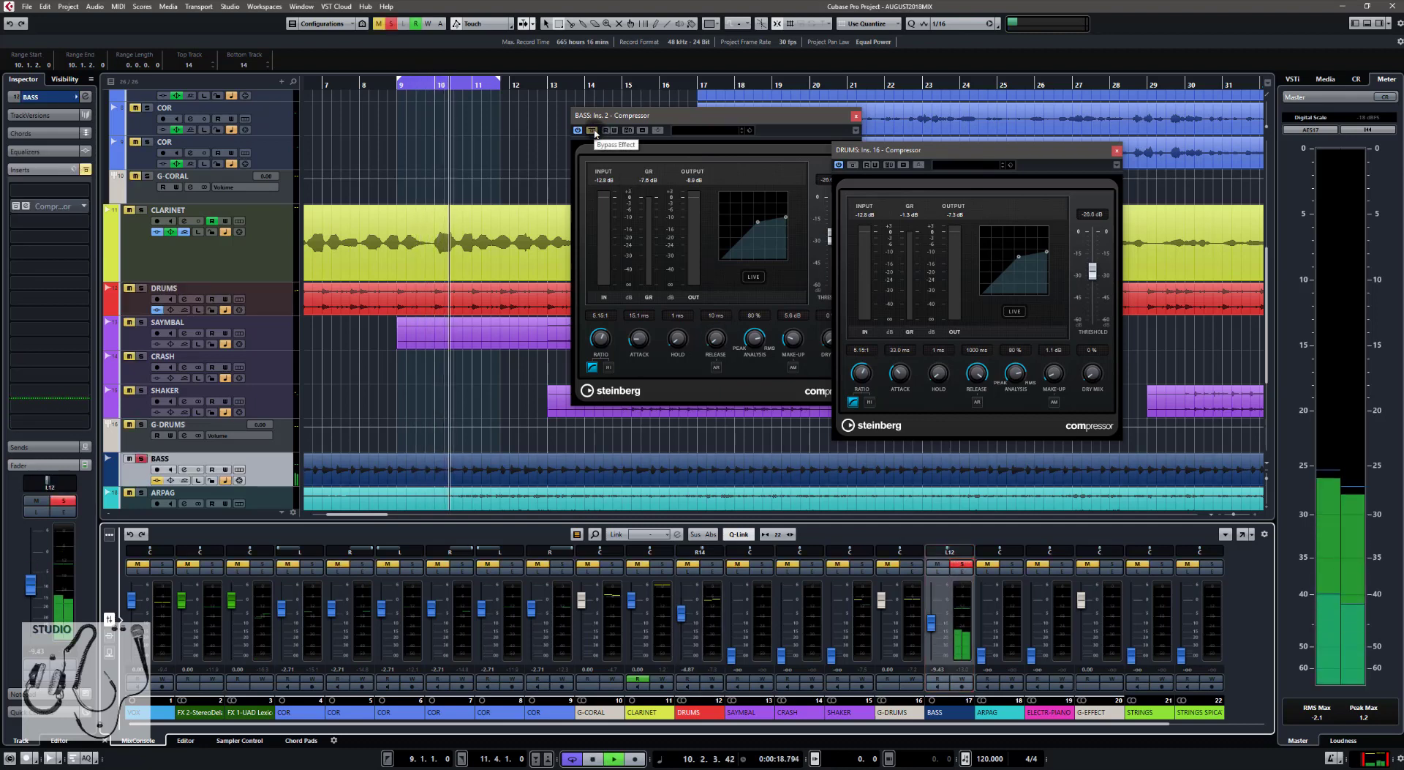
{"action": "left_click", "coordinate": [612, 162]}
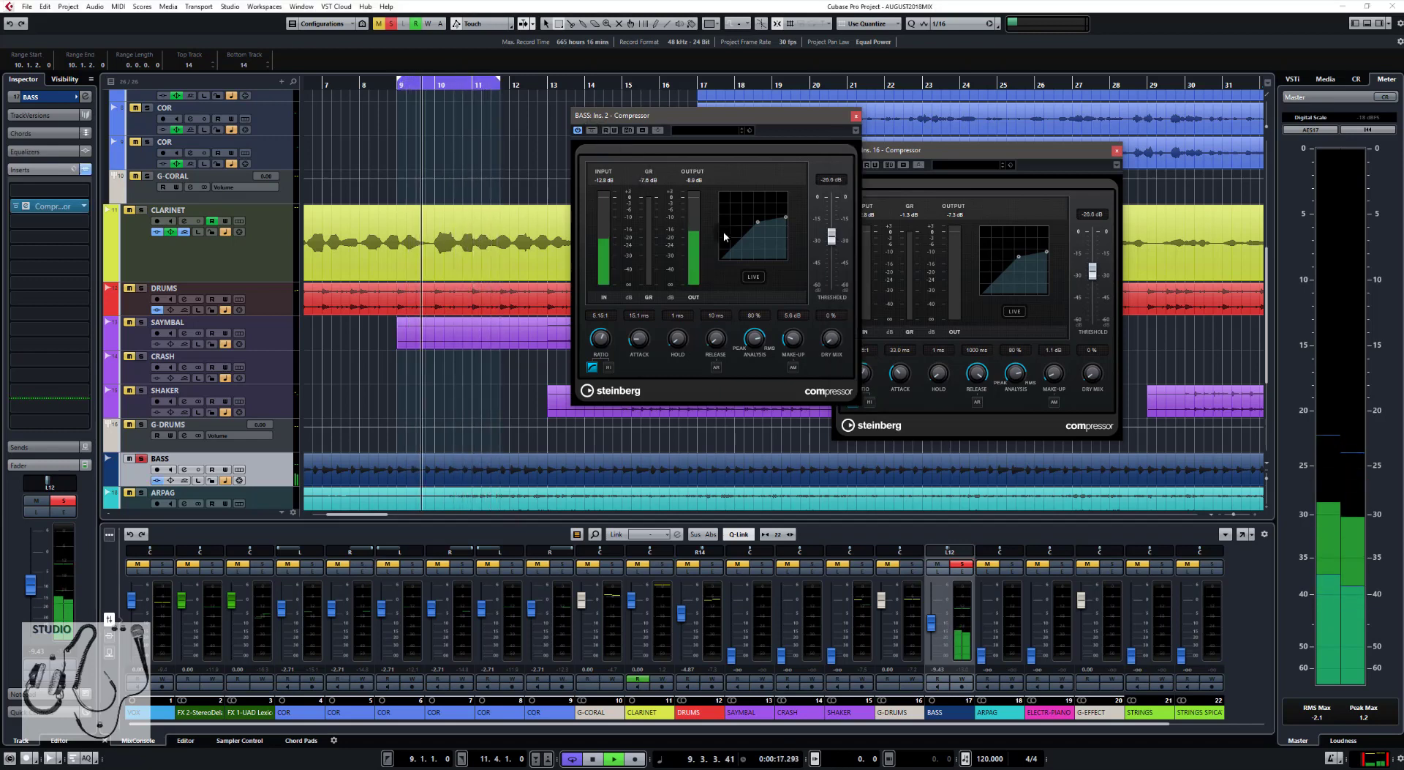
{"action": "left_click_drag", "start_coordinate": [793, 339], "coordinate": [789, 346]}
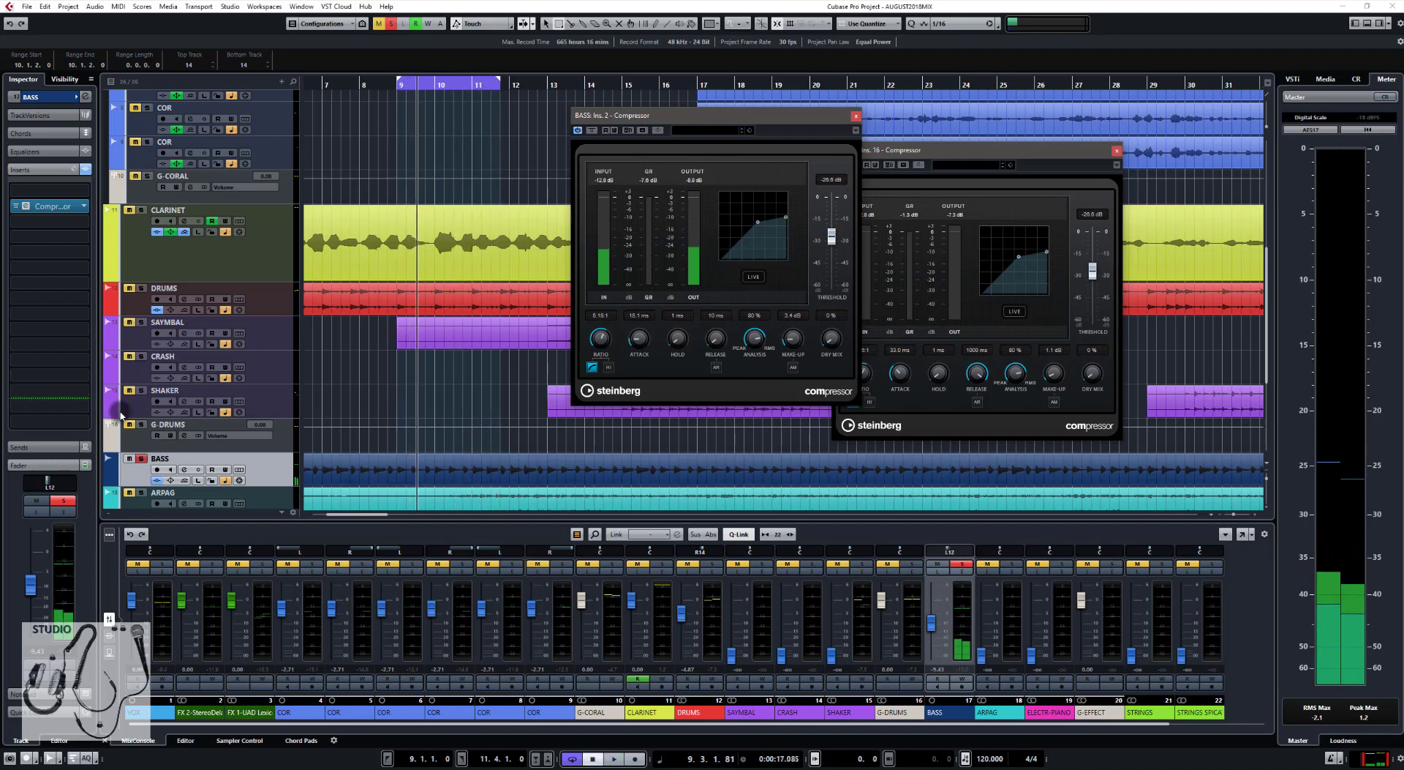
Unsolo BASS to return to the full mix, and close the BASS compressor window.
{"action": "left_click", "coordinate": [142, 458]}
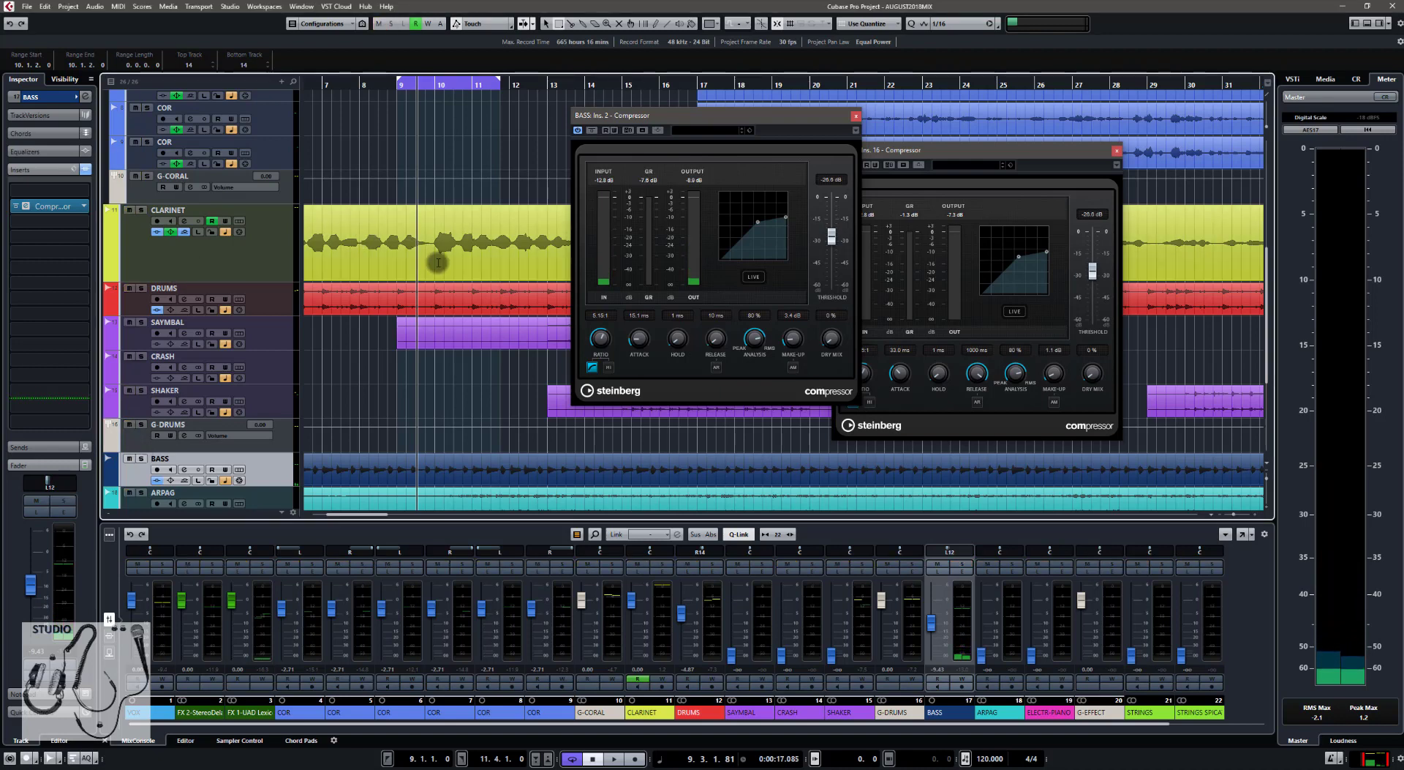
{"action": "key", "text": "g"}
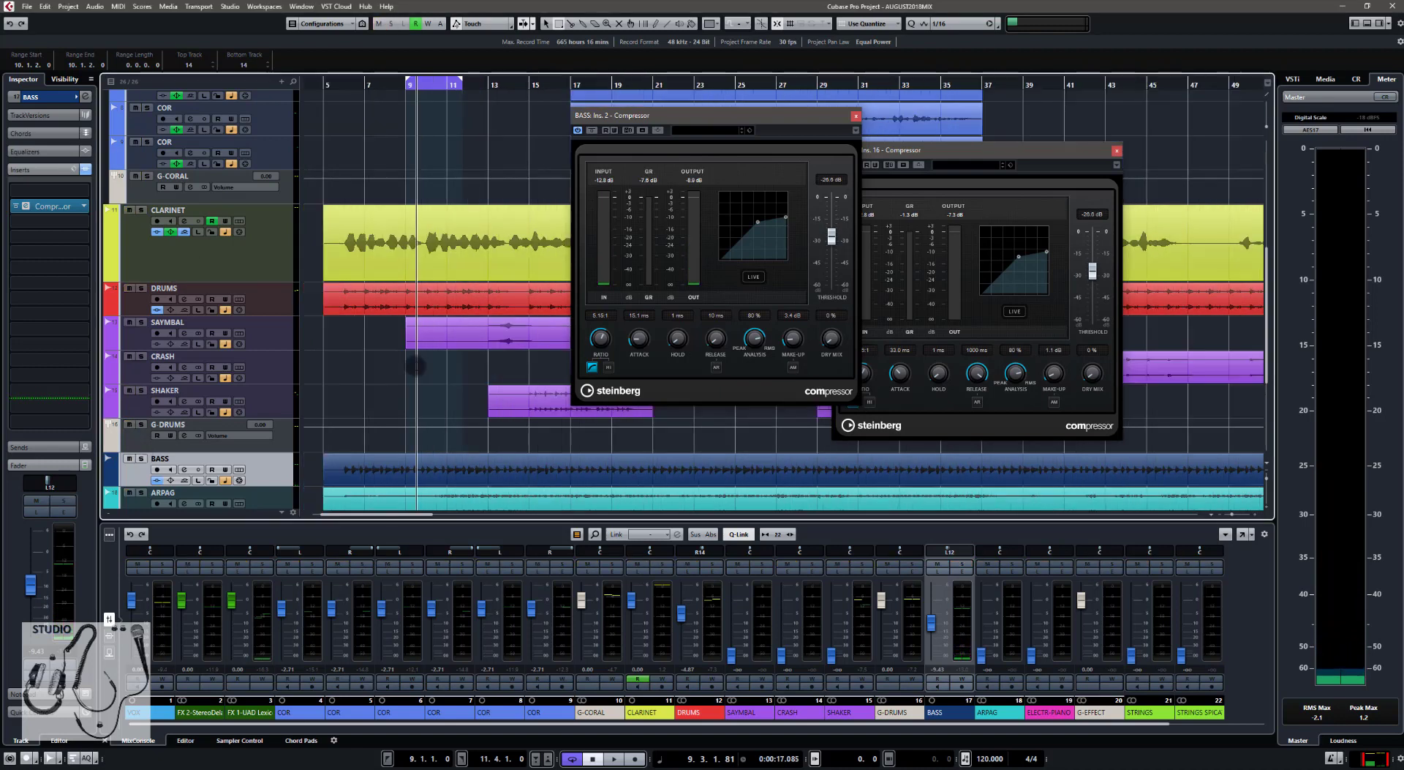
{"action": "left_click", "coordinate": [855, 116]}
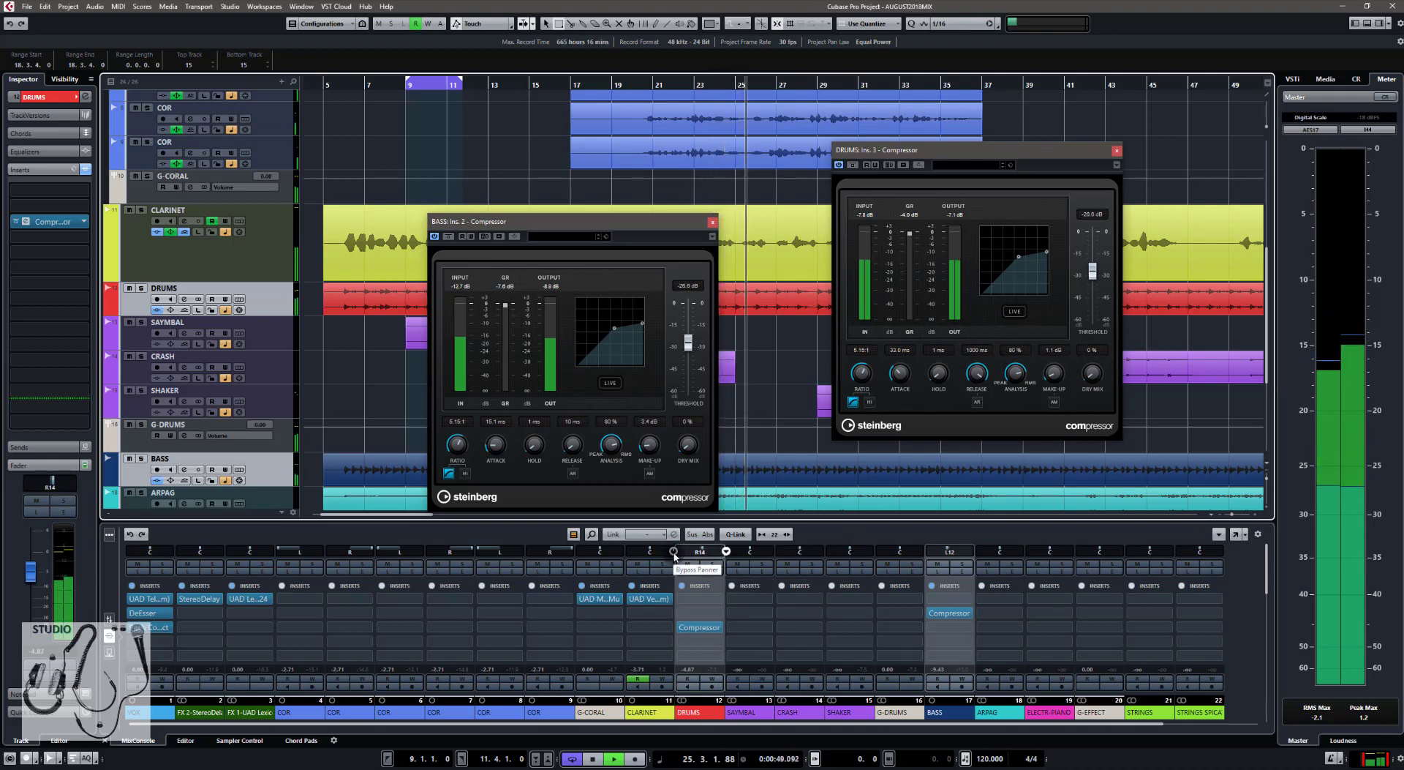
Compare the full mix during playback with the DRUMS and BASS channel inserts bypassed and active.
{"action": "left_click", "coordinate": [683, 586]}
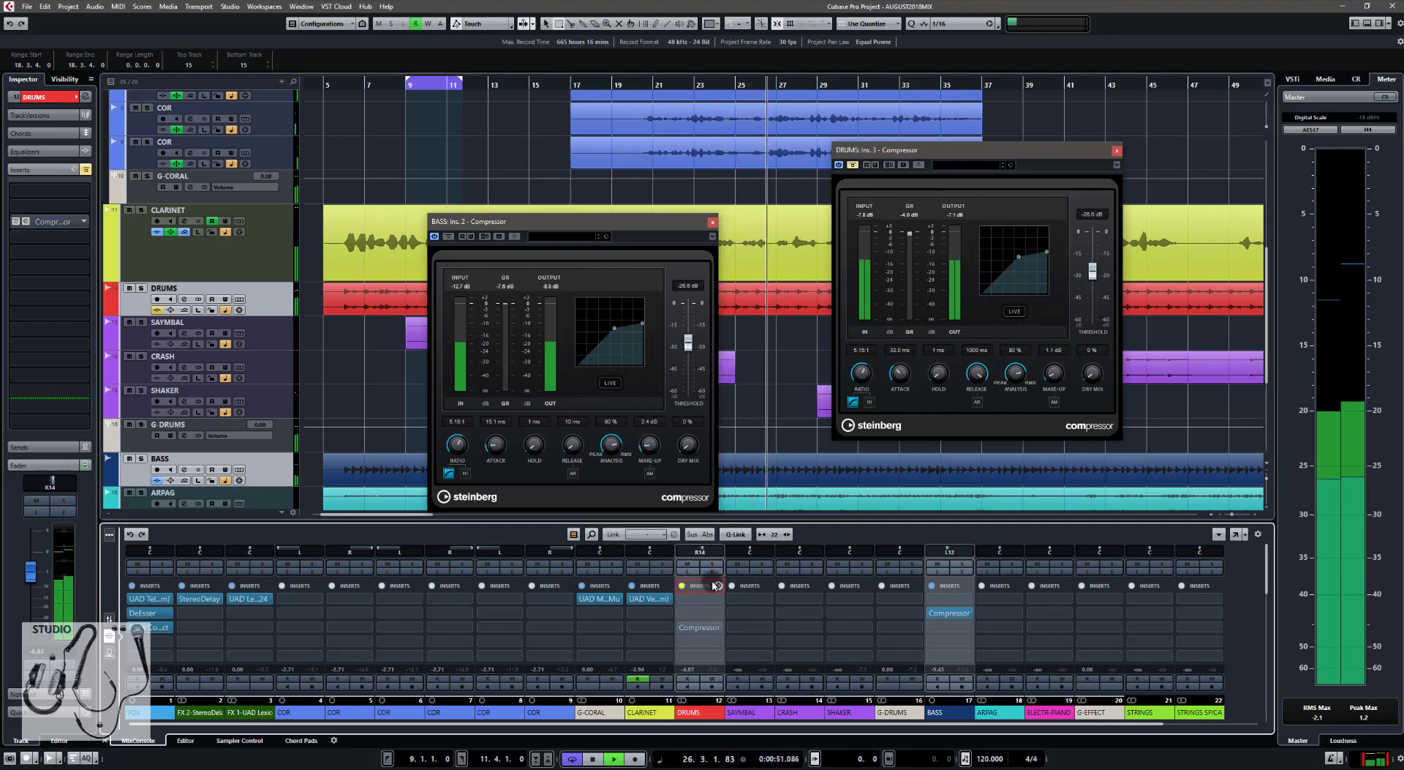
{"action": "left_click", "coordinate": [932, 586]}
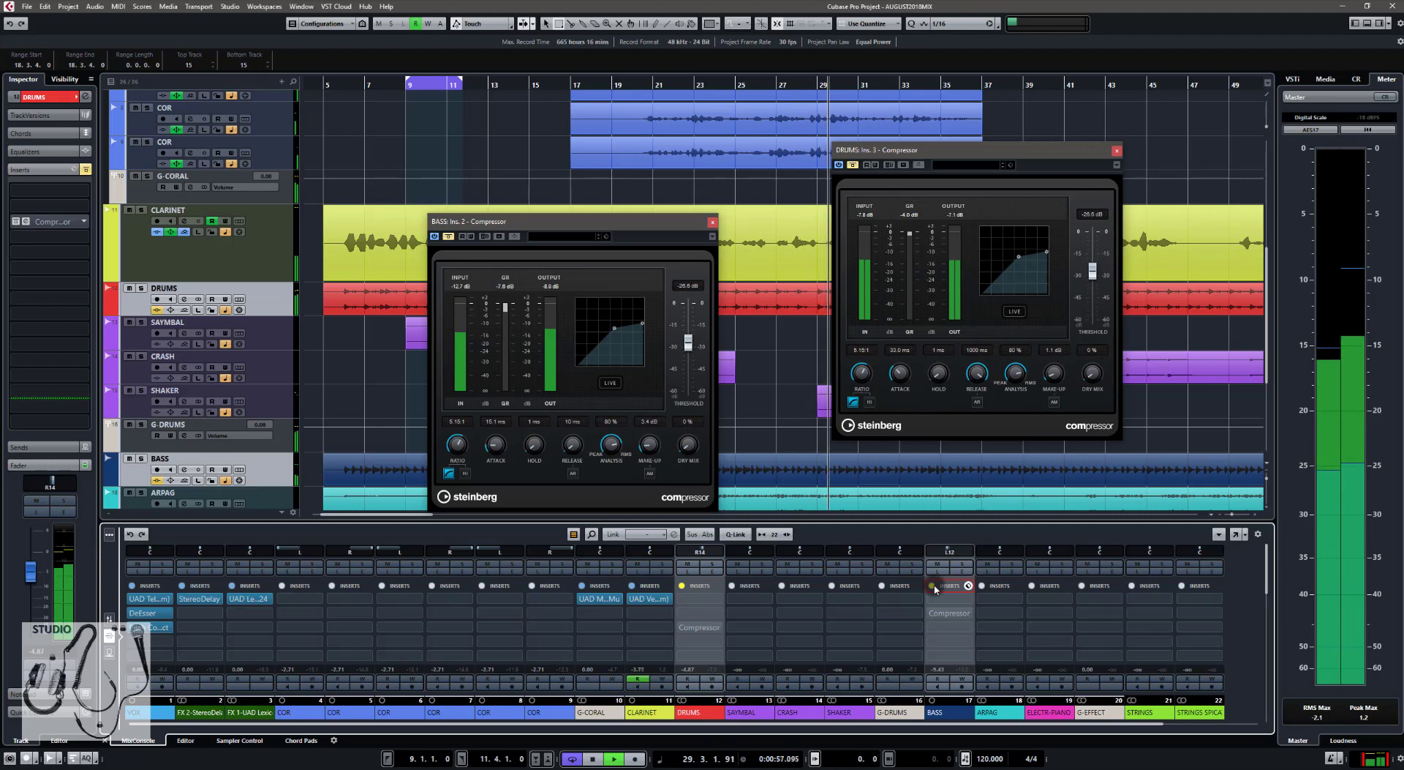
{"action": "left_click", "coordinate": [682, 586]}
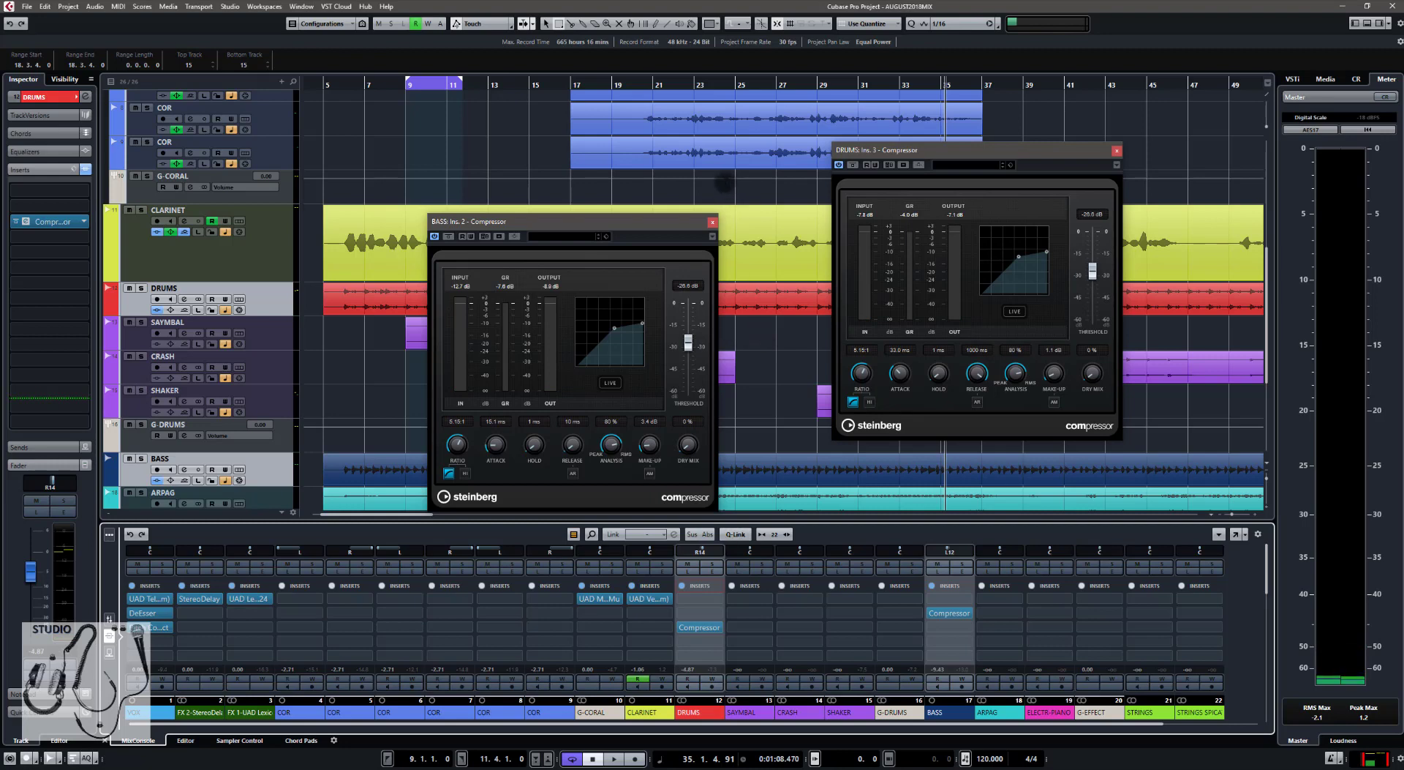
Close the BASS and DRUMS compressor windows, and move the playback position to about bar 21.
{"action": "left_click", "coordinate": [713, 221]}
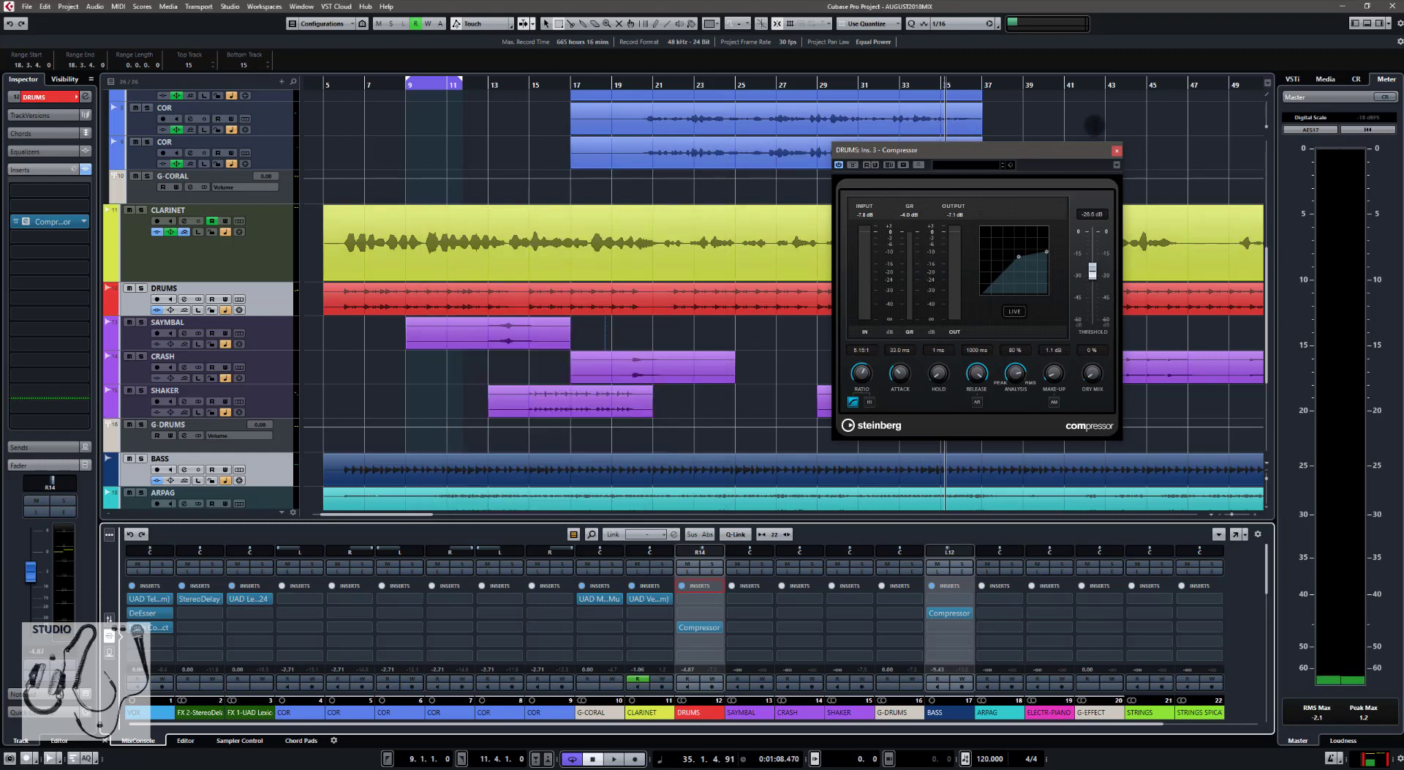
{"action": "left_click", "coordinate": [1116, 150]}
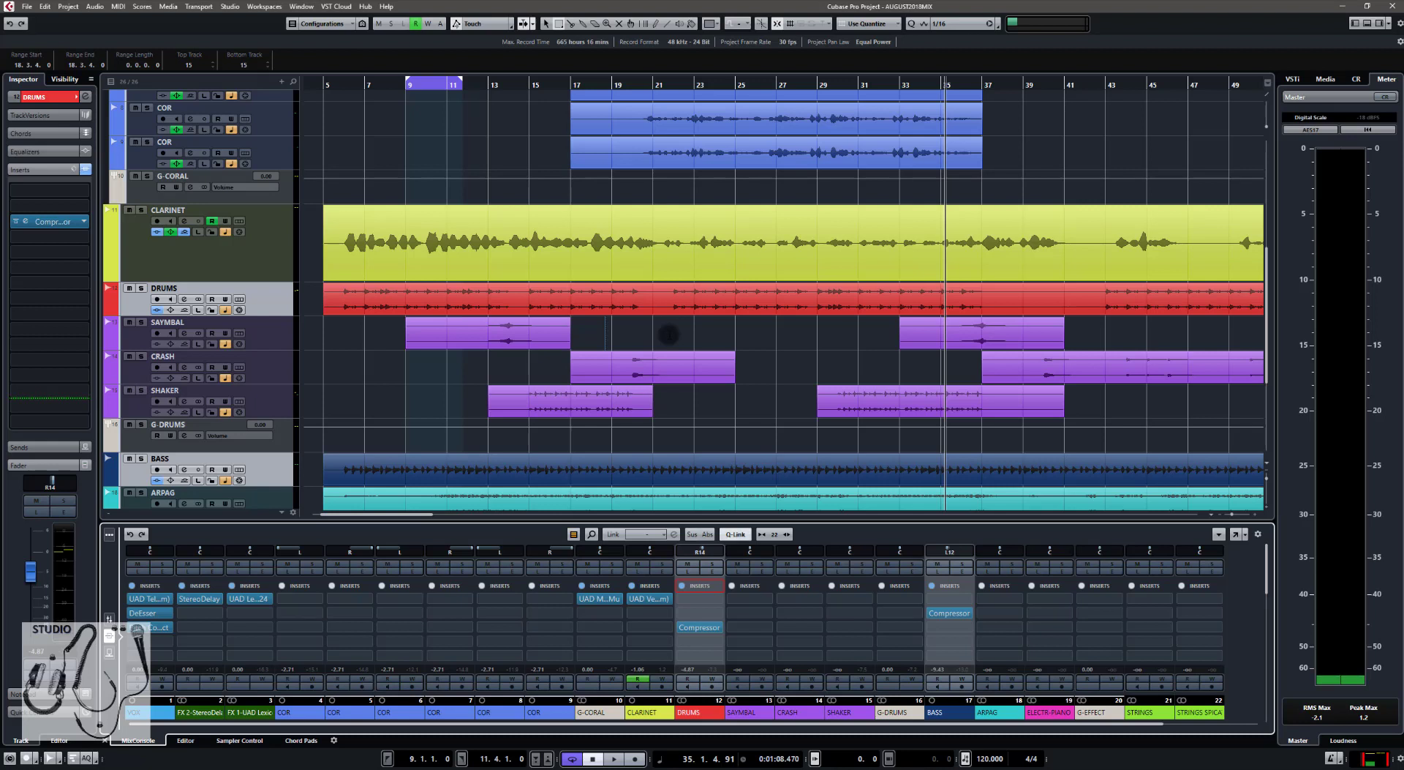
{"action": "left_click", "coordinate": [668, 335]}
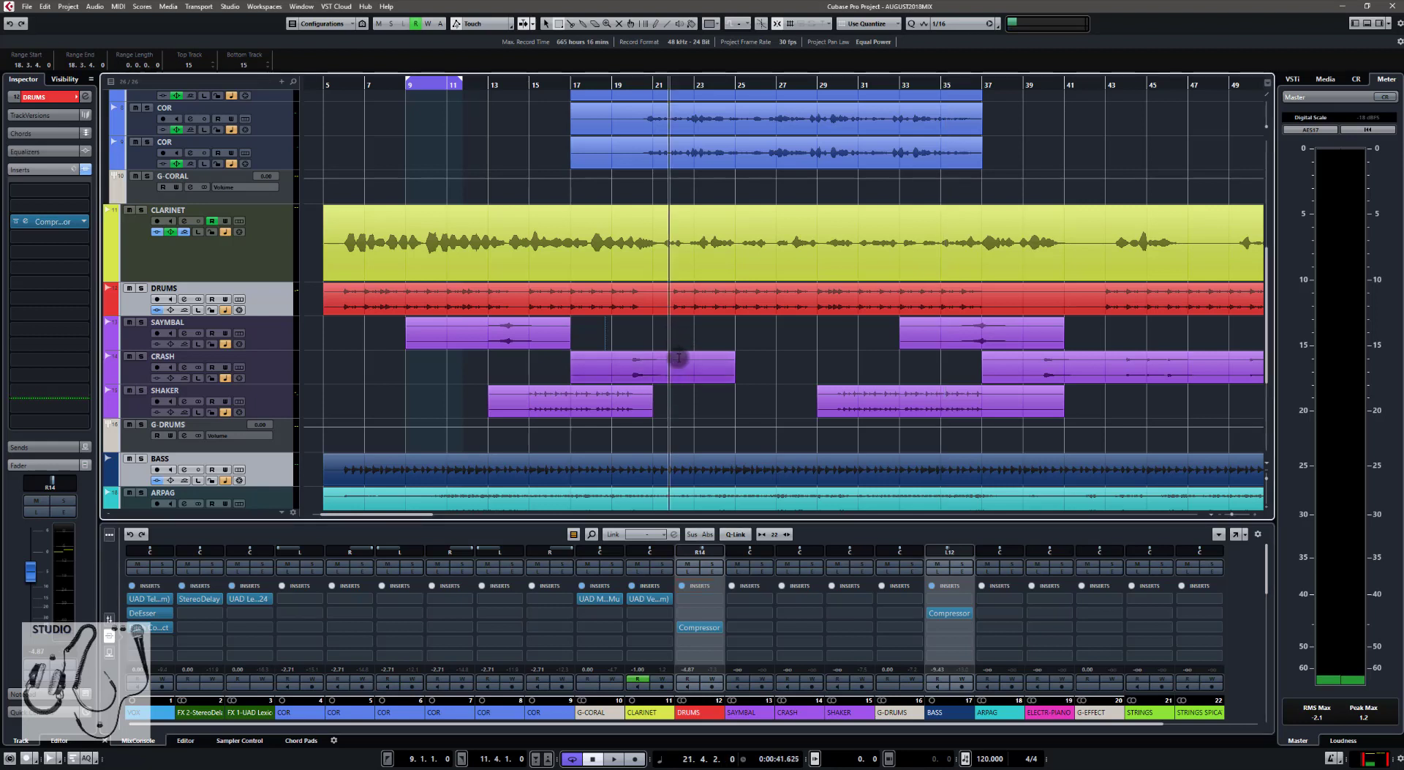